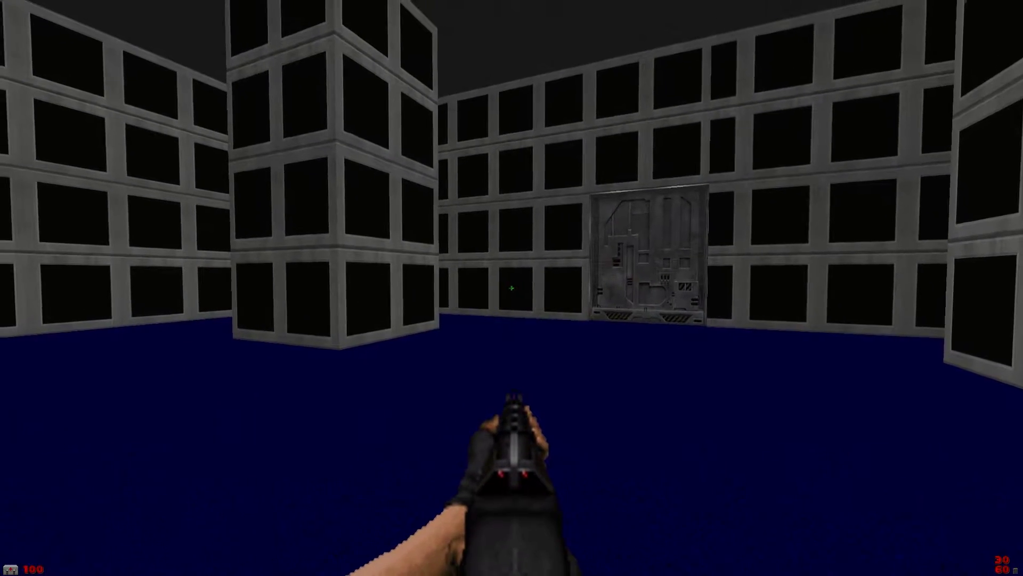
key(w)
key(d)
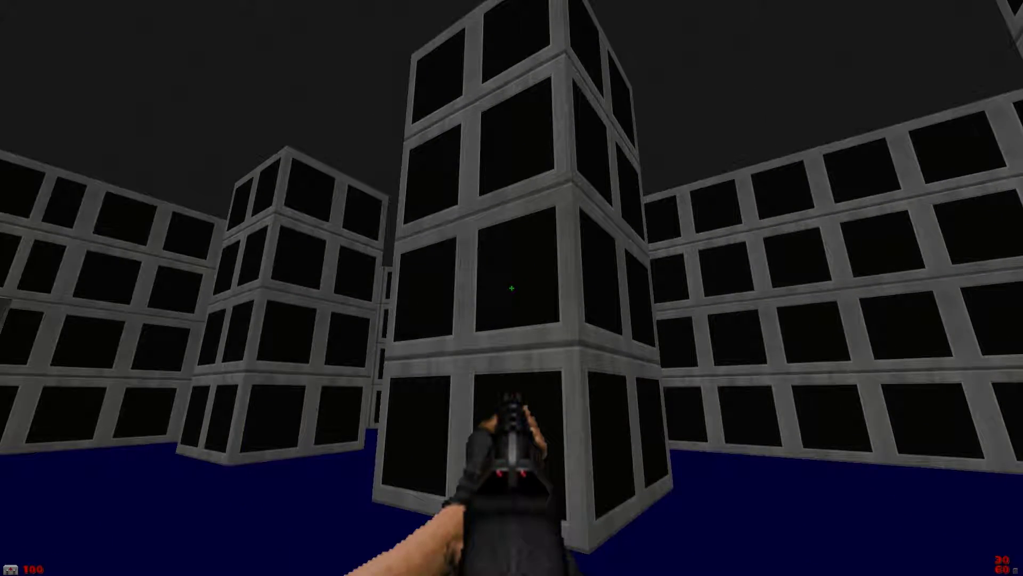
key(Down)
key(Left)
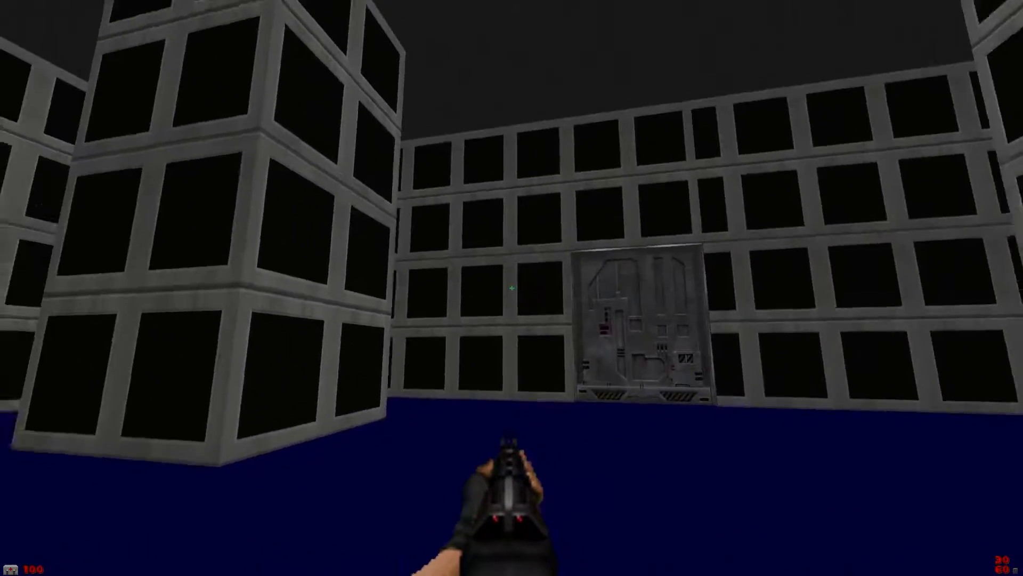
key(d)
key(w)
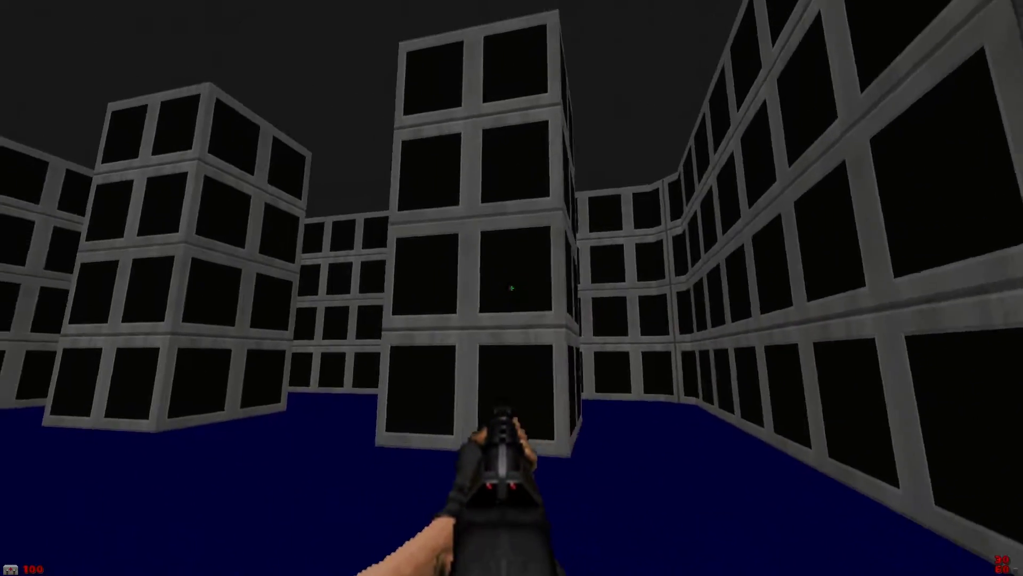
key(w)
key(d)
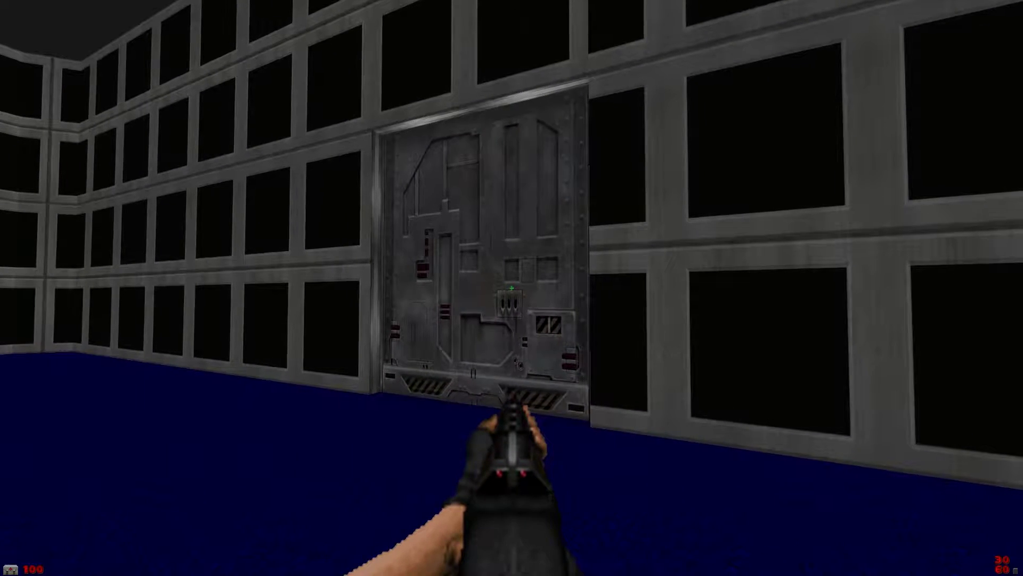
key(Right)
key(Up)
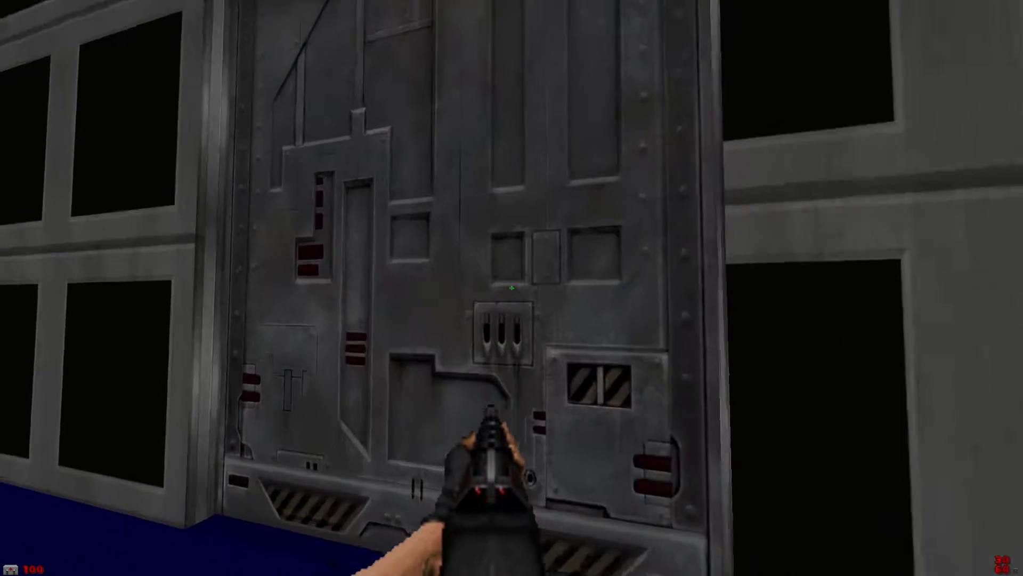
key(Left)
key(space)
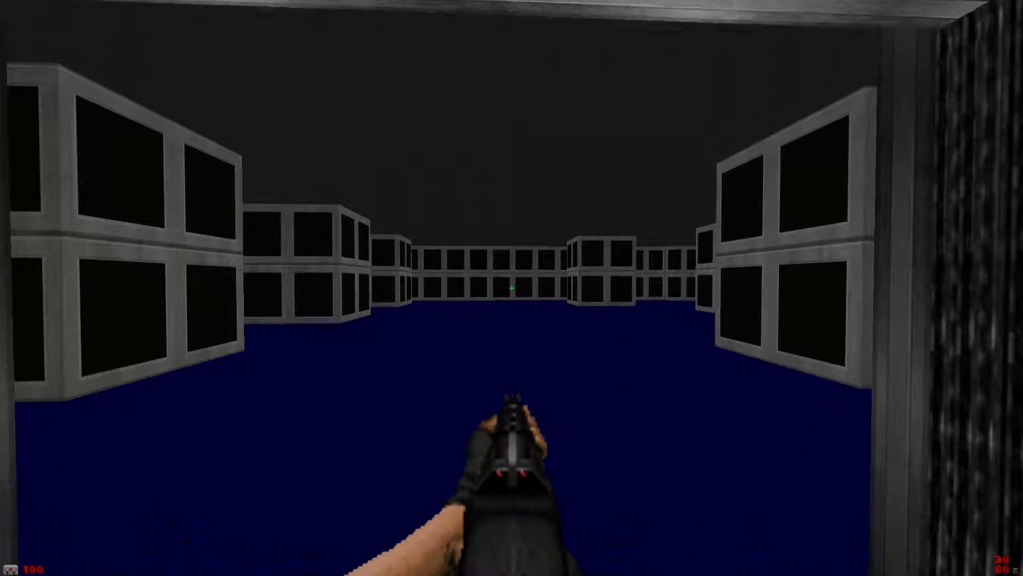
key(Up)
key(Left)
key(Right)
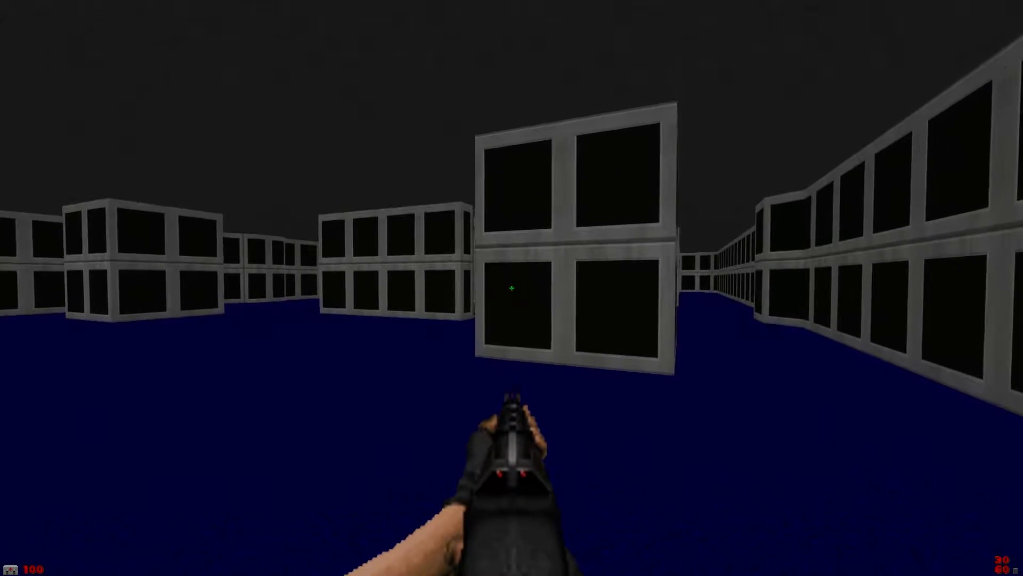
key(w)
key(d)
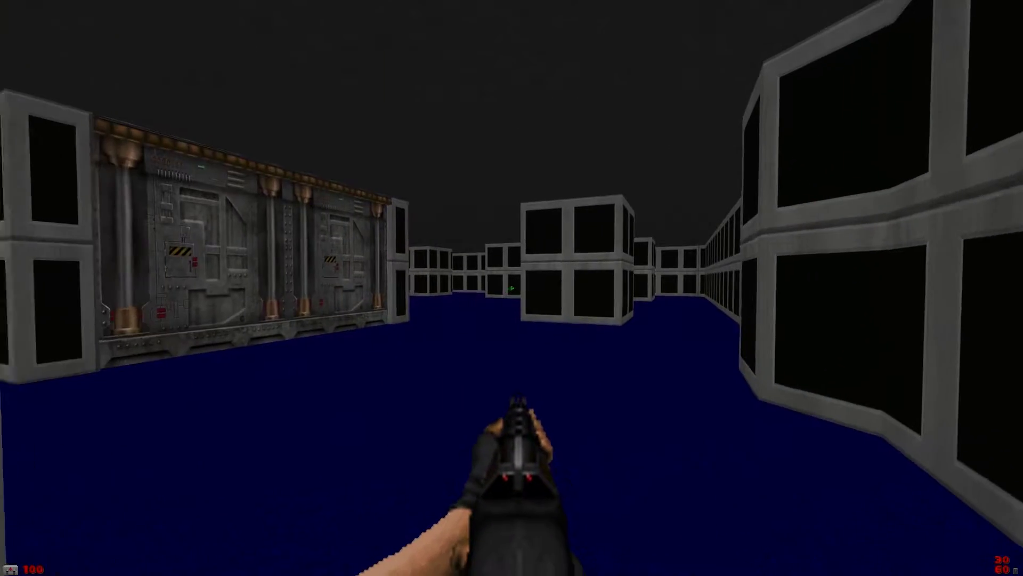
key(Left)
key(Right)
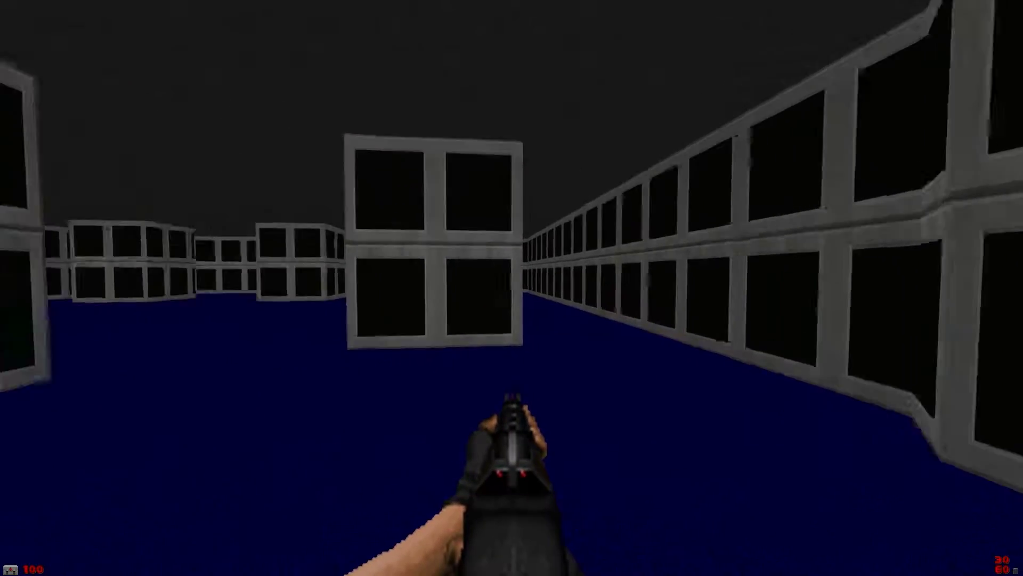
key(Left)
key(Up)
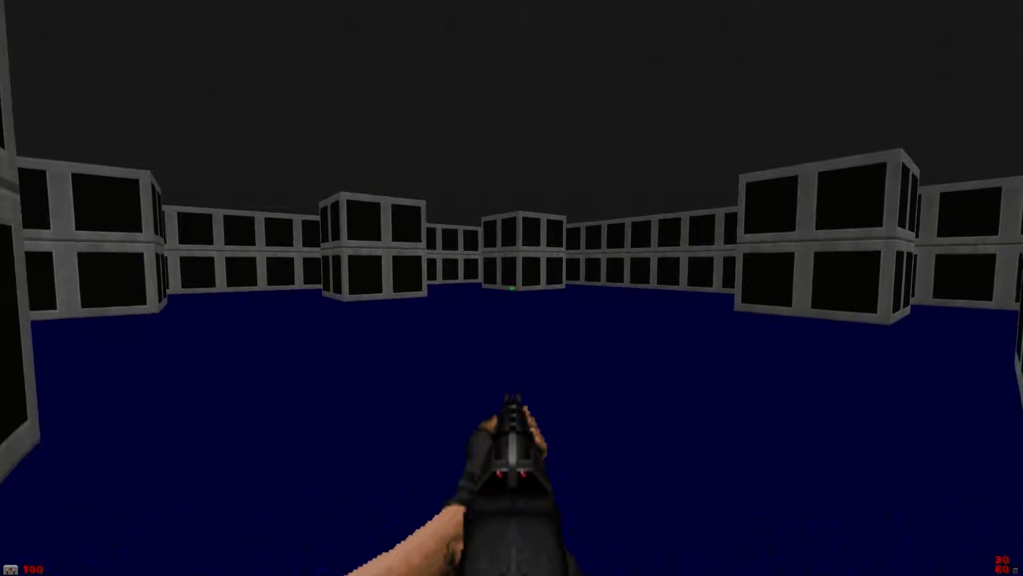
key(Right)
key(w)
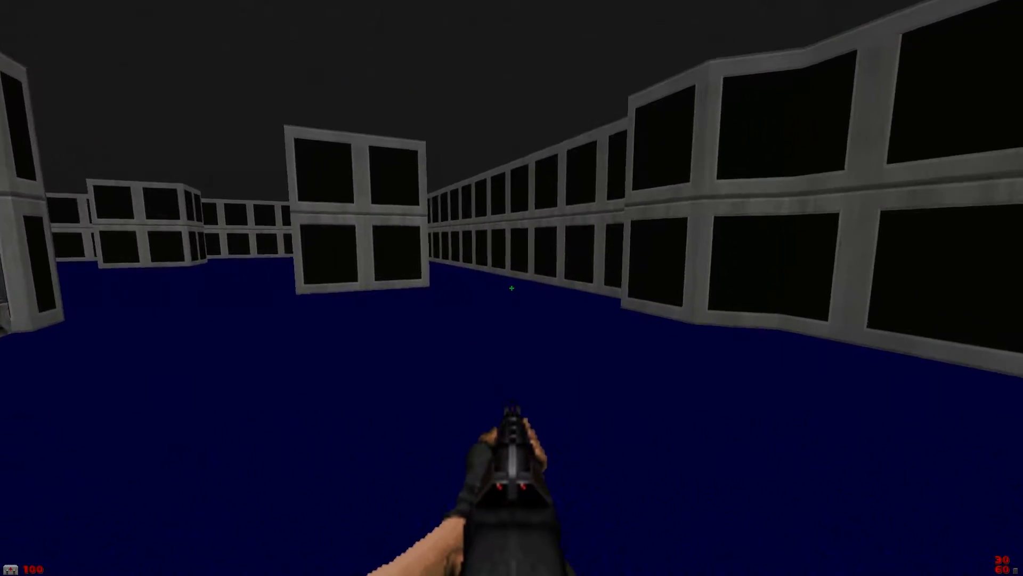
key(w)
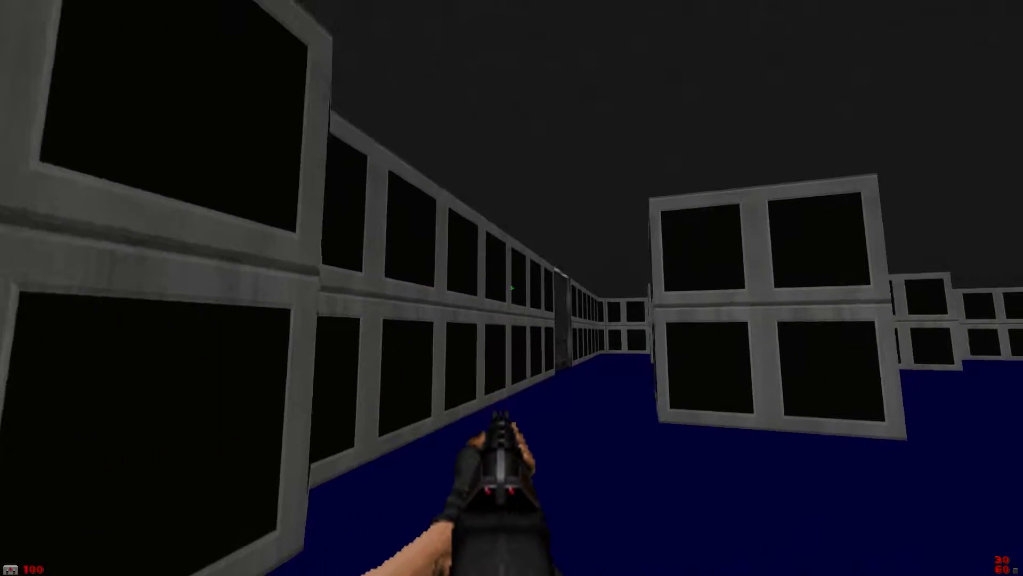
key(Right)
key(Right)
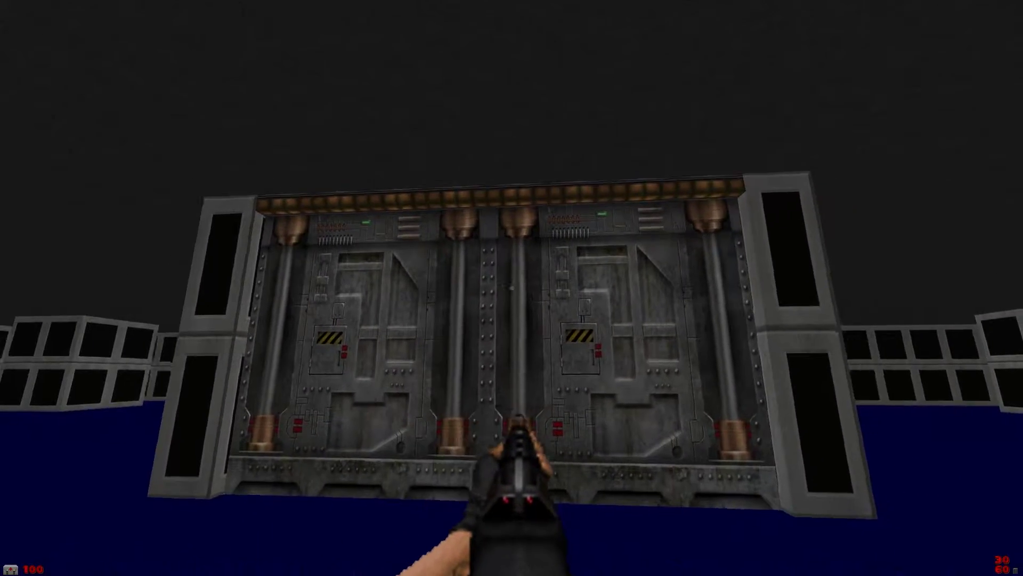
key(d)
key(w)
key(d)
key(e)
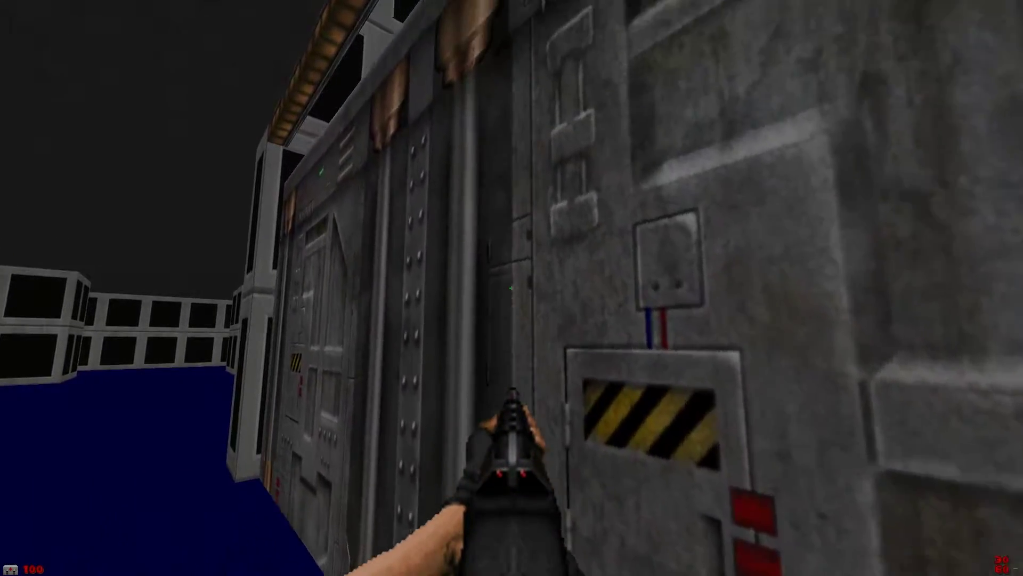
key(w)
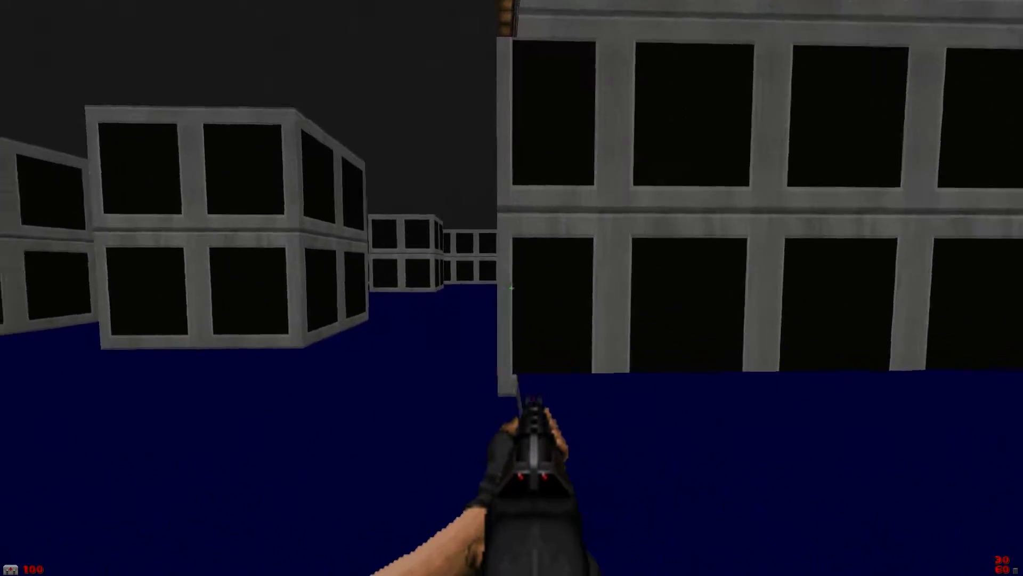
key(Right)
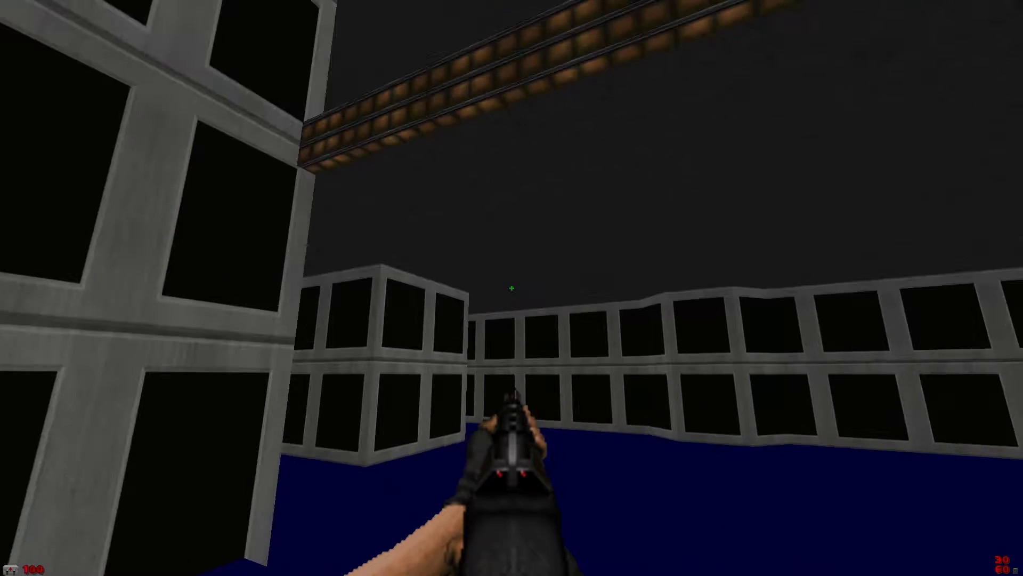
key(Page_Down)
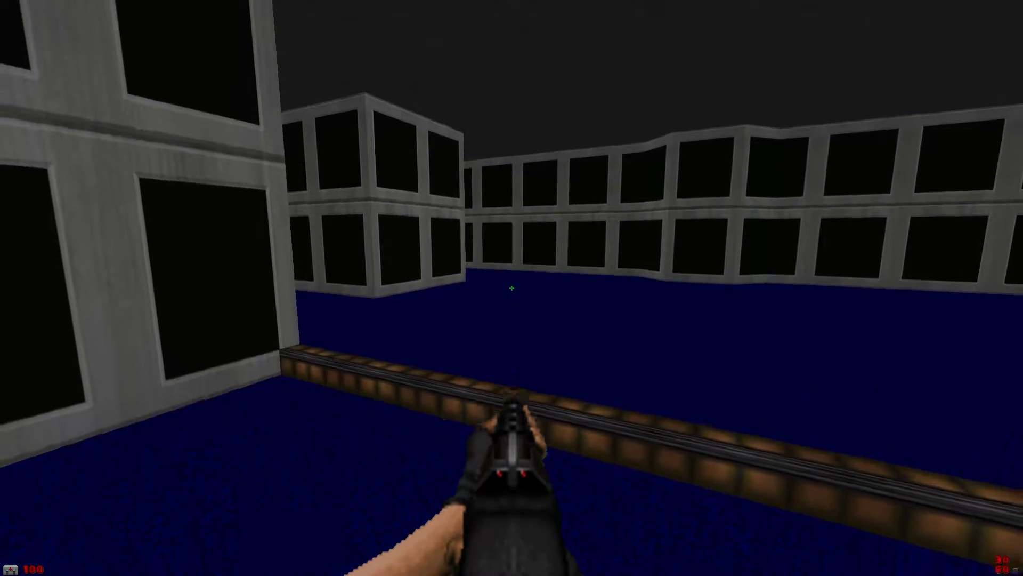
key(w)
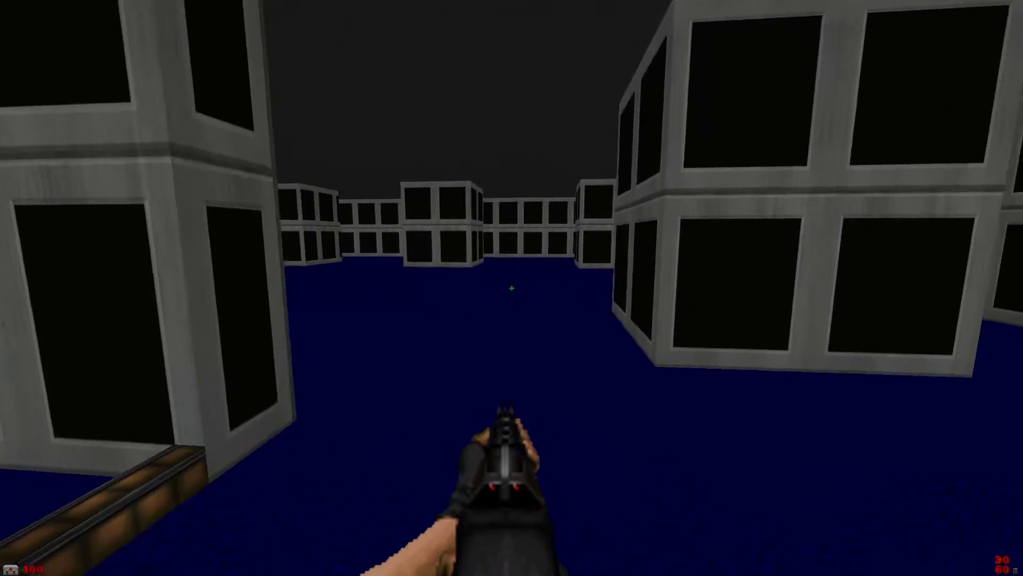
key(w)
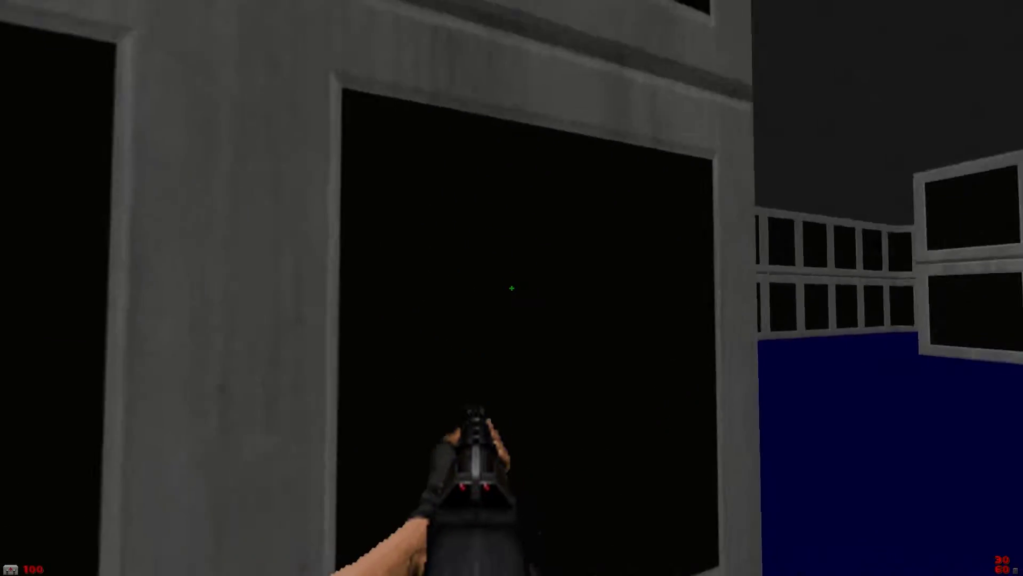
key(w)
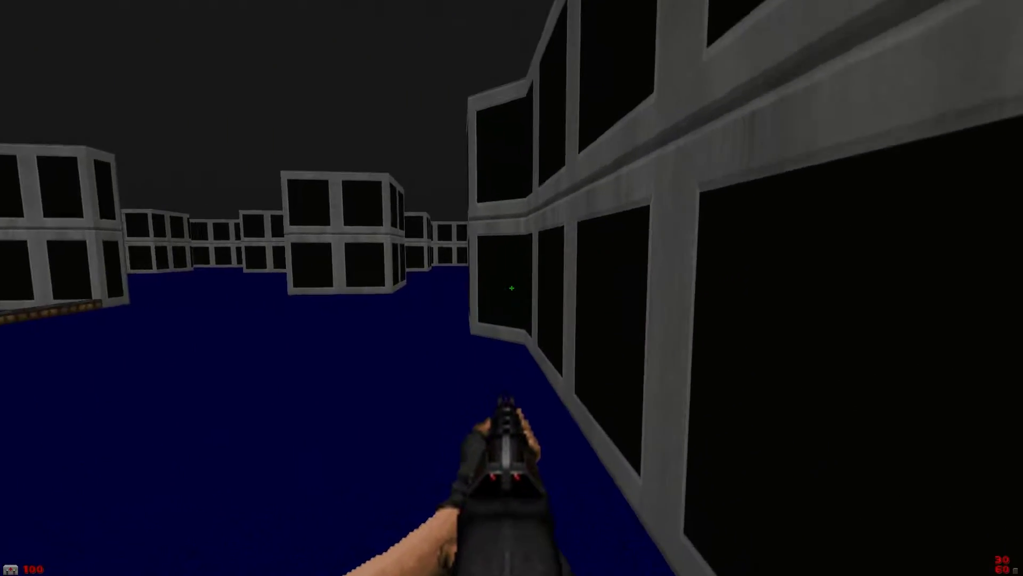
key(w)
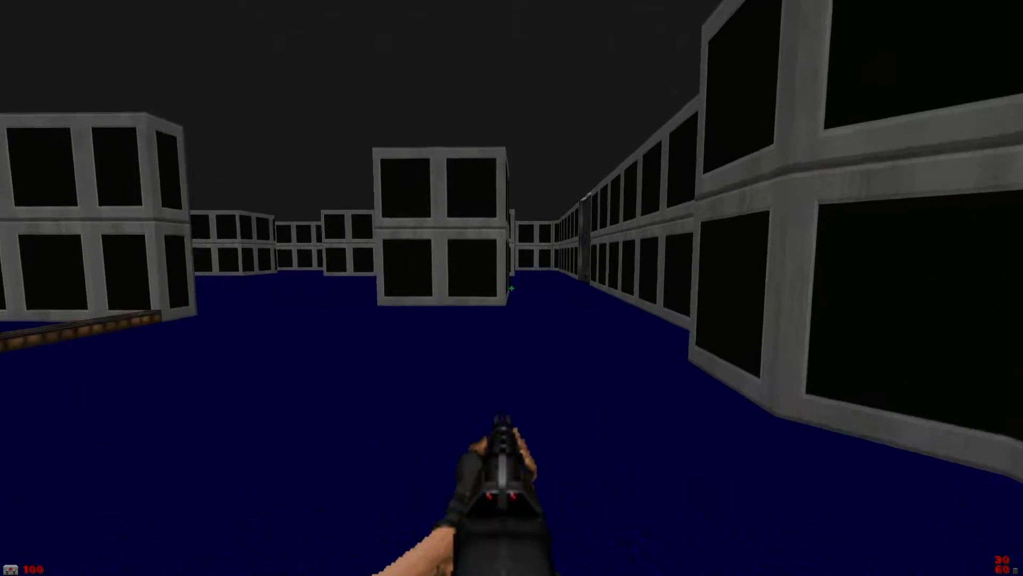
key(Left)
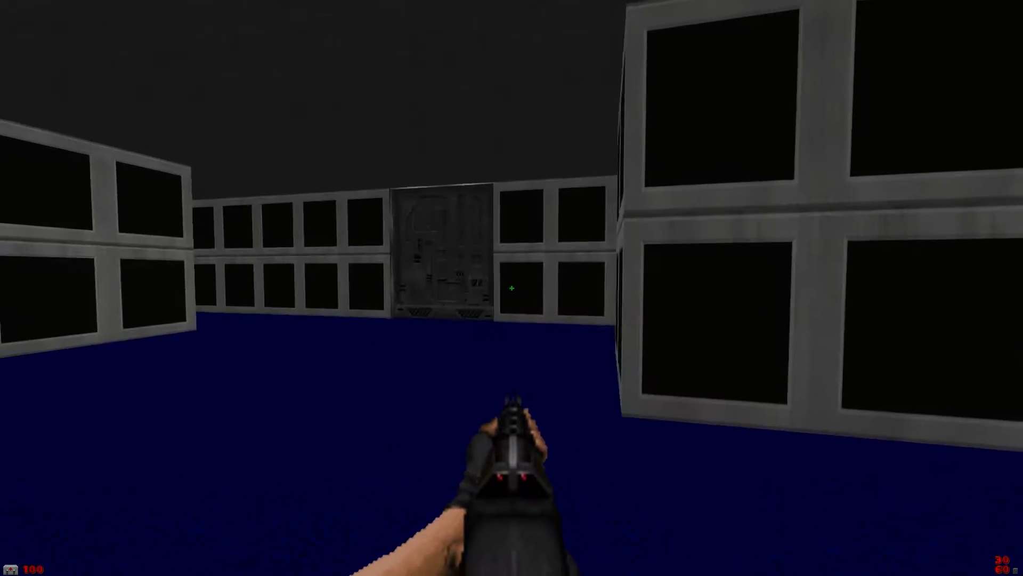
key(Up)
key(Right)
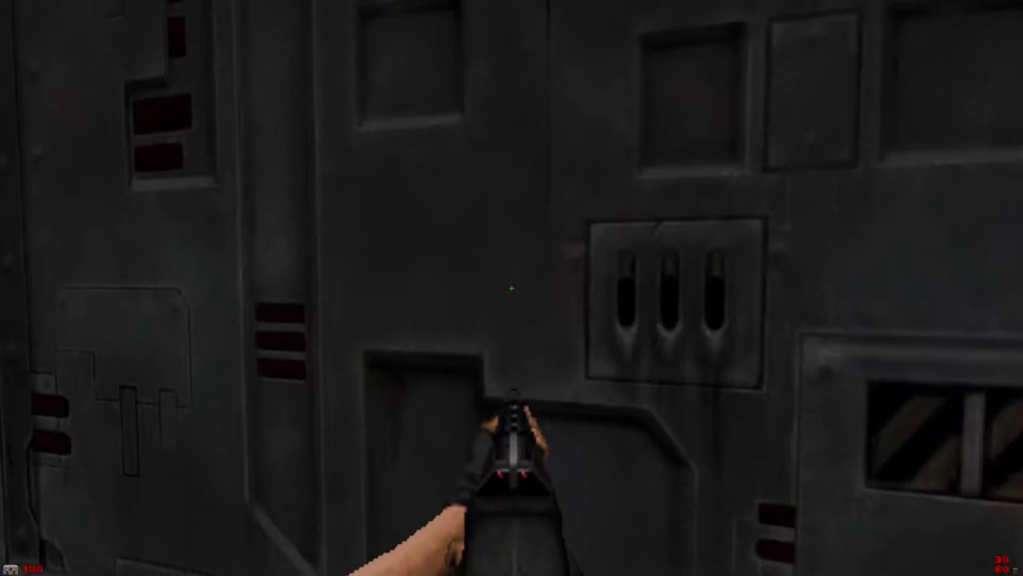
key(space)
key(w)
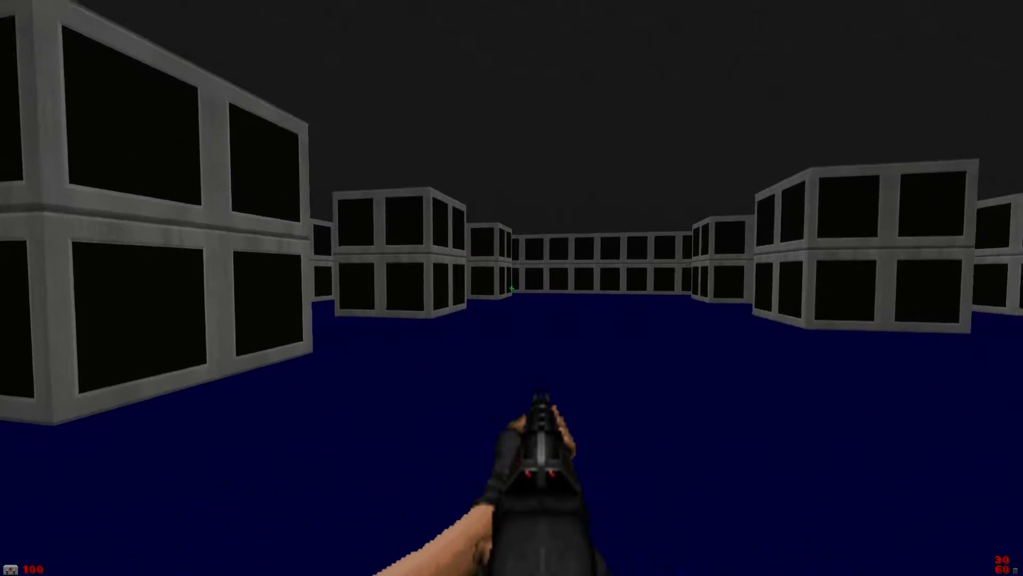
key(w)
key(d)
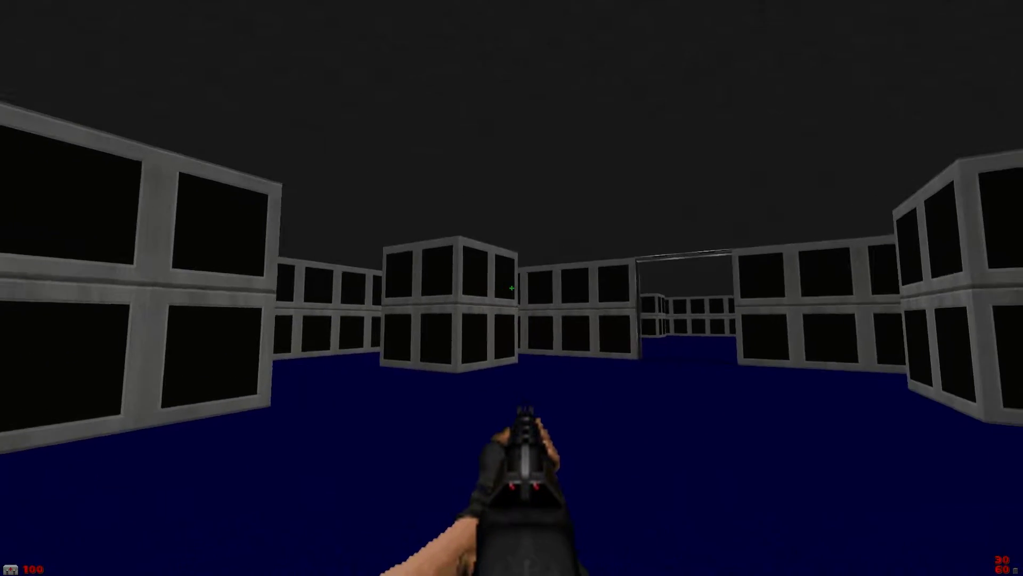
key(Up)
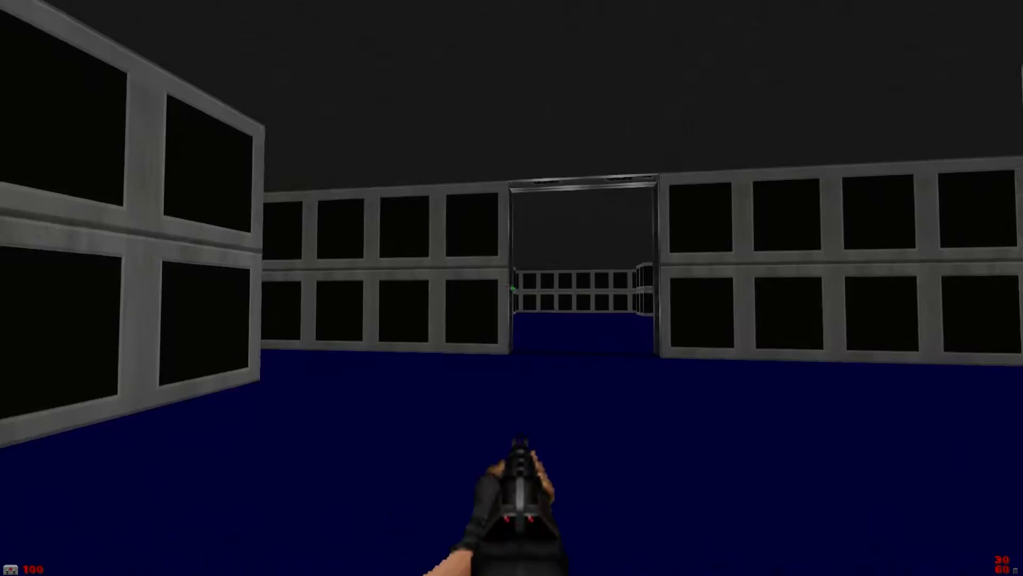
key(w)
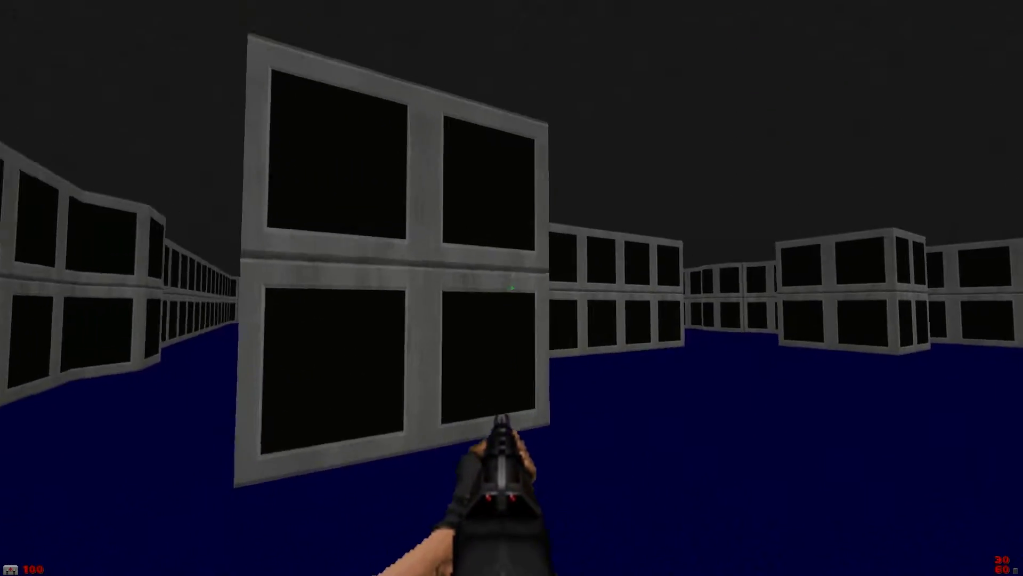
key(Left)
key(Up)
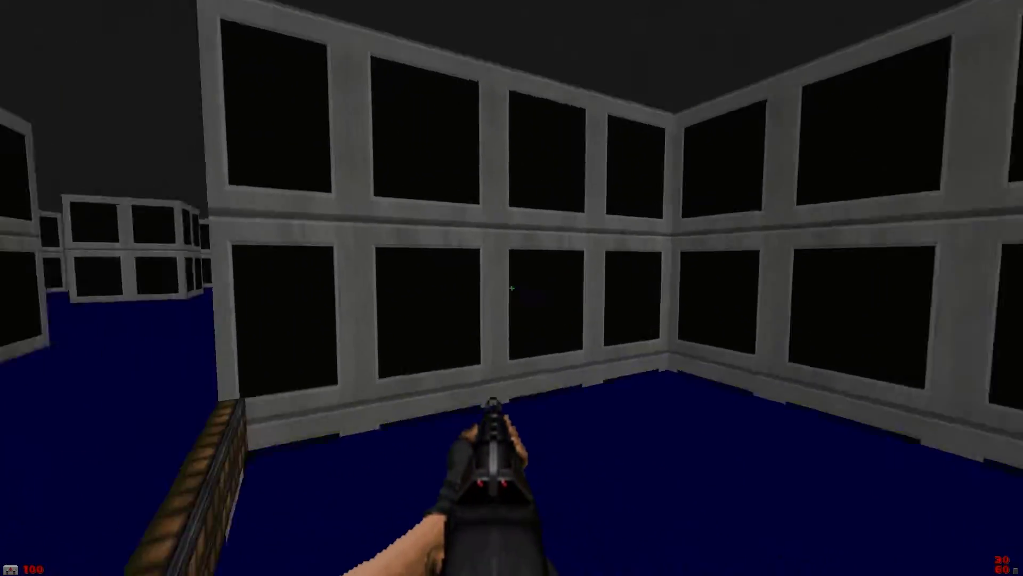
key(w)
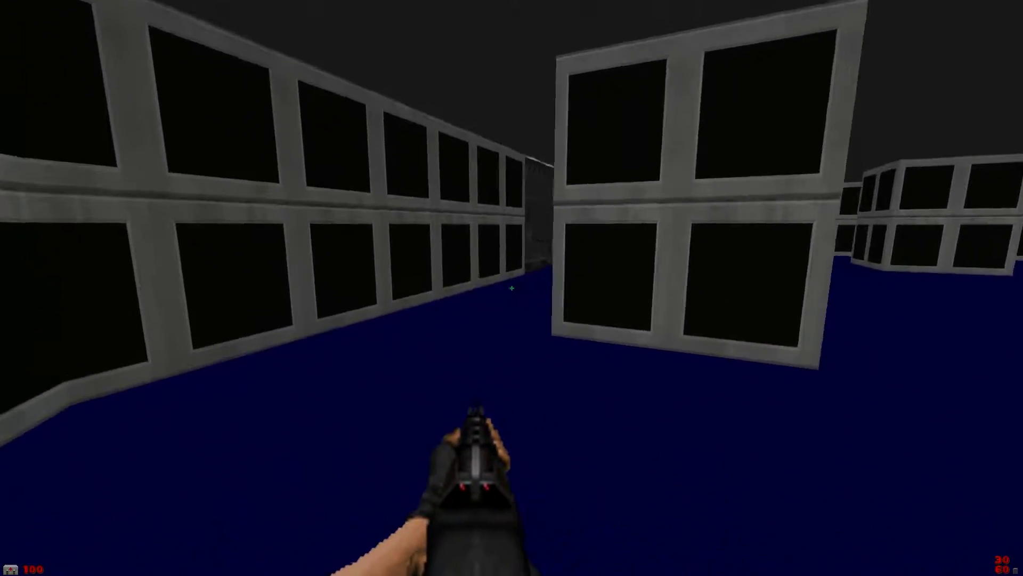
key(Left)
key(Up)
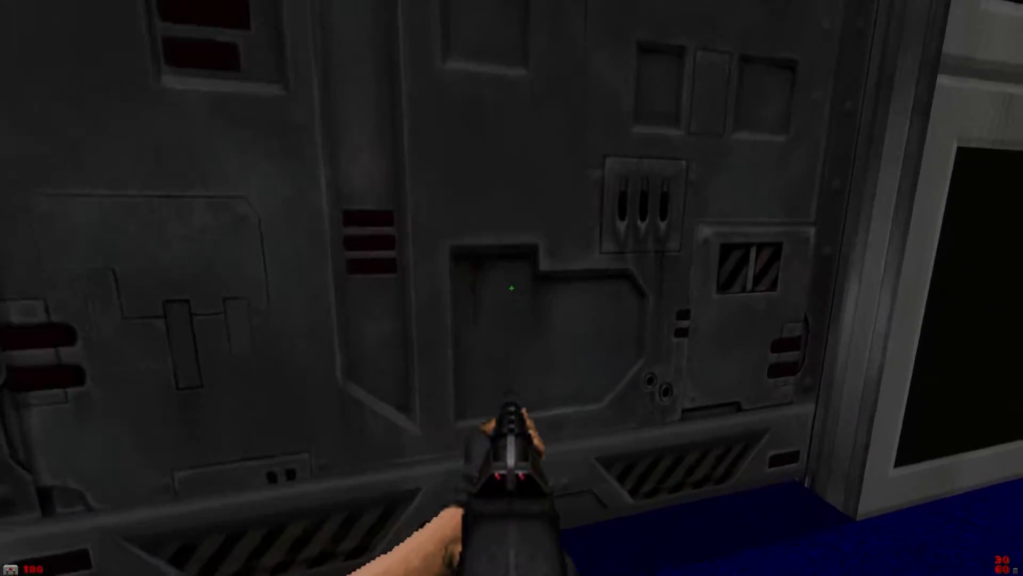
key(space)
key(w)
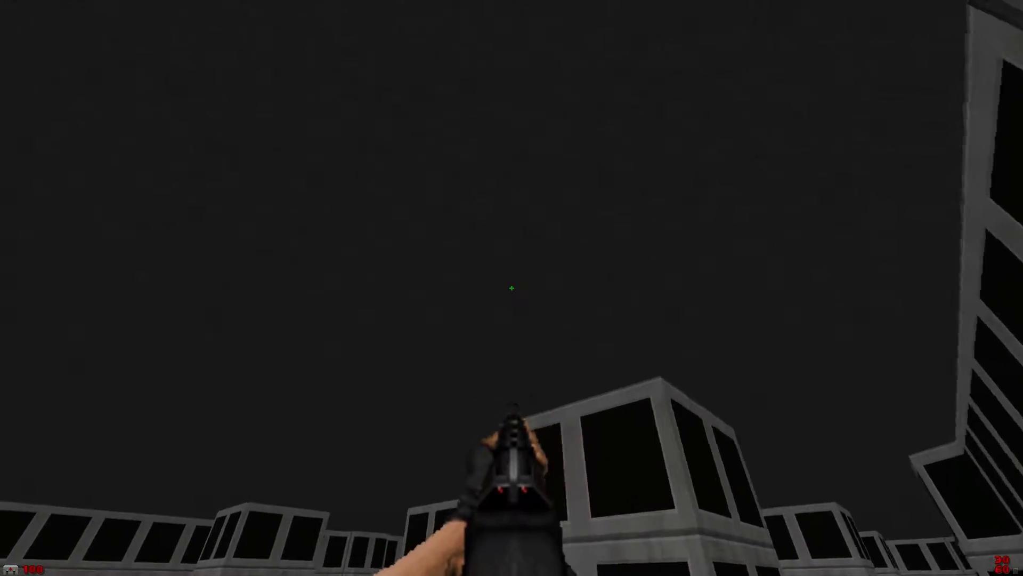
key(a)
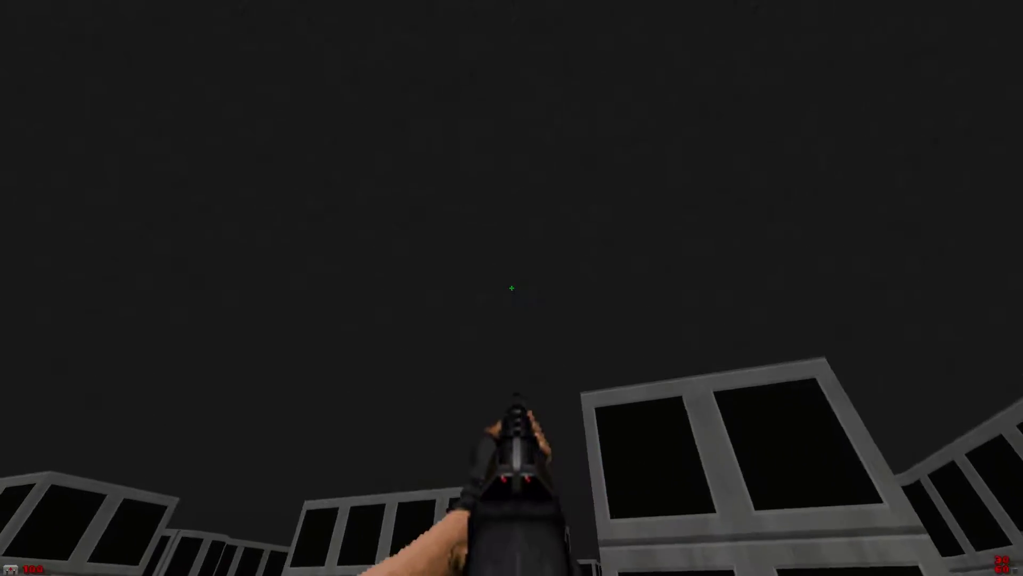
key(Left)
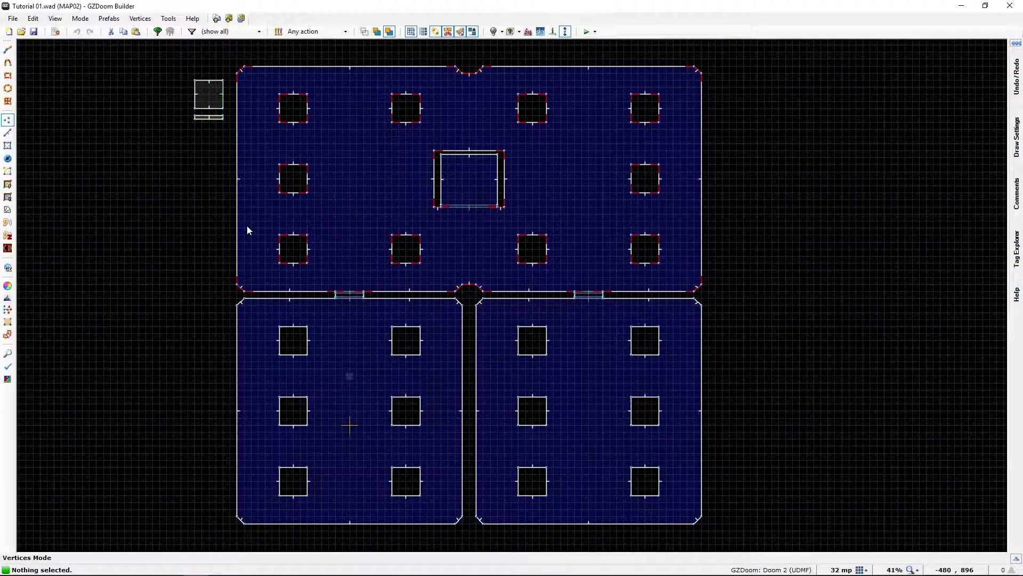
Open MAP01 from Tutorial 01.wad for editing.
key(s)
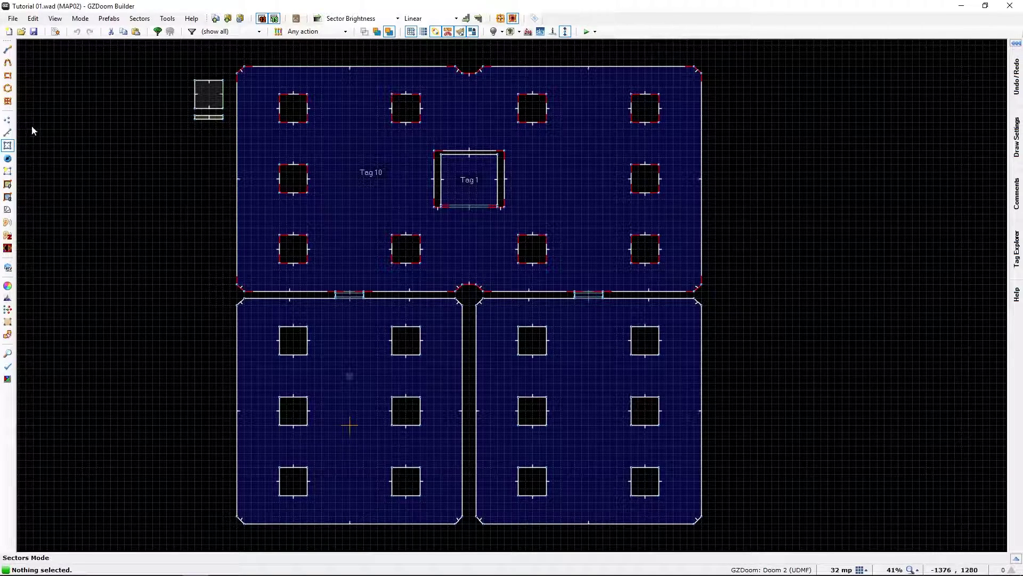
click(21, 32)
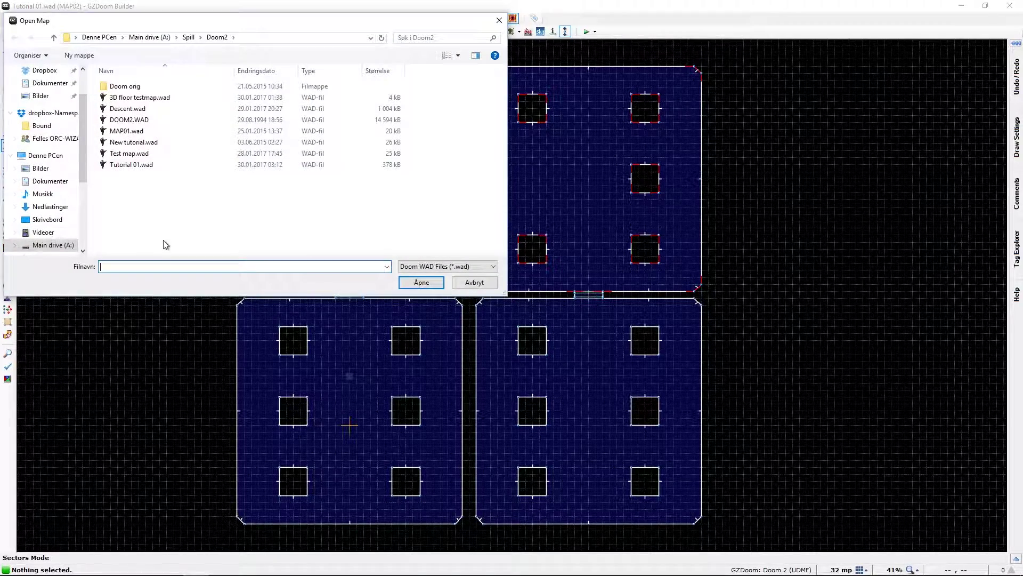
double_click(118, 165)
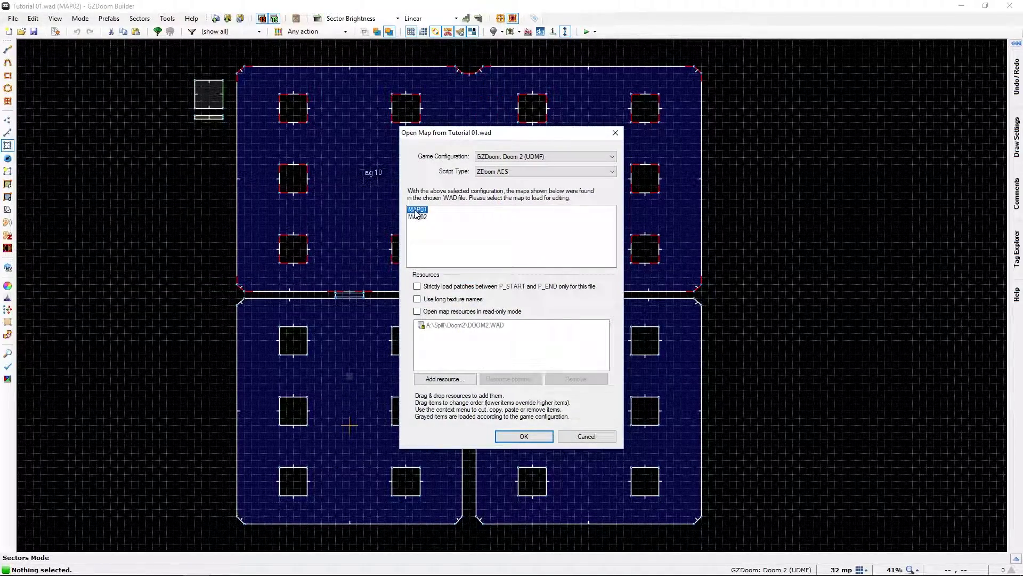
double_click(415, 213)
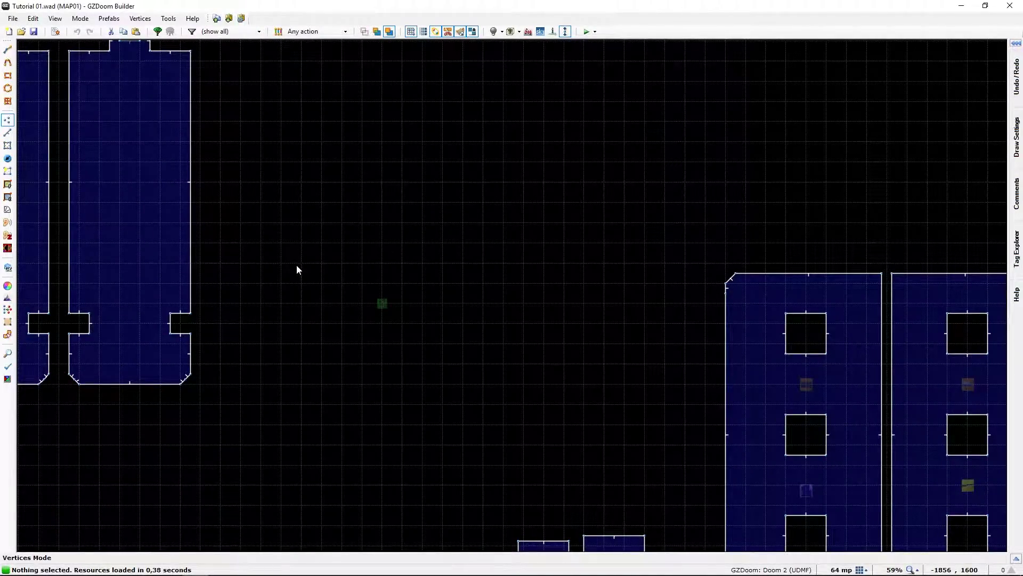
Draw a 512 by 512 rectangular room in the empty area between the existing rooms.
middle_drag(296, 264, 296, 293)
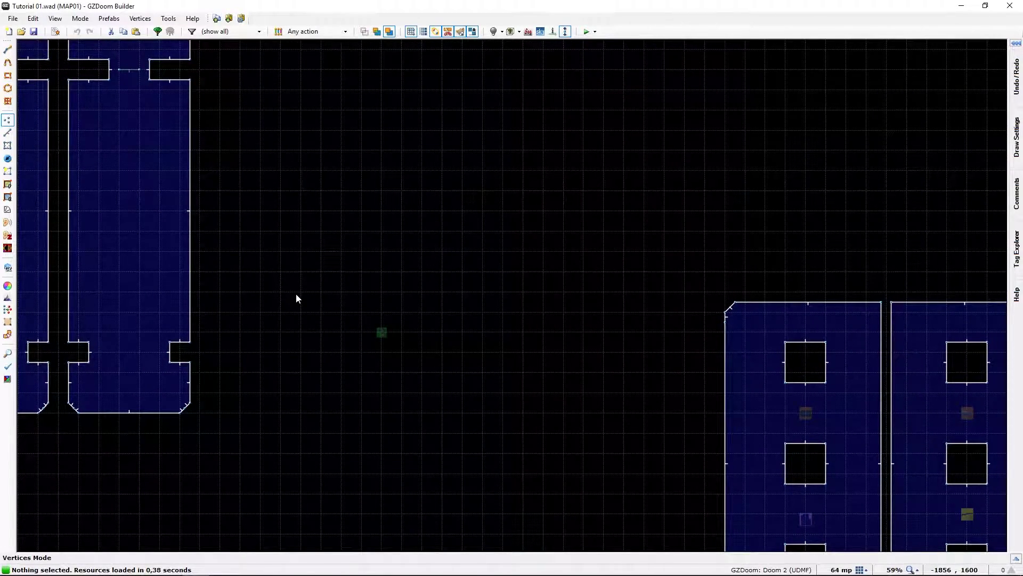
key(ctrl+shift+d)
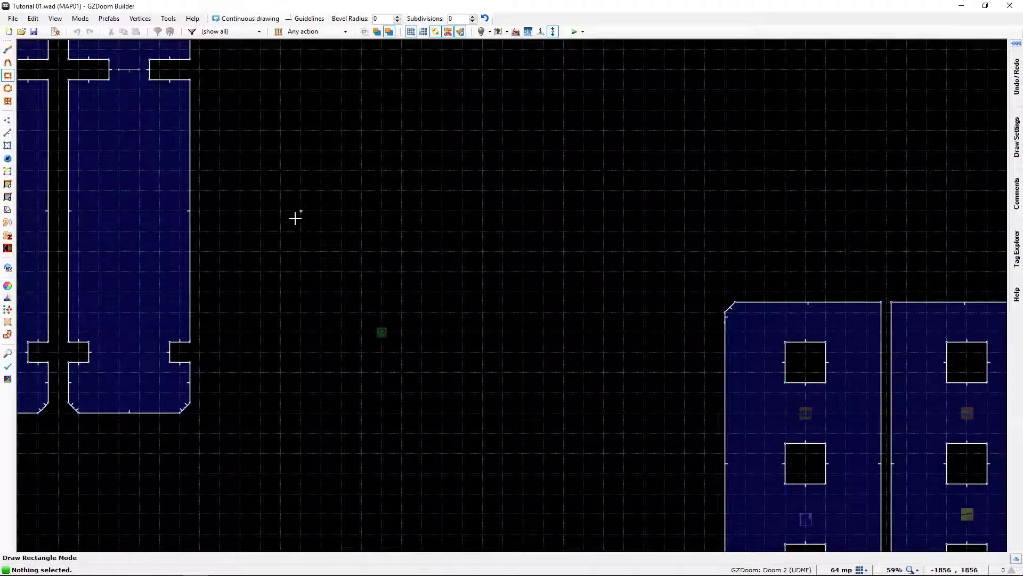
mouse_move(300, 212)
mouse_down()
mouse_move(451, 256)
mouse_move(462, 372)
mouse_up()
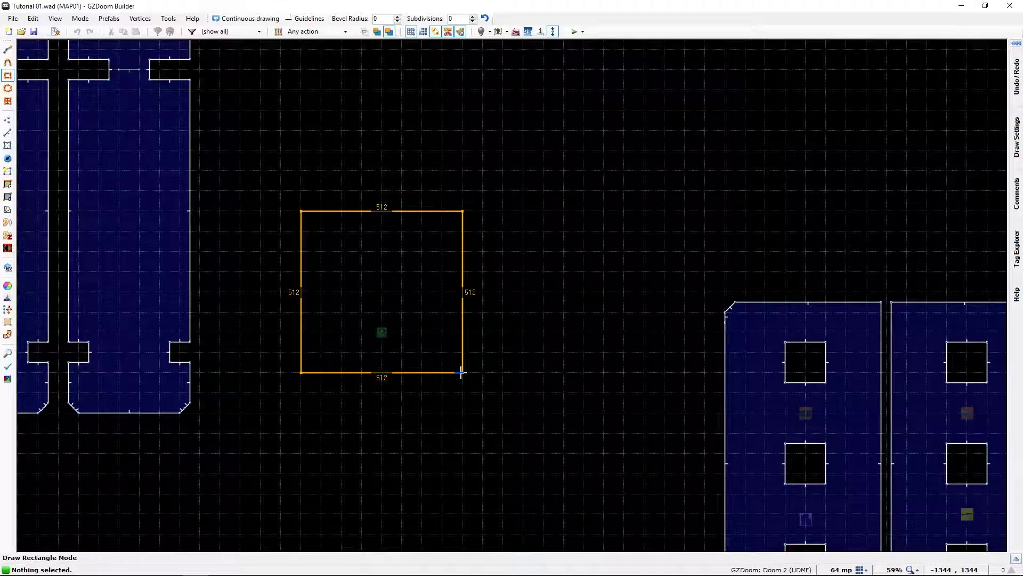
drag(462, 372, 461, 373)
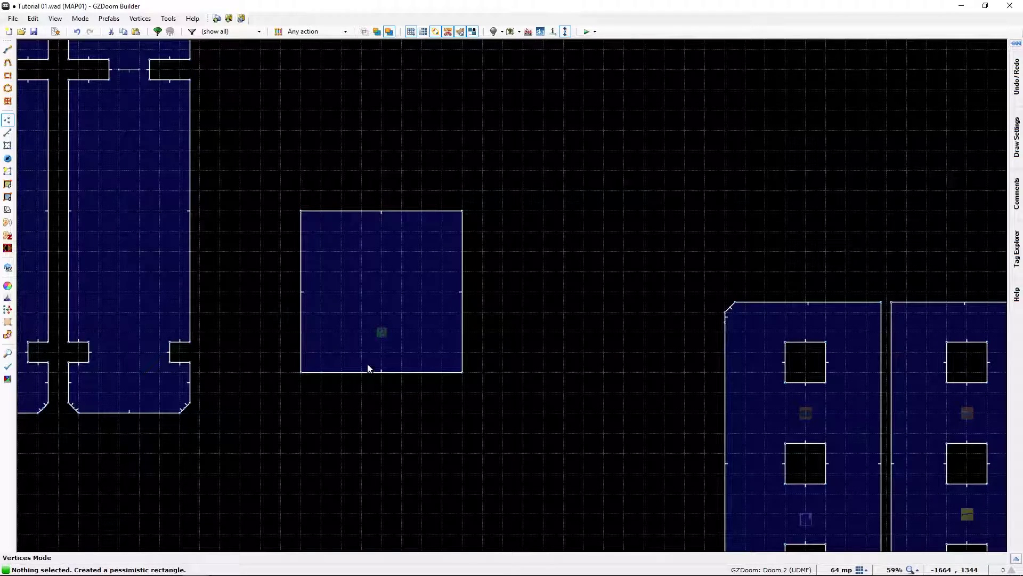
Draw a rectangle about 128 by 128 units in the centre of the new room.
scroll(381, 302, up, 3)
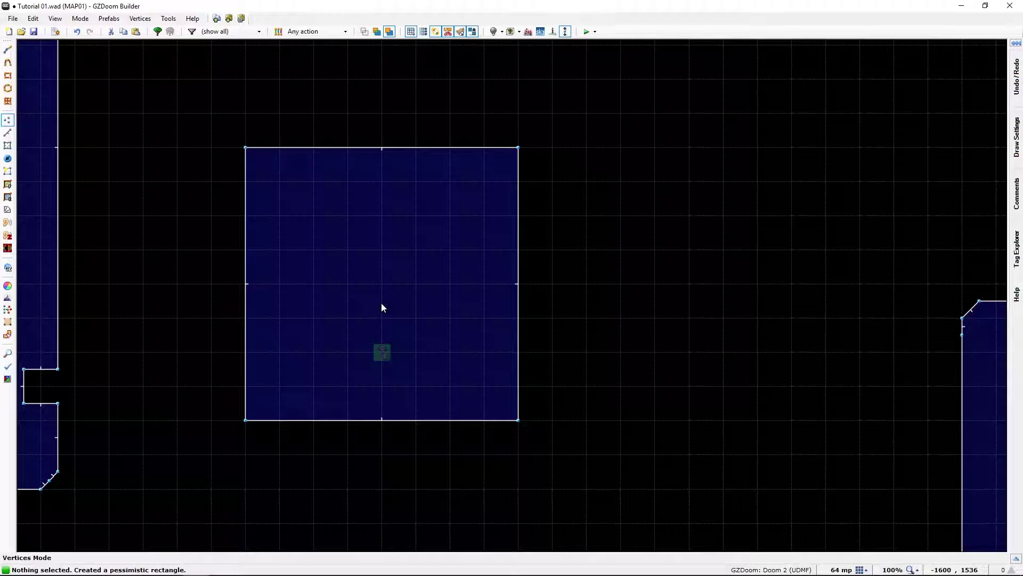
key(ctrl+s)
key(Escape)
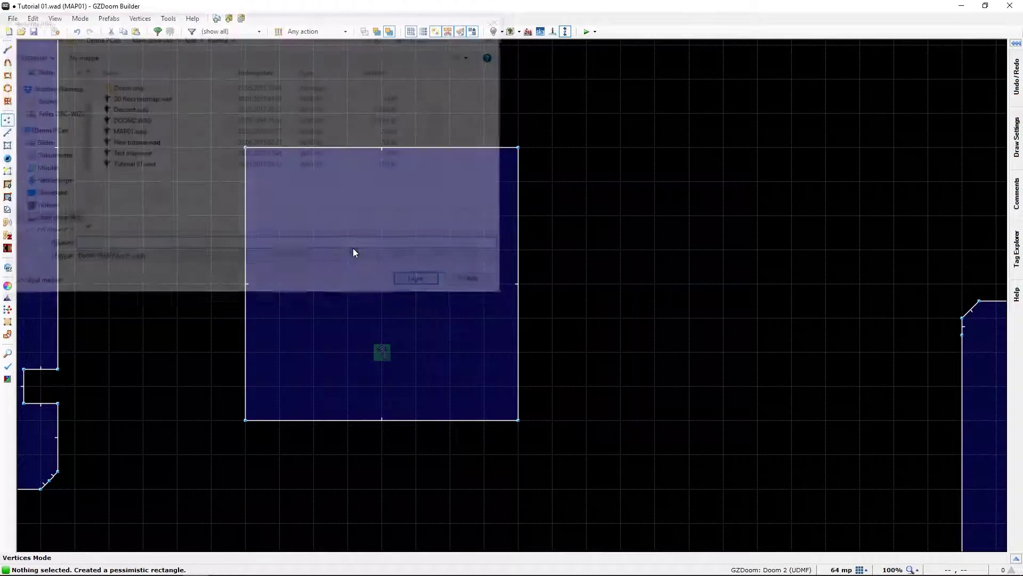
key(ctrl+shift+d)
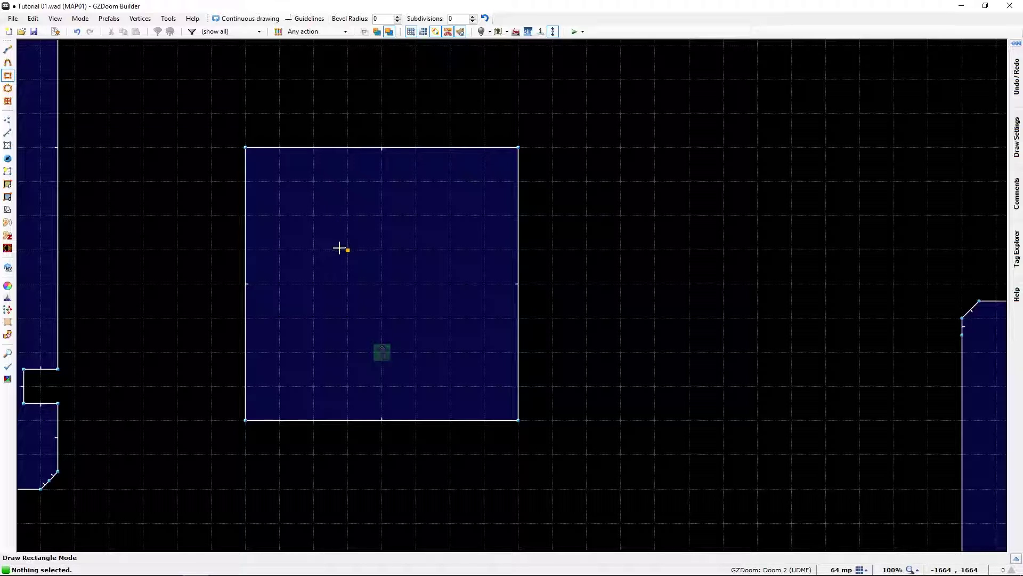
drag(341, 248, 411, 317)
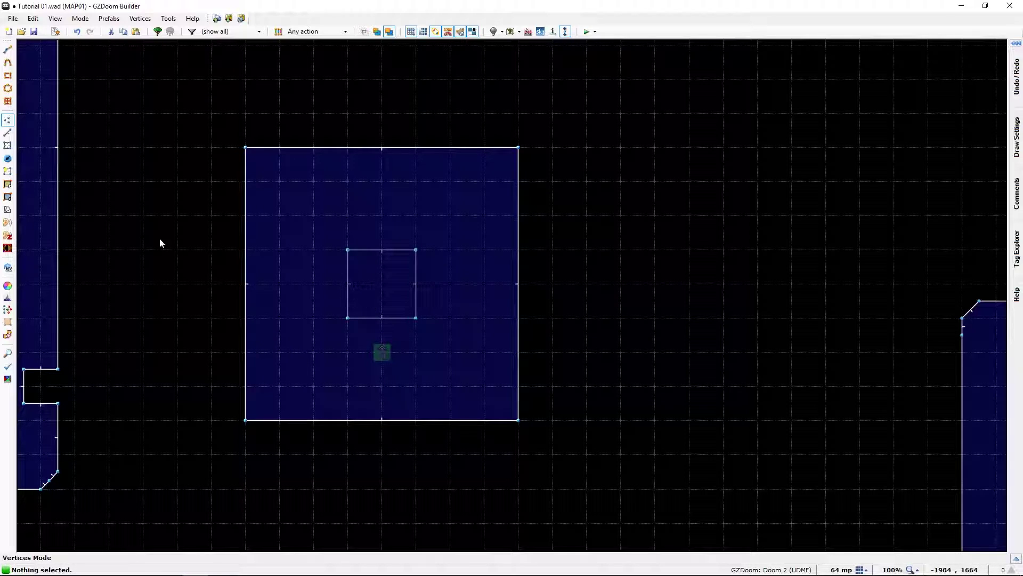
Draw a separate control sector about 128 by 128 units outside the new room, just west of its upper corner.
key(ctrl+shift+d)
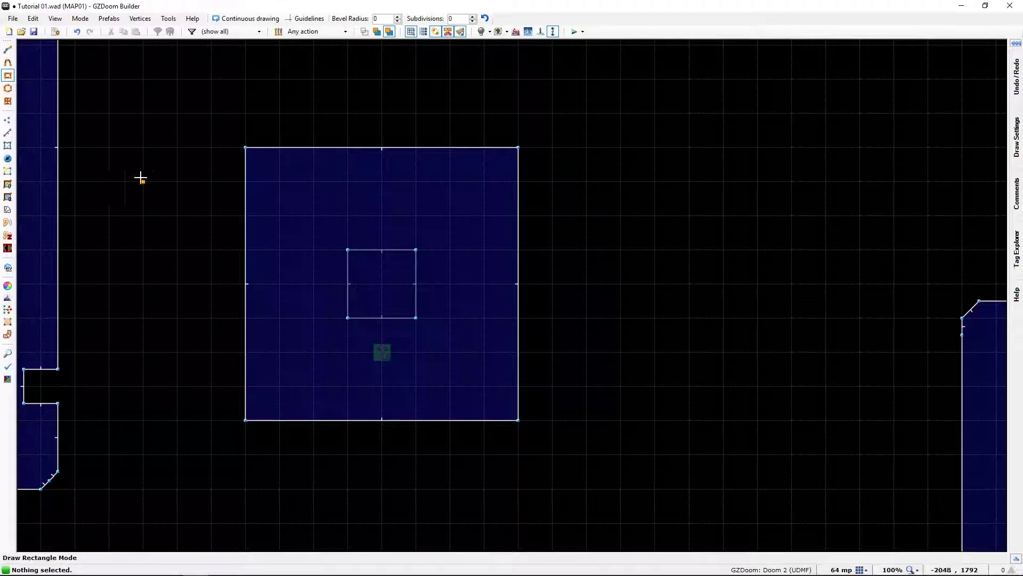
click(149, 155)
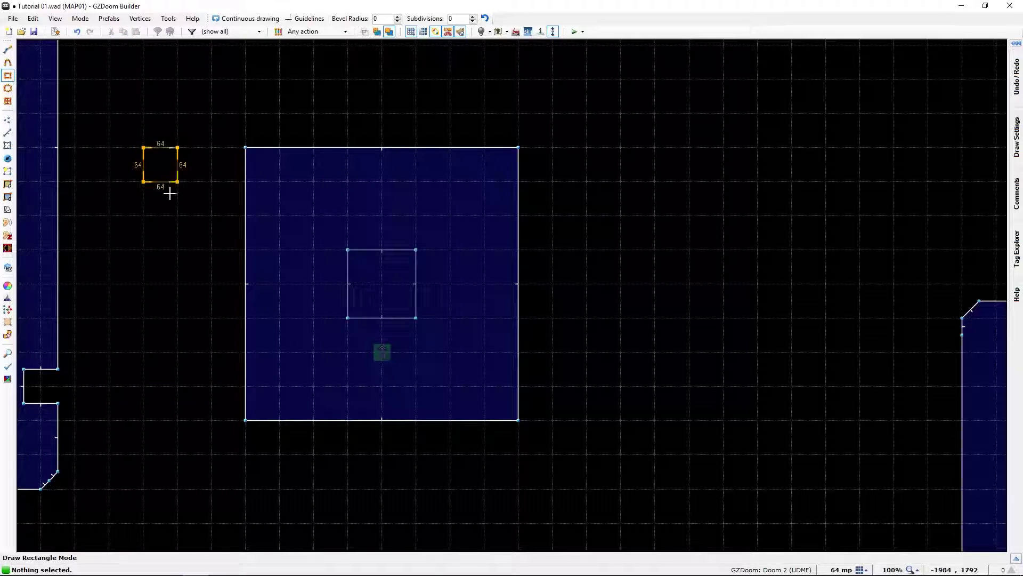
click(203, 215)
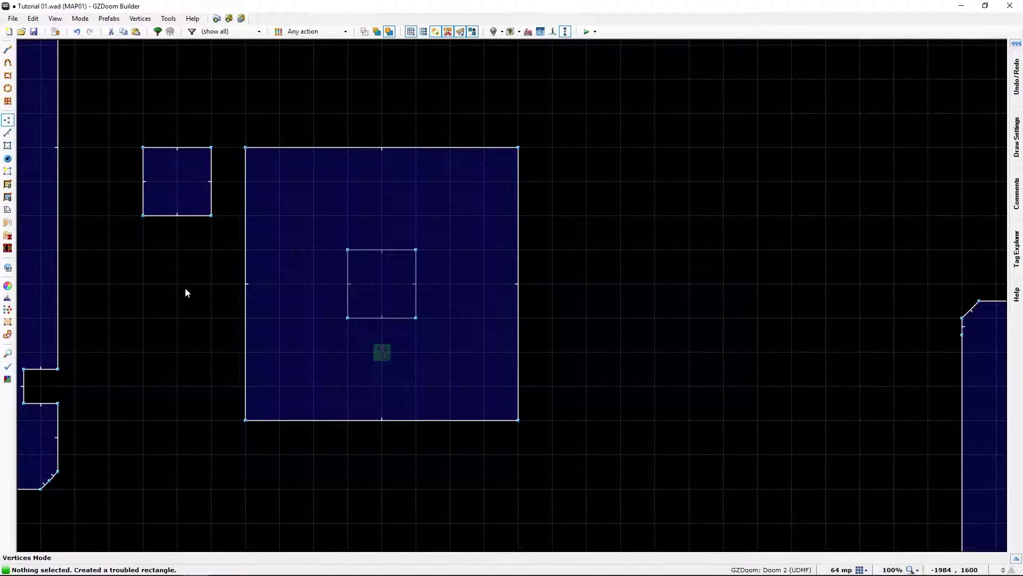
Inspect the new room, its inner square and the separate outer sector in Visual Mode.
key(q)
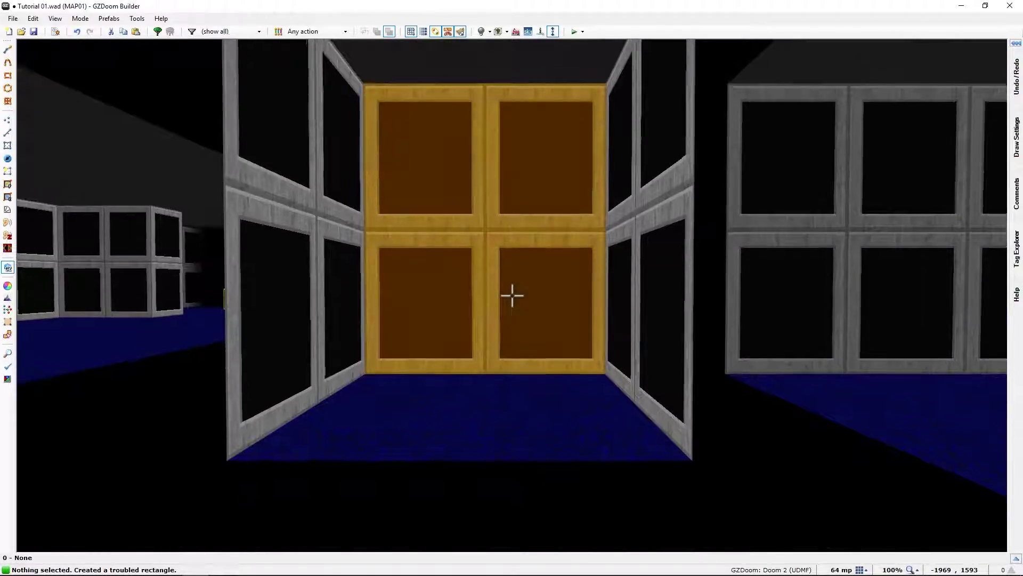
key(e)
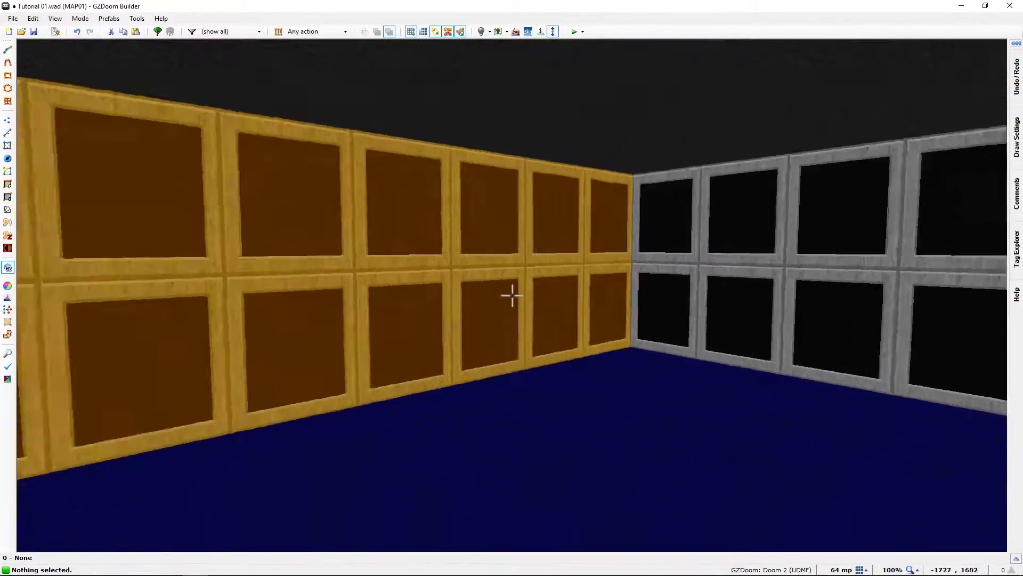
key(d)
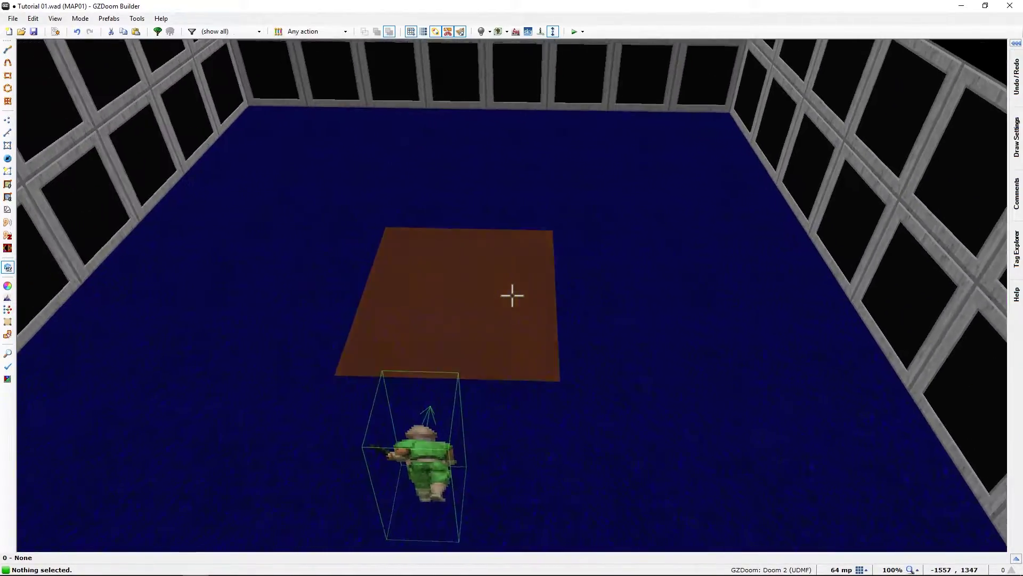
key(s)
key(s)
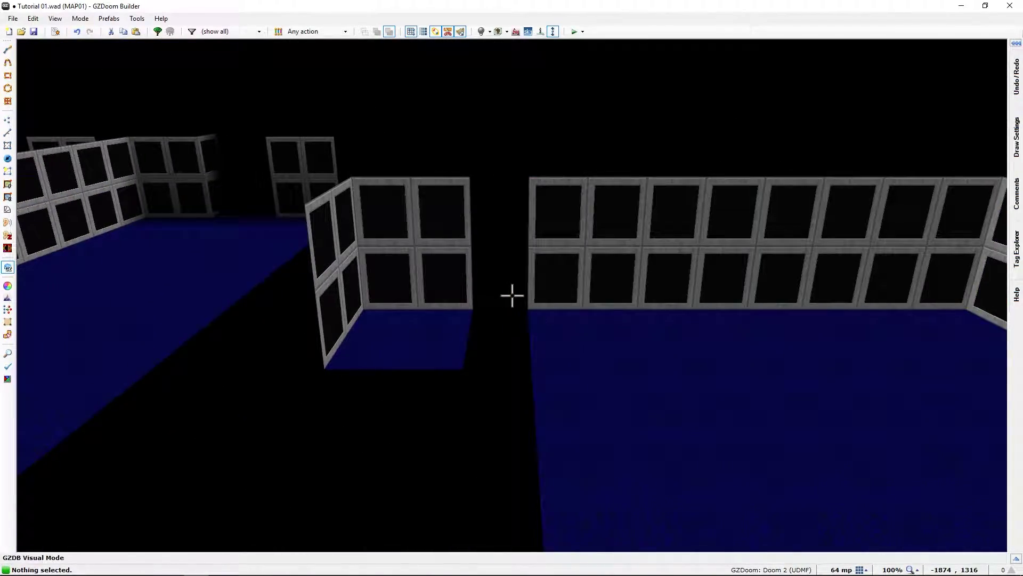
key(q)
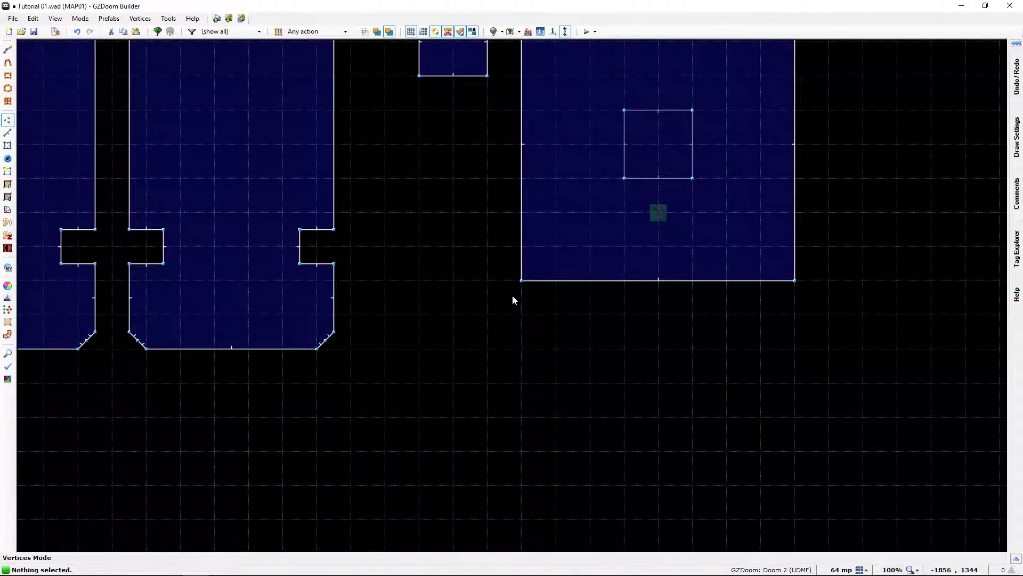
Assign tag 50 to the square sector in the centre of the new room.
middle_drag(463, 184, 296, 360)
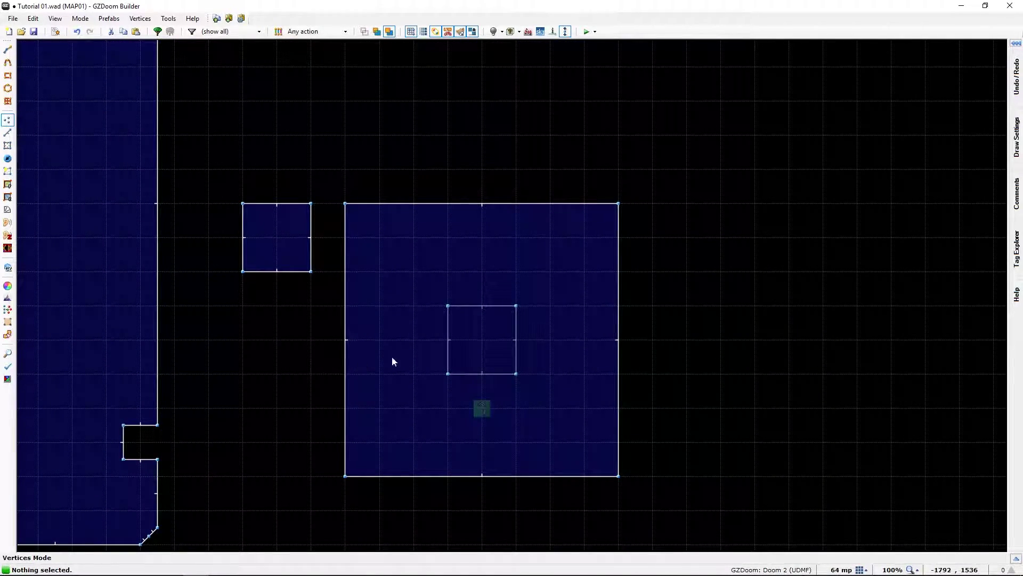
key(s)
right_click(487, 333)
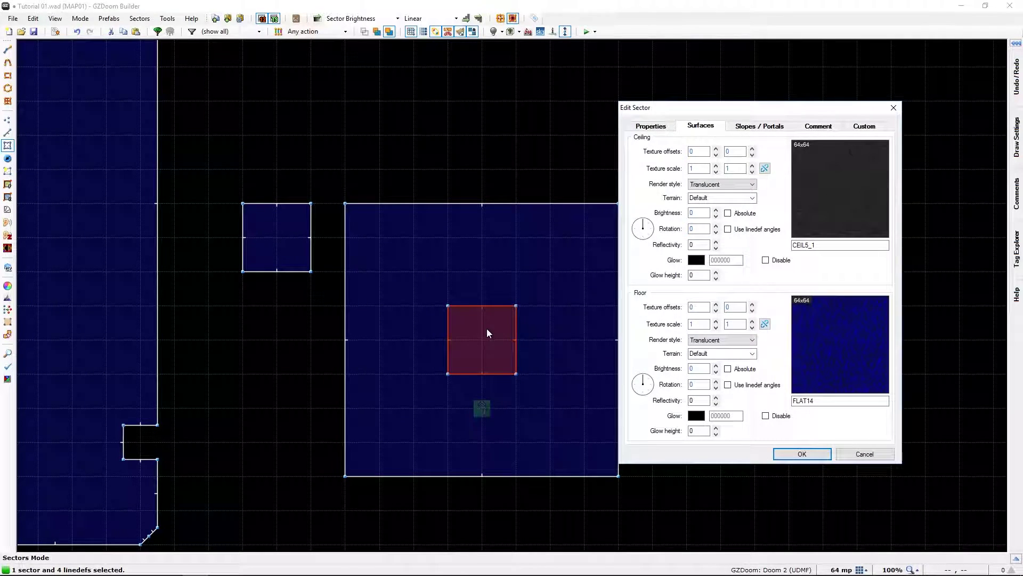
click(650, 126)
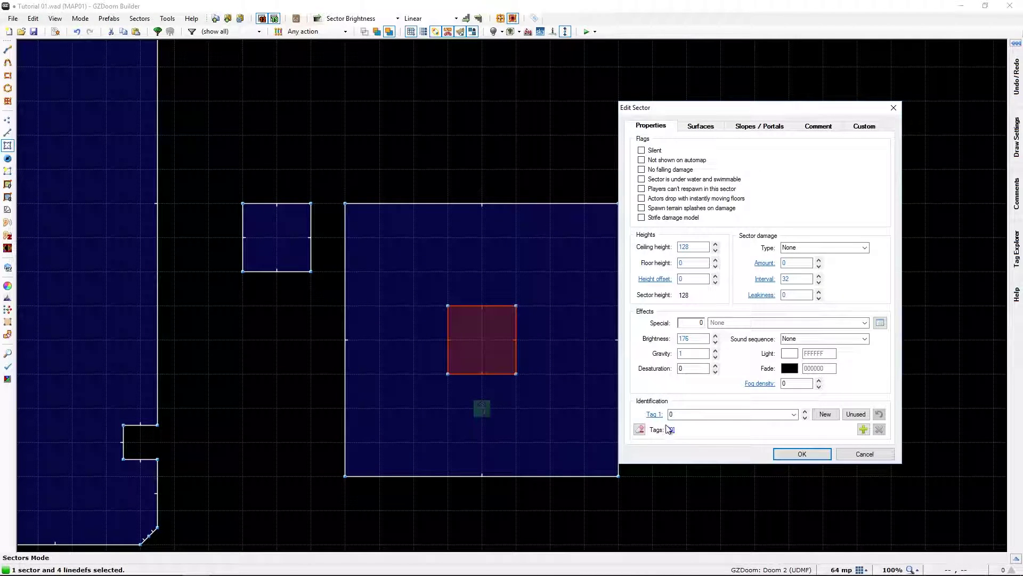
click(684, 412)
text(50)
click(790, 456)
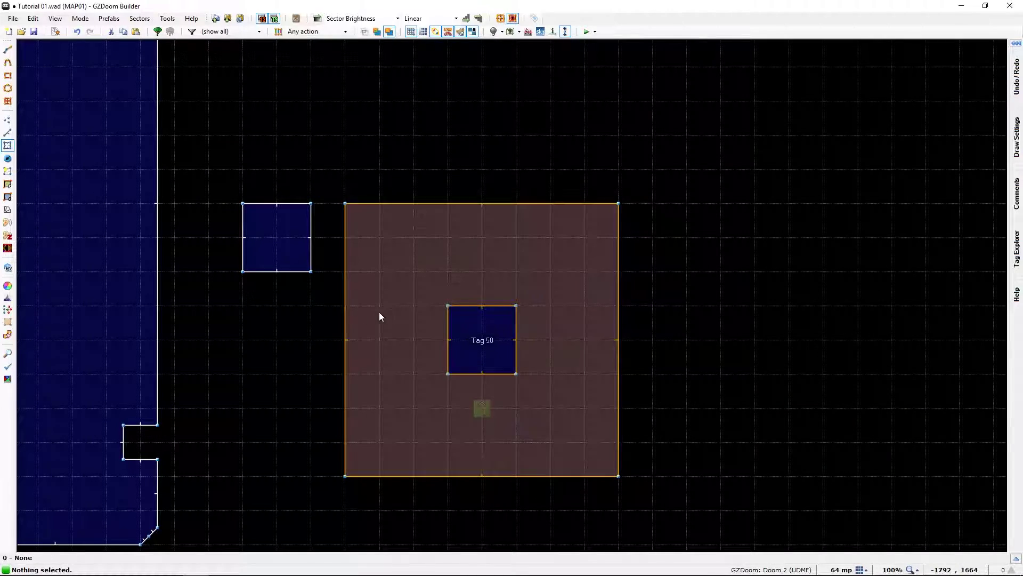
Review the tags used in the map in the tag statistics.
middle_drag(430, 352, 508, 369)
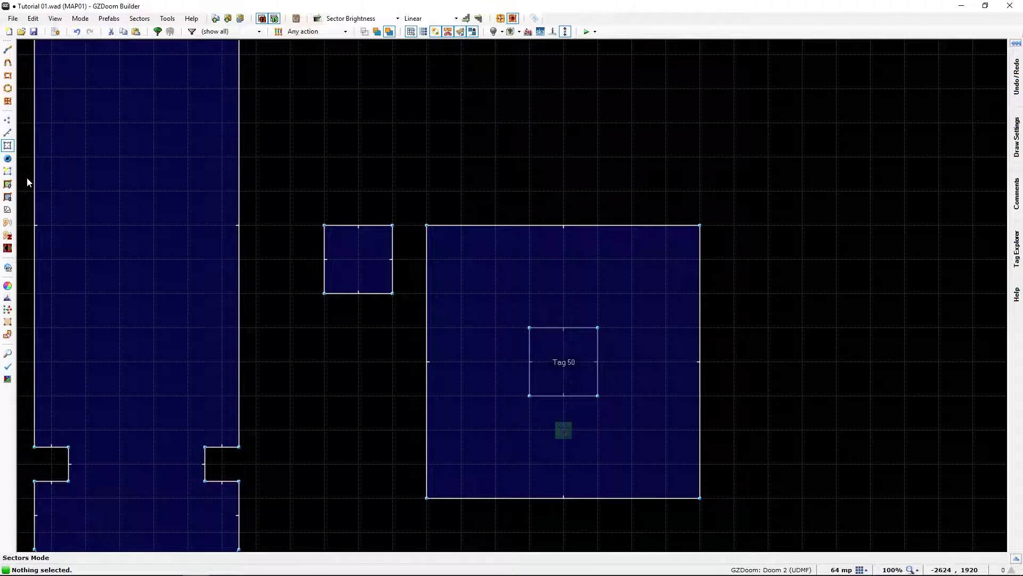
click(78, 19)
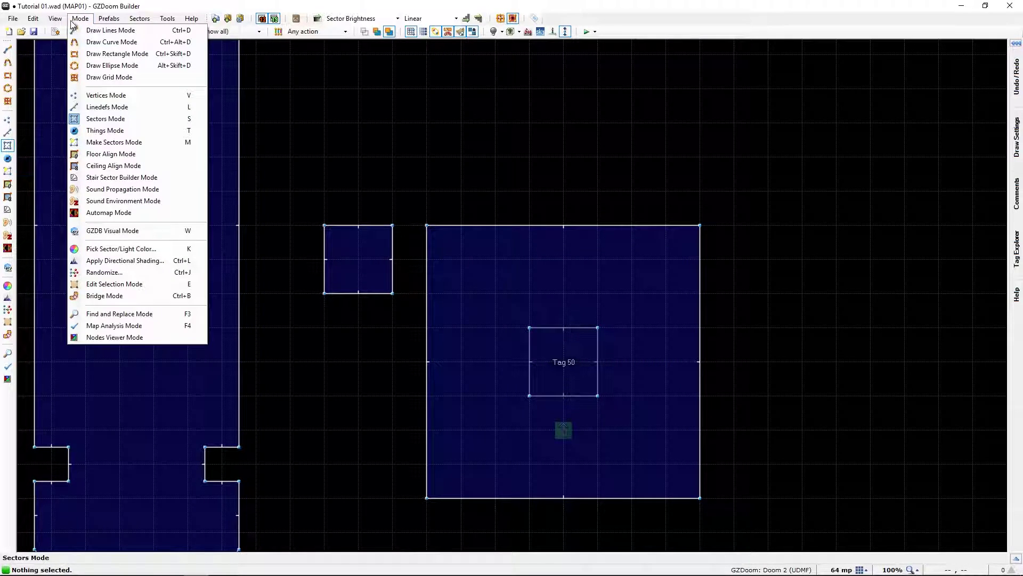
mouse_move(34, 21)
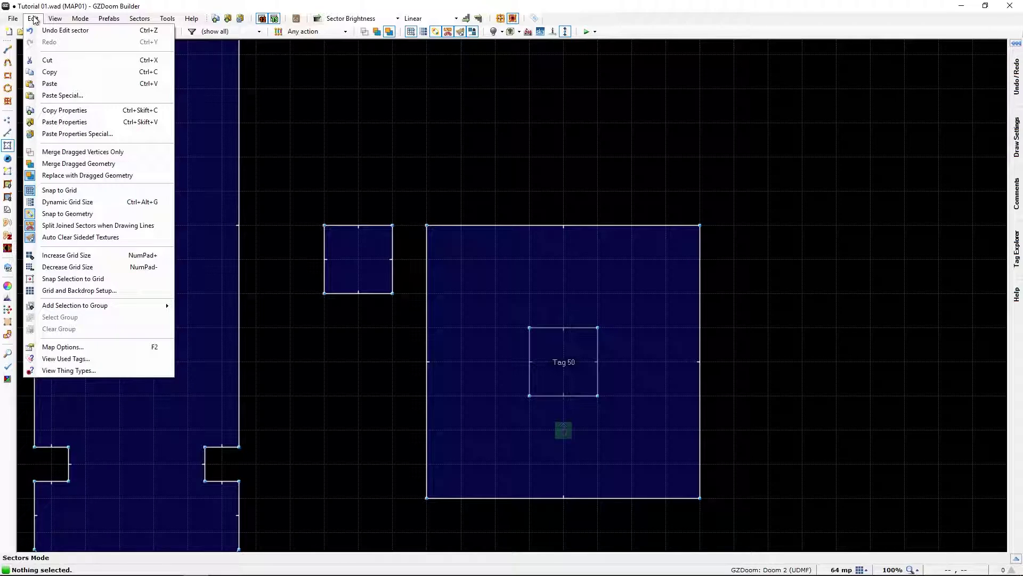
click(60, 359)
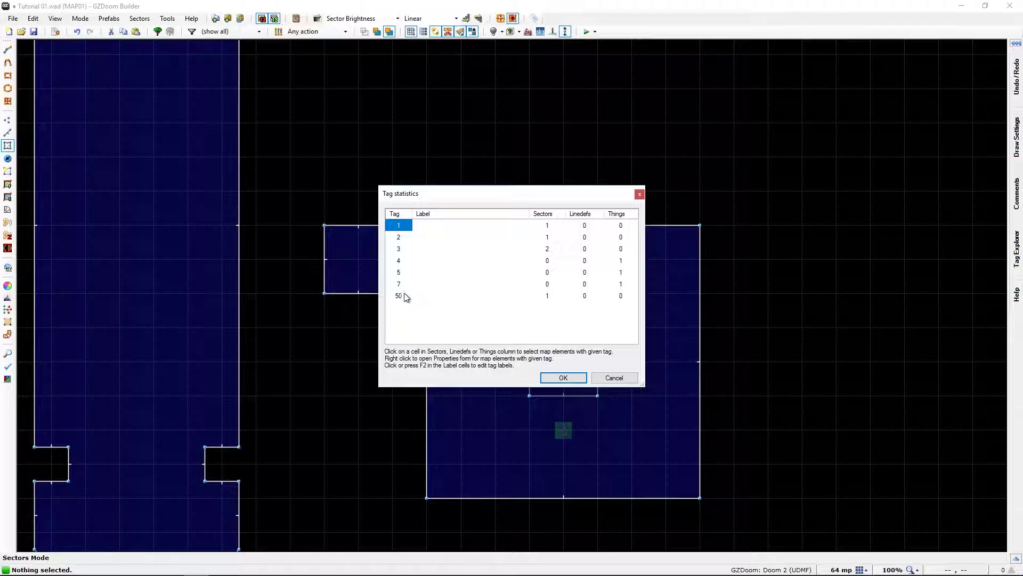
click(604, 379)
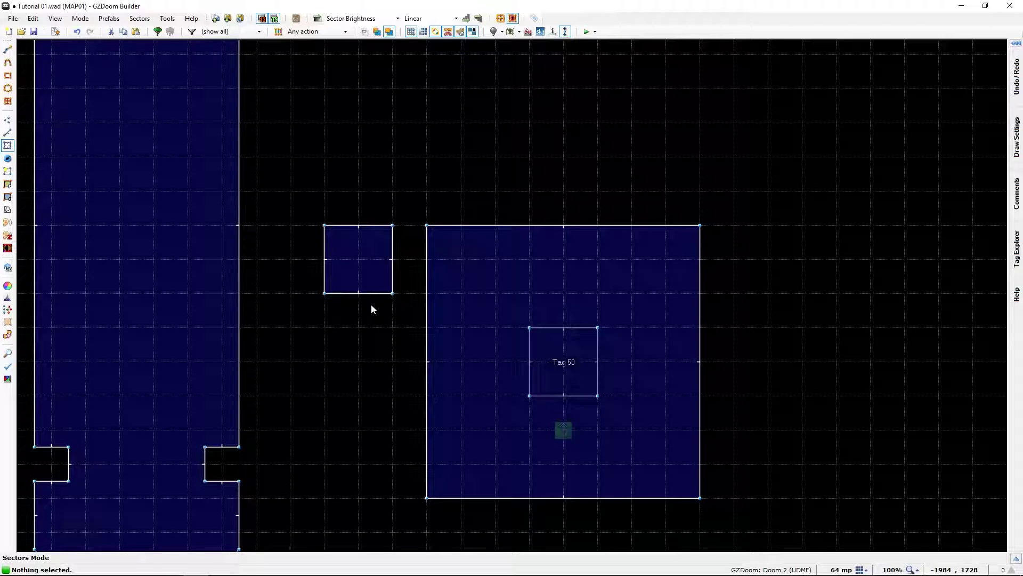
Assign action 160, Sector Set 3D Floor, to the east line of the small control sector.
key(l)
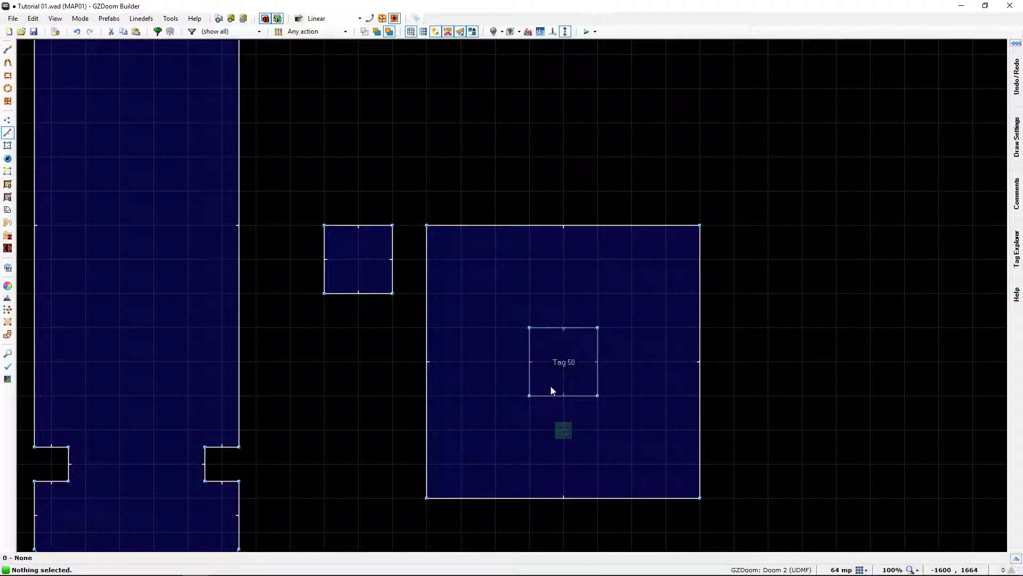
right_click(396, 264)
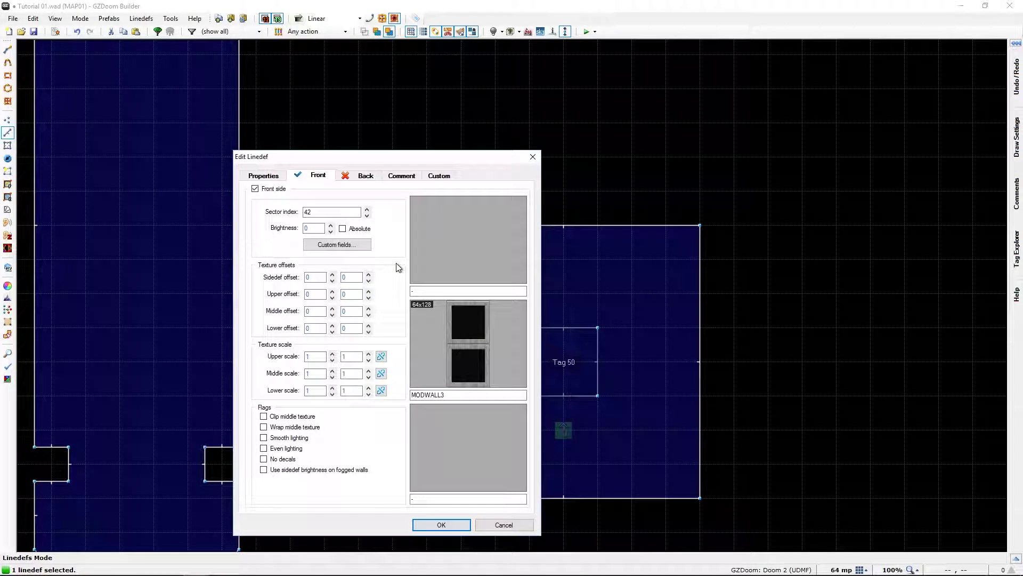
click(252, 178)
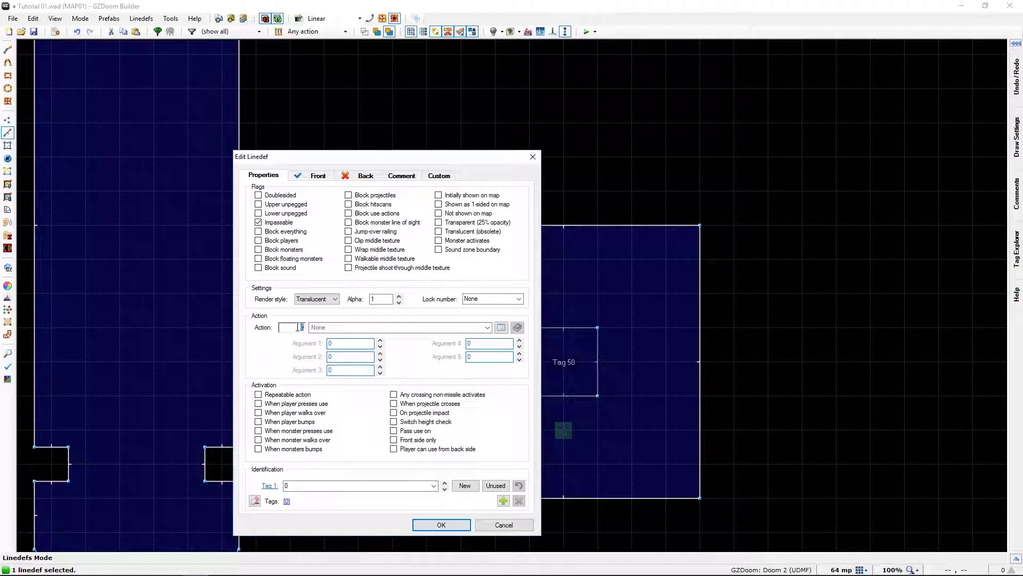
text(160)
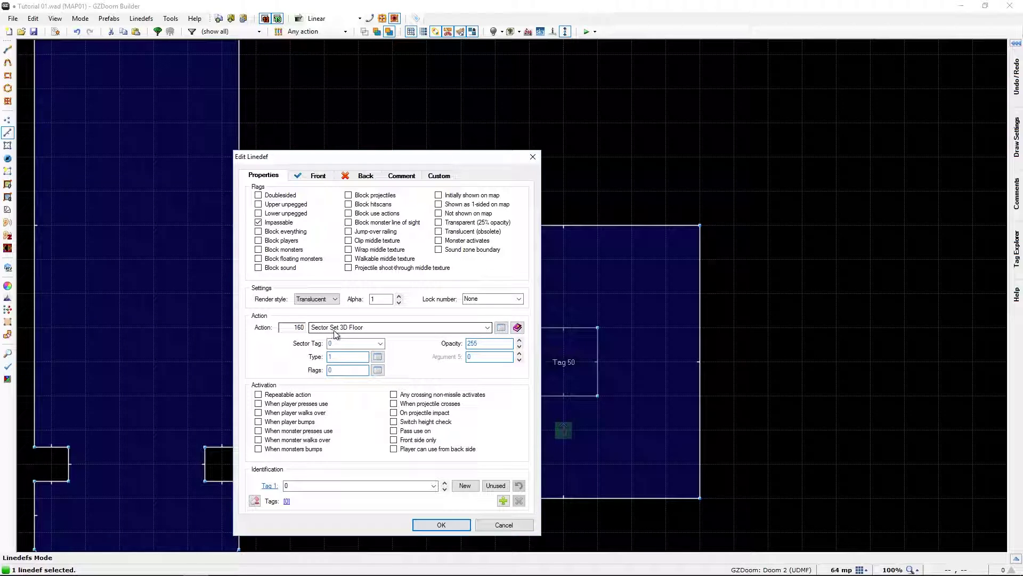
click(501, 327)
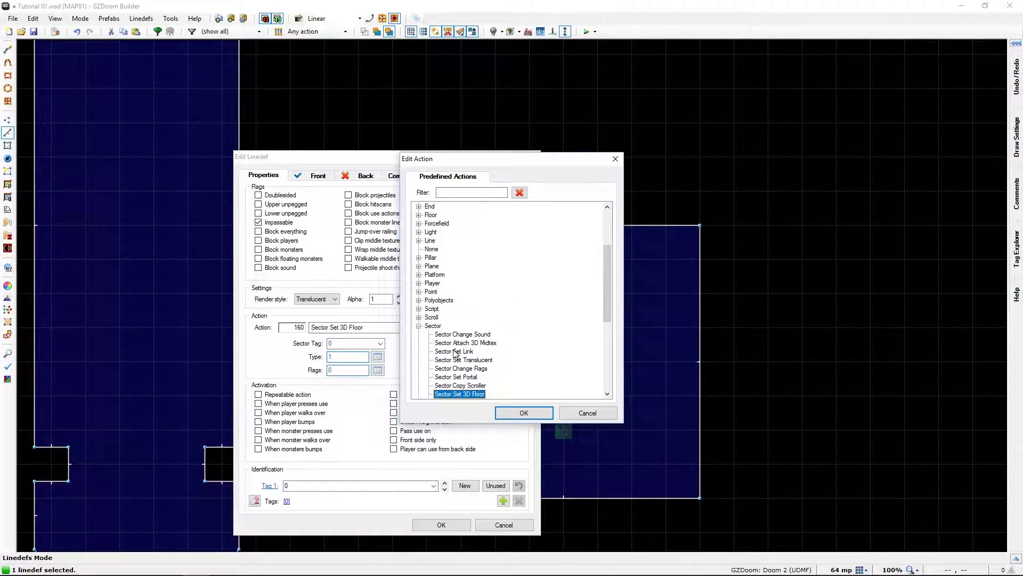
scroll(432, 330, down, 1)
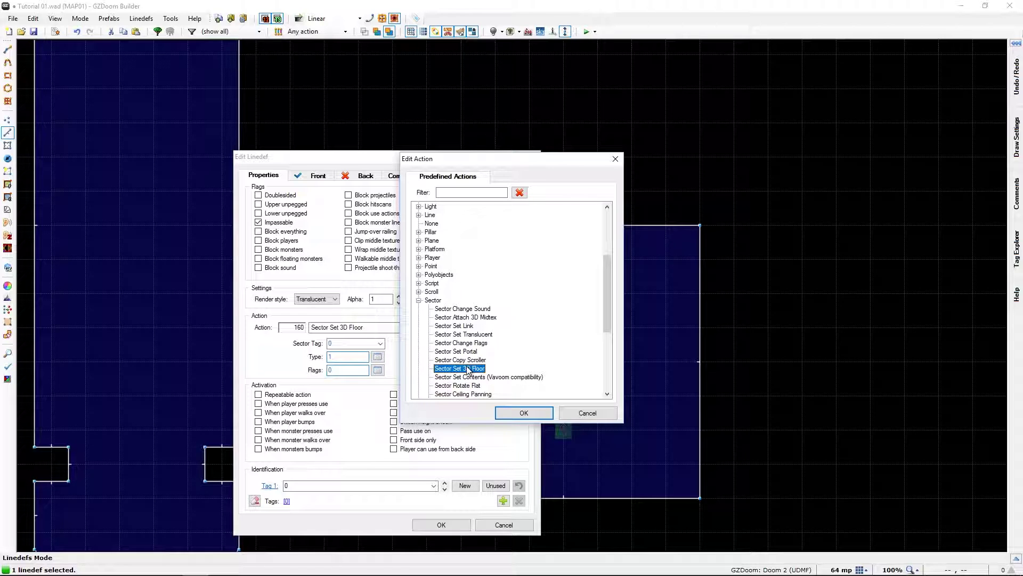
click(524, 413)
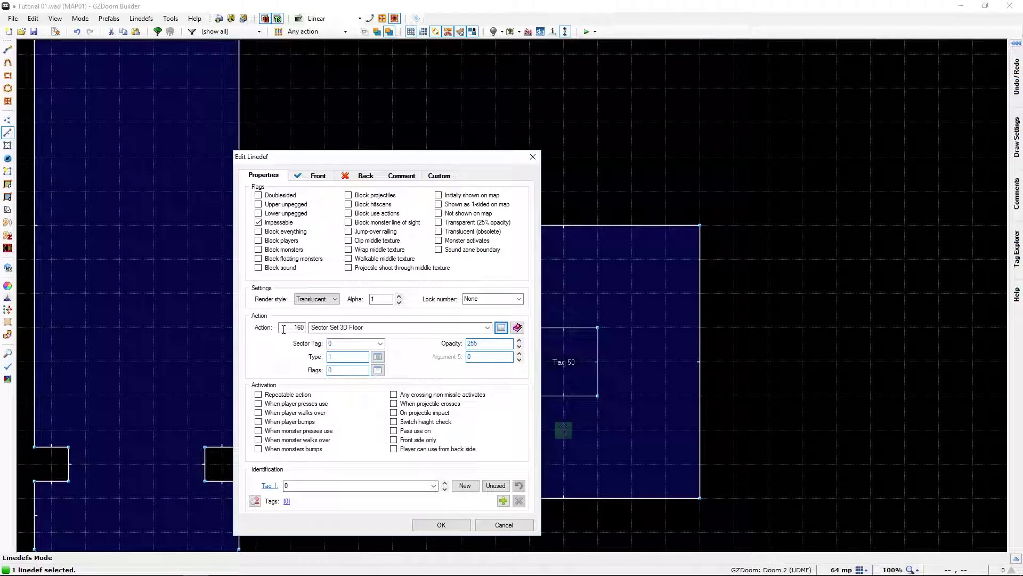
Set the line action's sector tag to 50, keeping type Solid and no flags, and apply the linedef properties.
click(339, 344)
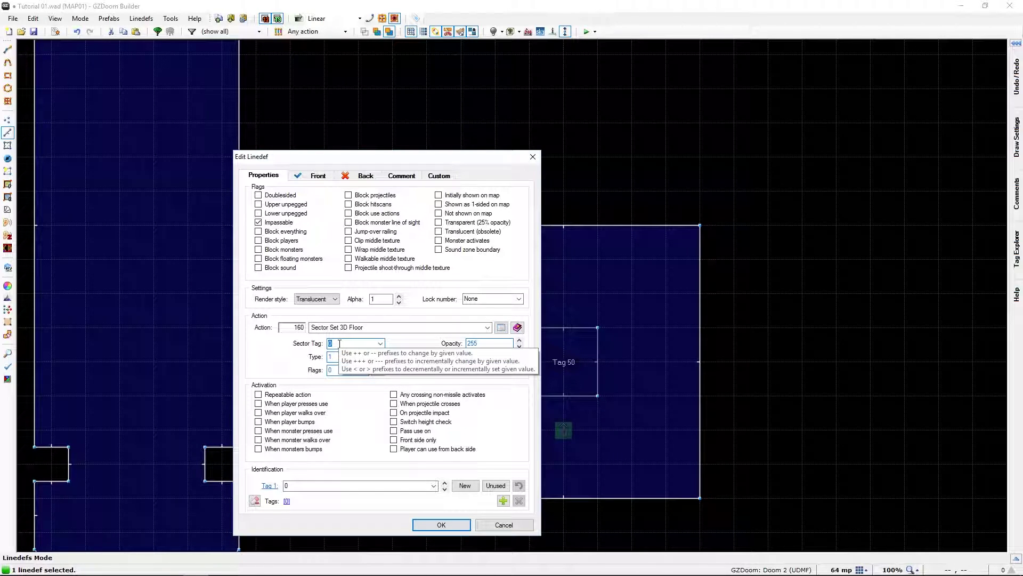
text(50)
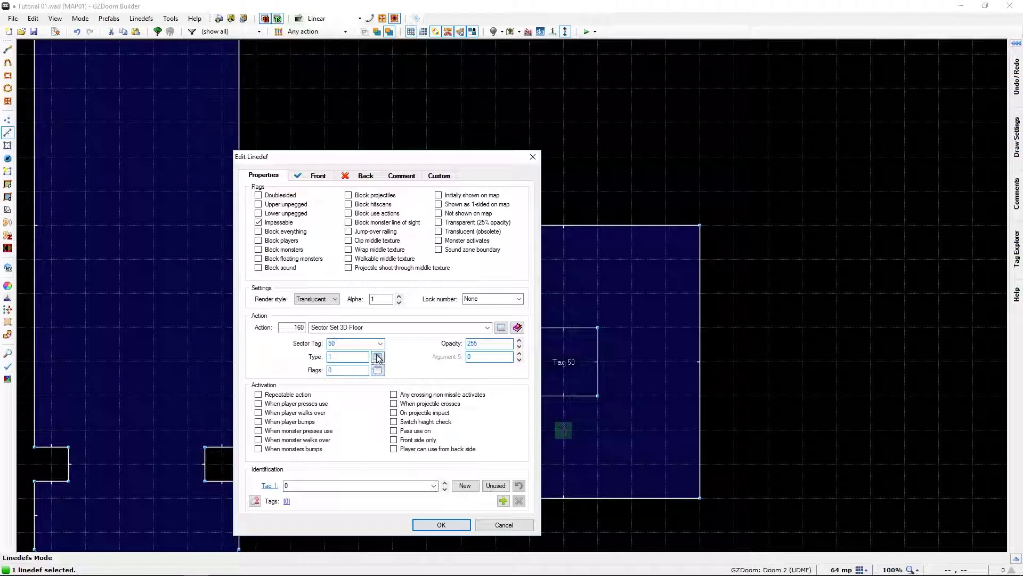
click(378, 356)
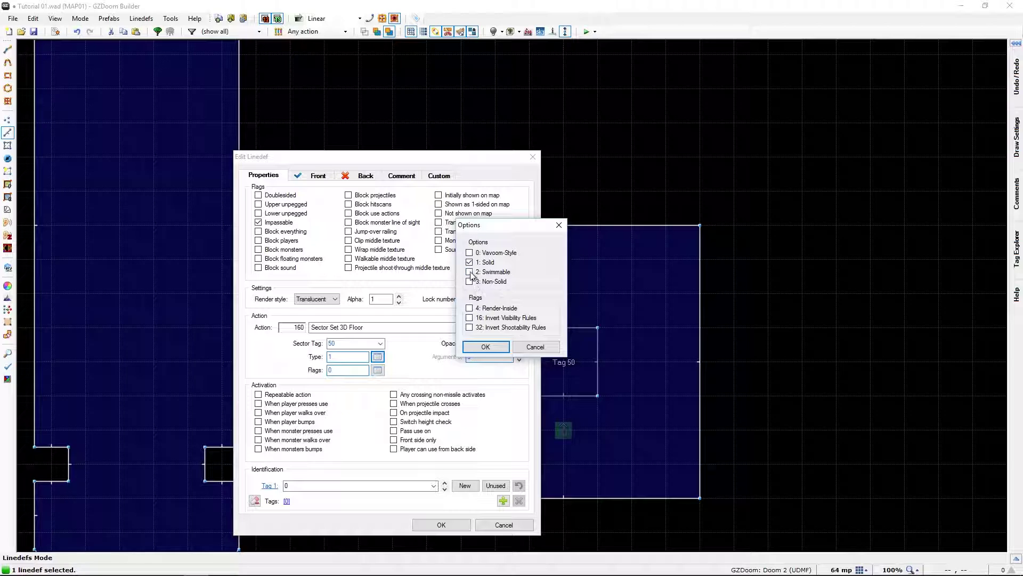
click(486, 347)
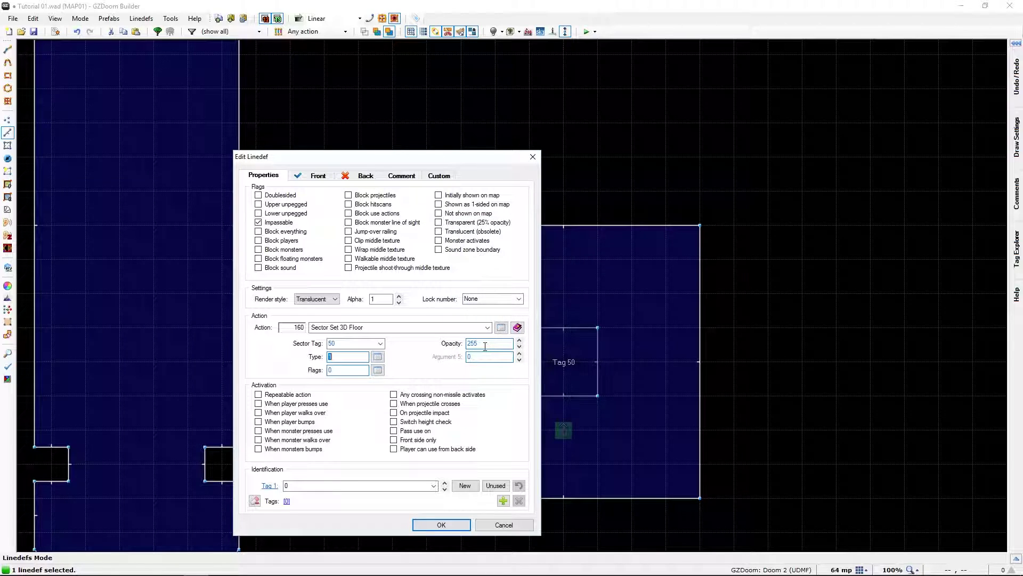
click(378, 370)
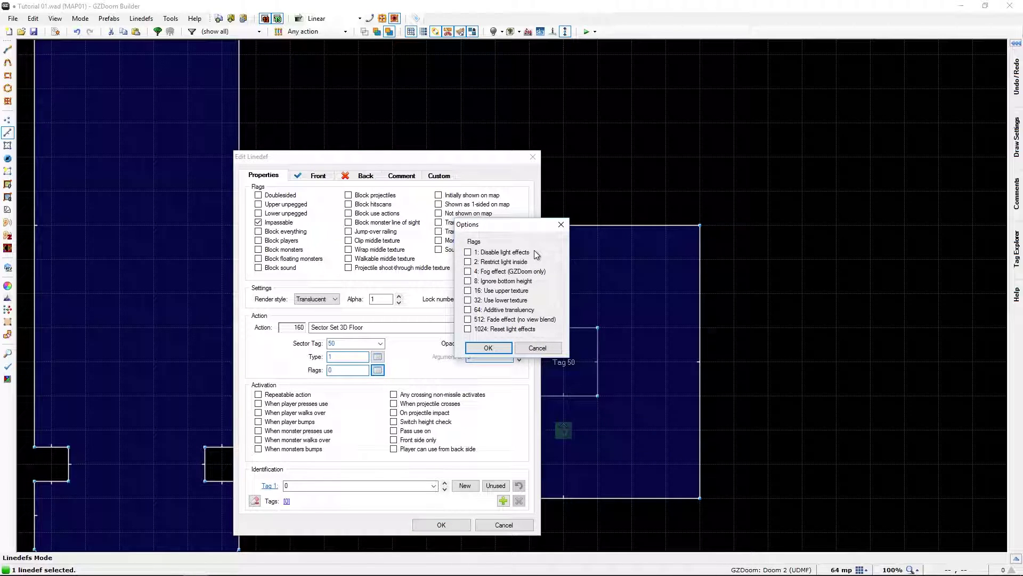
click(488, 348)
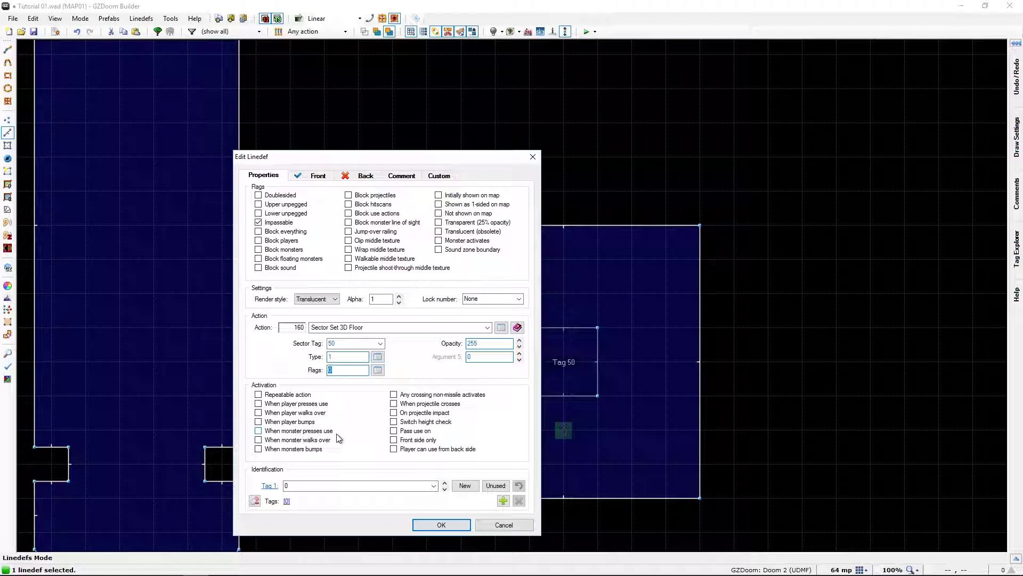
click(442, 525)
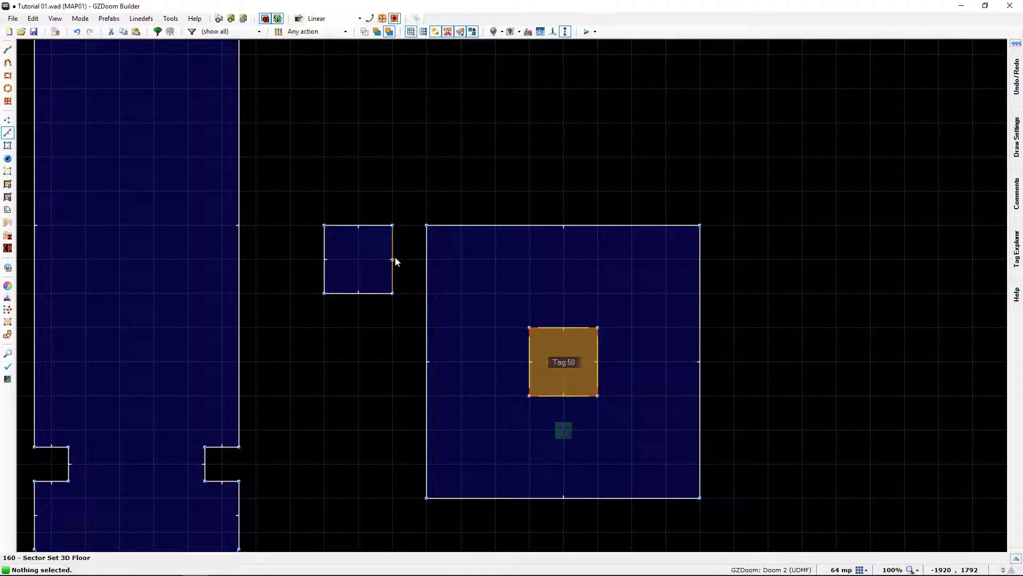
Inspect the 3D floor block in the centre of the new room from several sides in Visual Mode.
key(q)
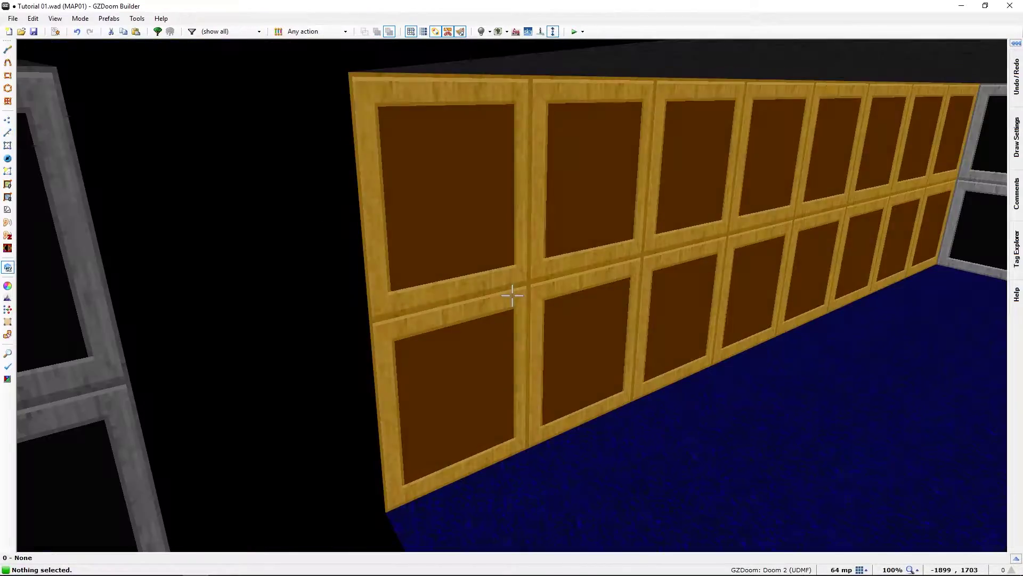
key(e)
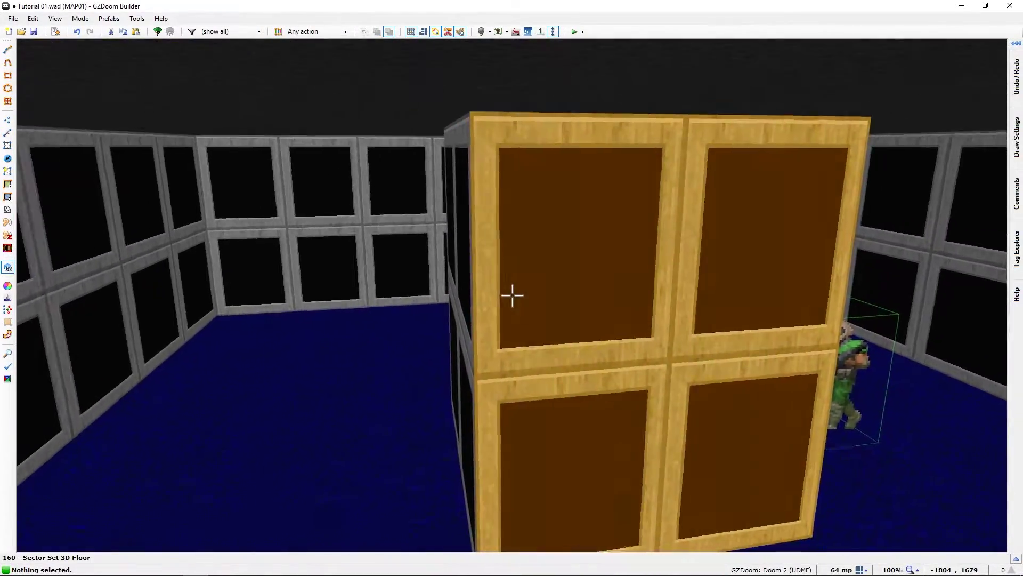
key(f)
key(e)
key(f)
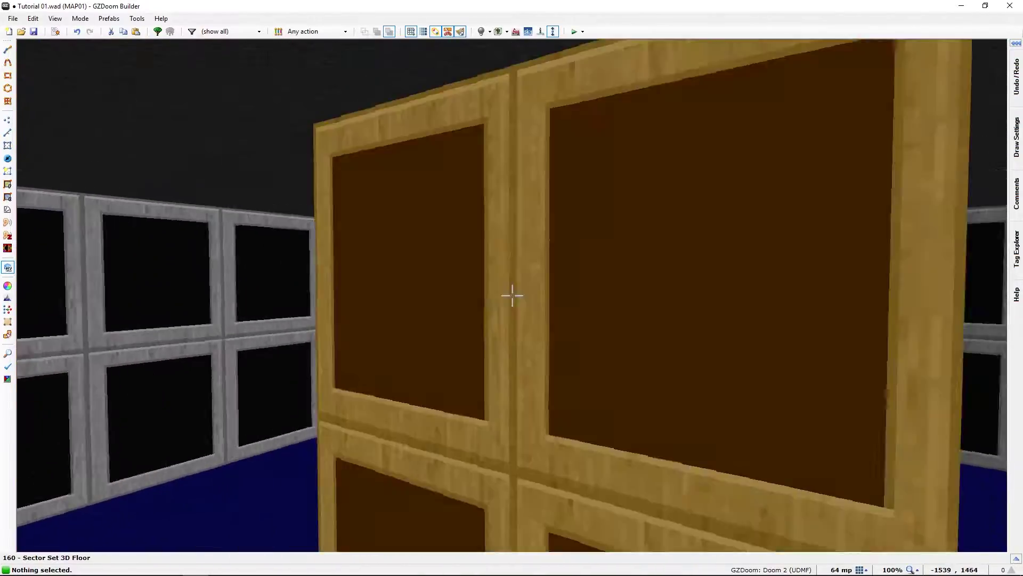
key(d)
key(f)
key(s)
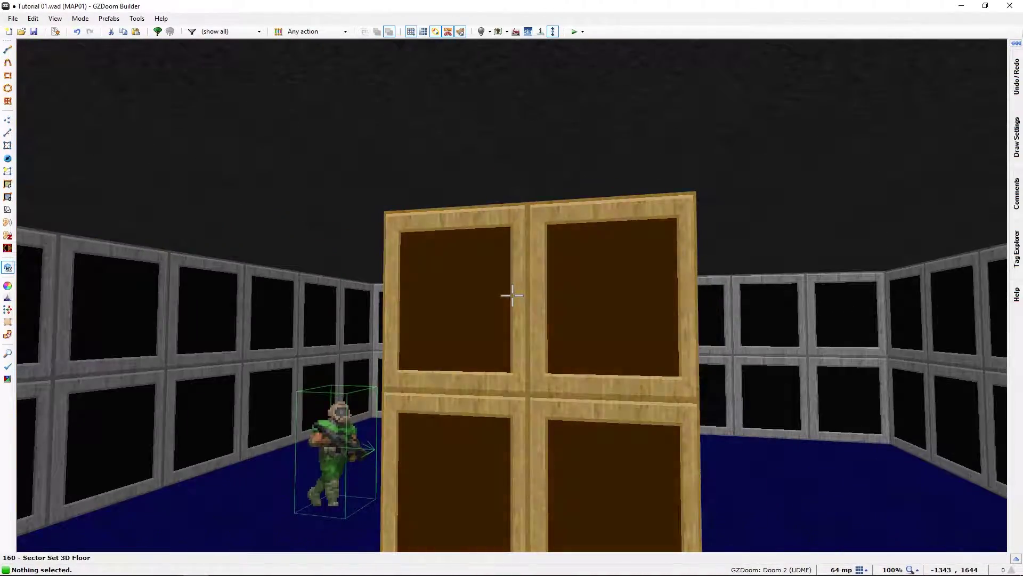
key(f)
key(e)
key(s)
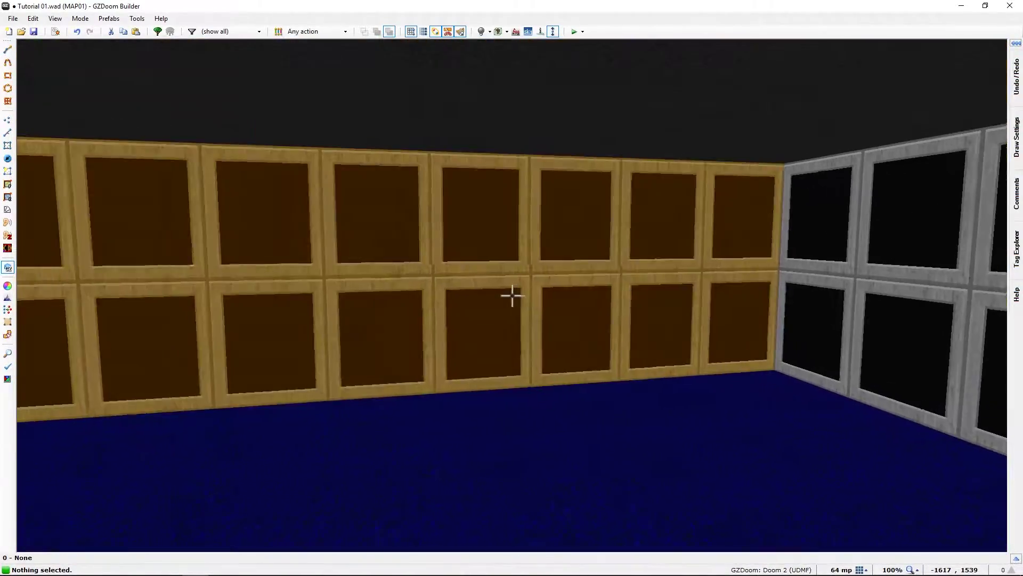
key(e)
key(d)
key(s)
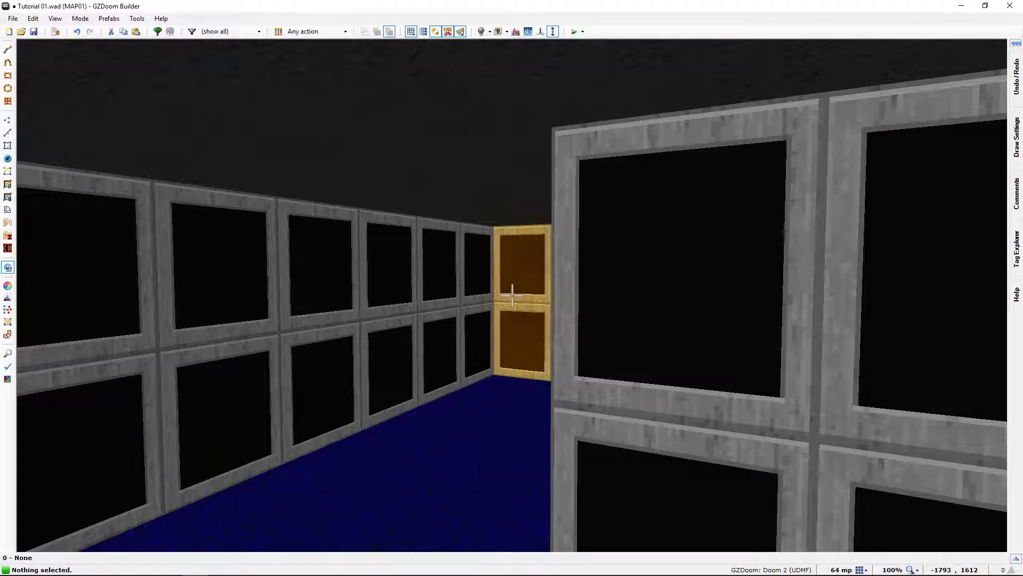
key(q)
key(q)
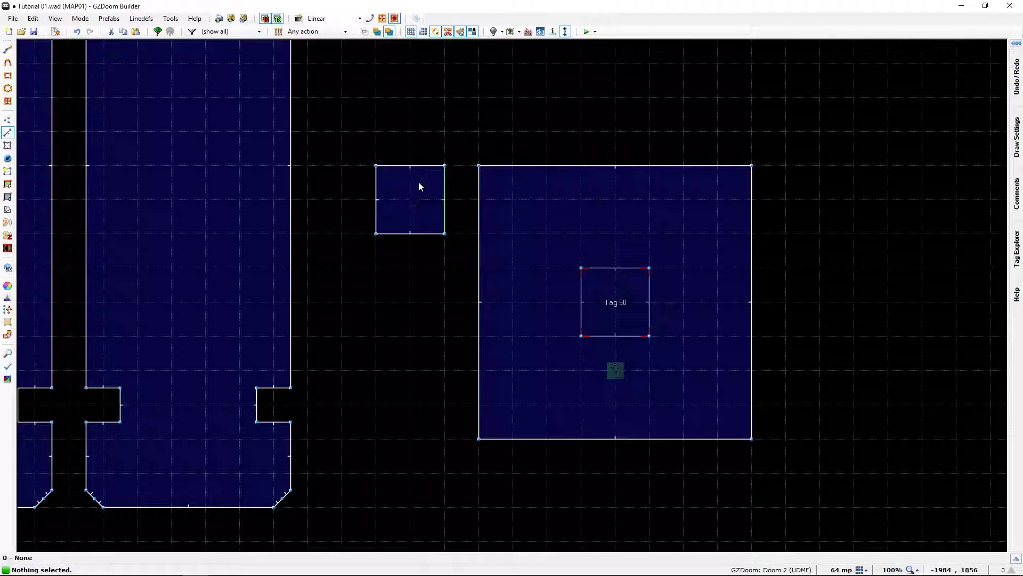
Raise the control sector's floor to a height of 56 in Visual Mode and check the block's underside in the room.
key(q)
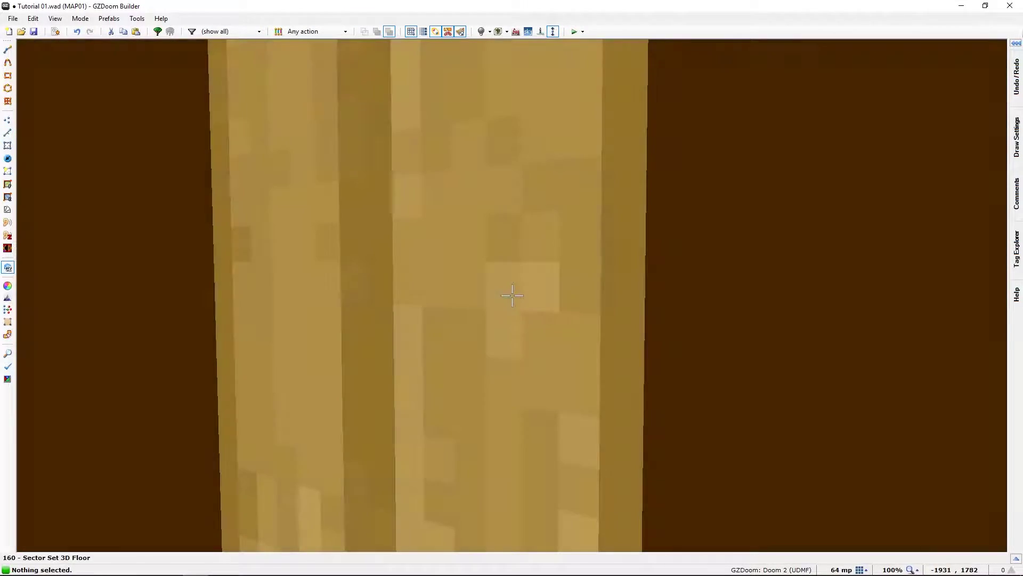
key(s)
key(e)
key(d)
key(f)
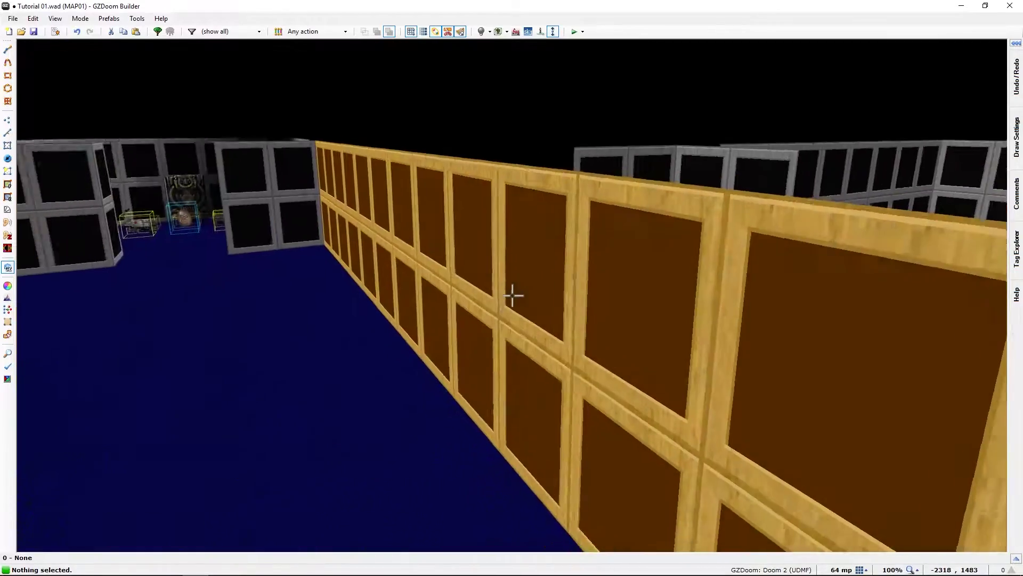
key(e)
key(w)
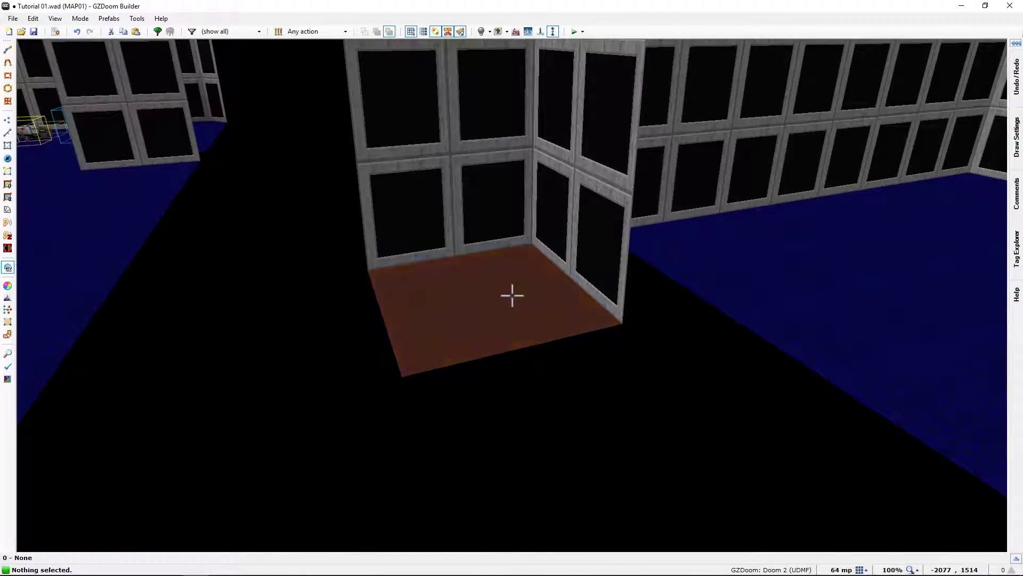
click(512, 295)
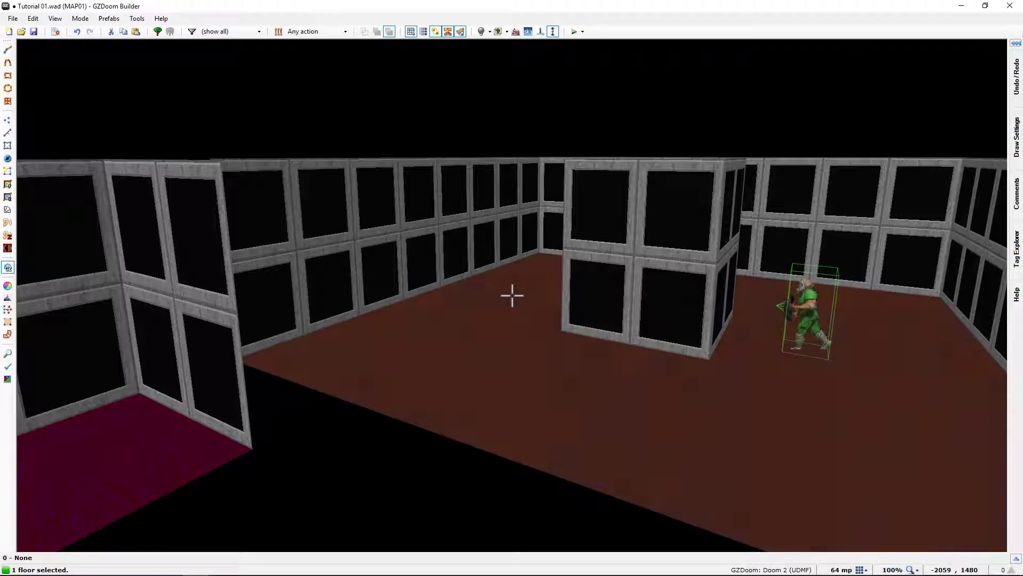
scroll(512, 295, up, 3)
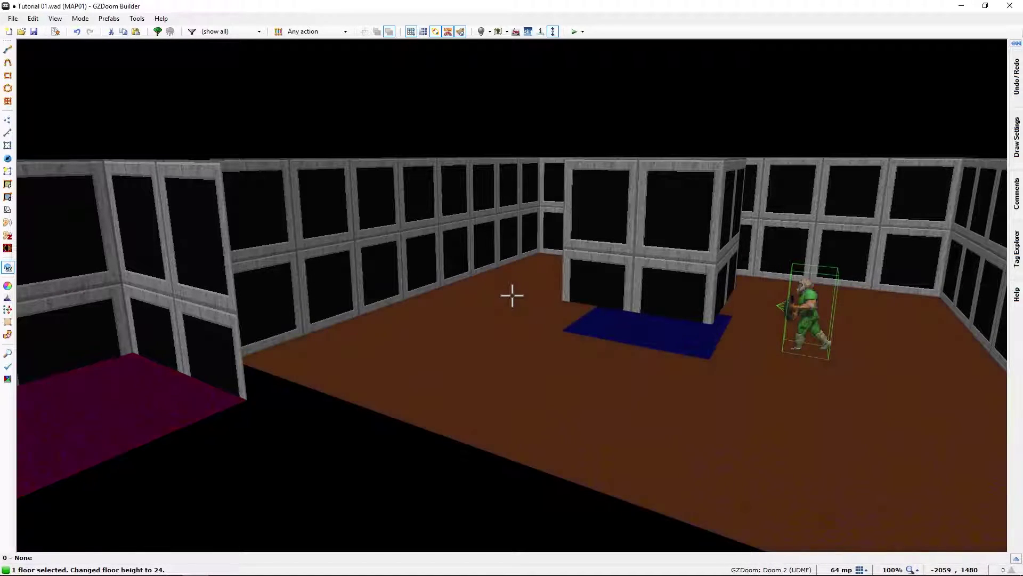
scroll(512, 295, up, 4)
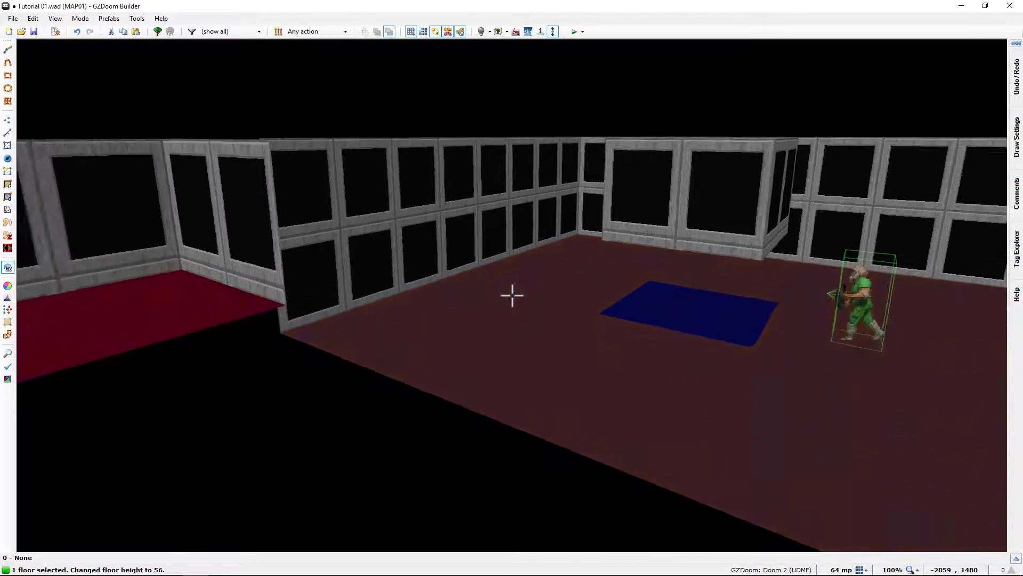
key(w)
key(w)
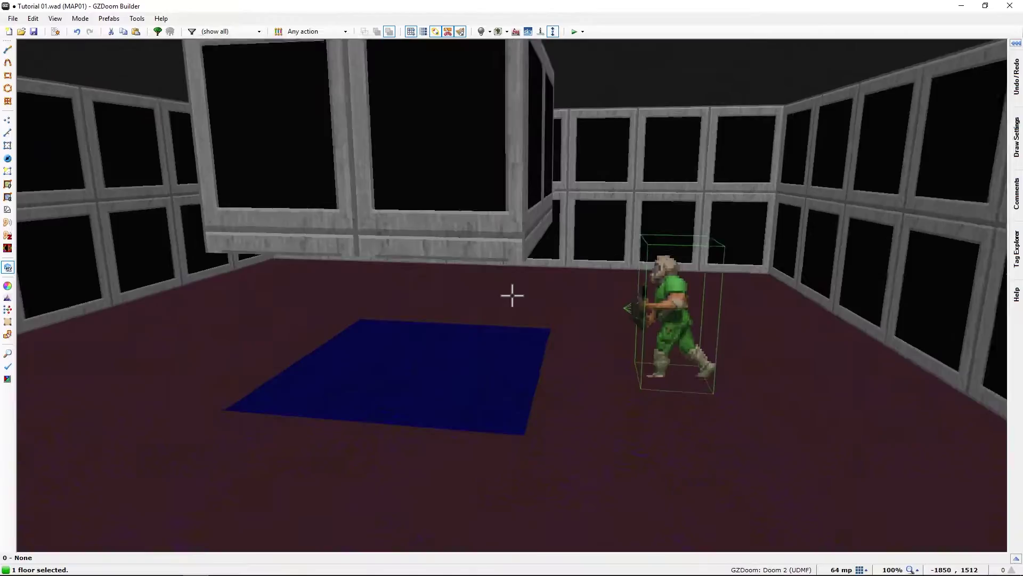
key(d)
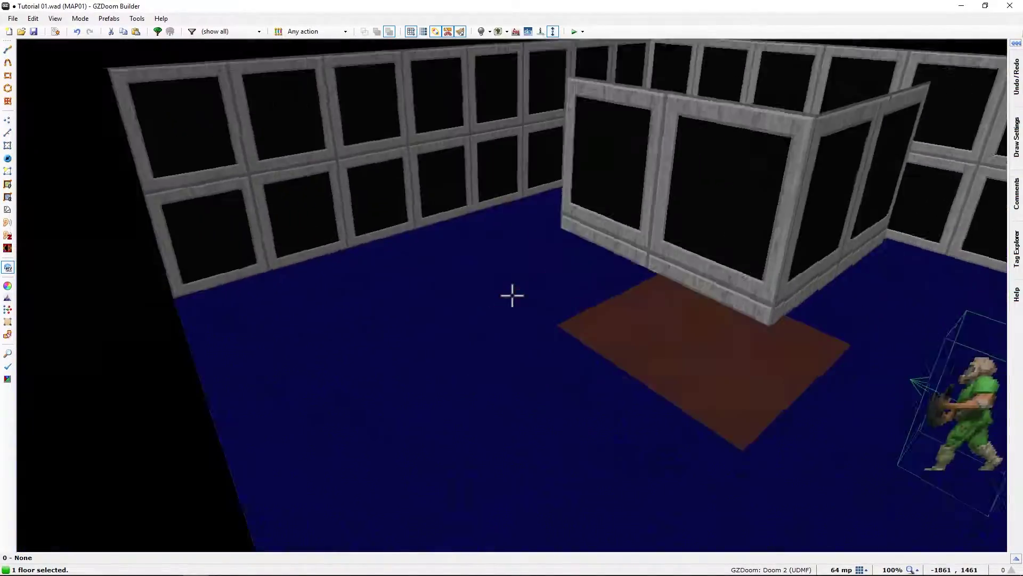
Deselect the control sector's floor and lower its ceiling to a height of 72, viewing the block in the room.
key(s)
key(e)
key(w)
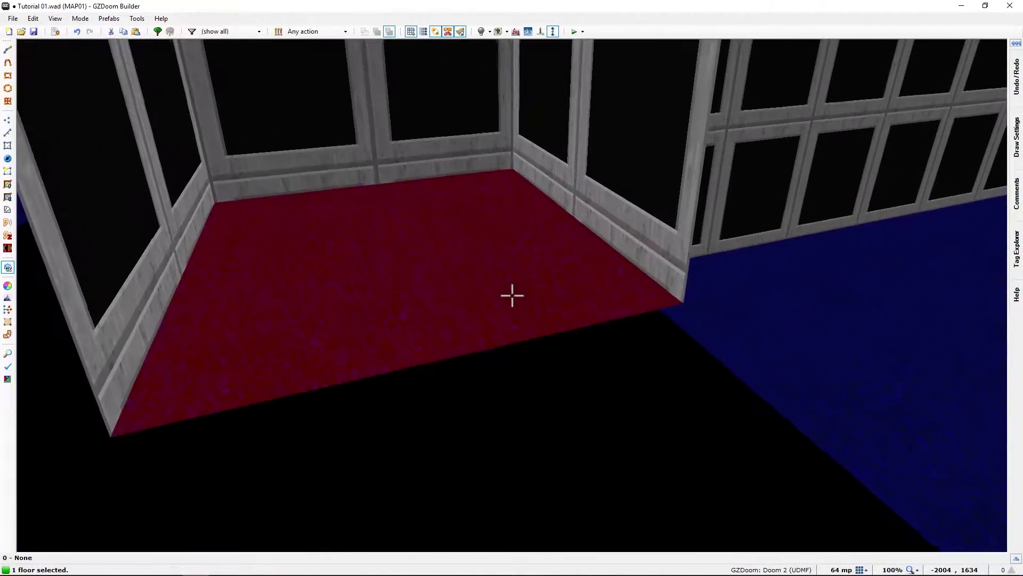
click(512, 295)
key(w)
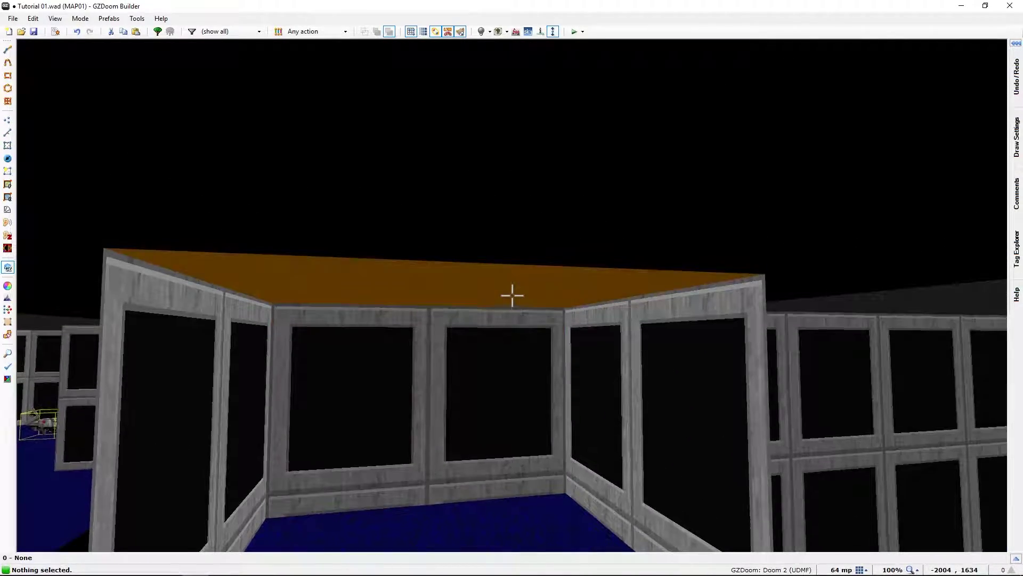
click(513, 295)
key(w)
scroll(512, 295, down, 3)
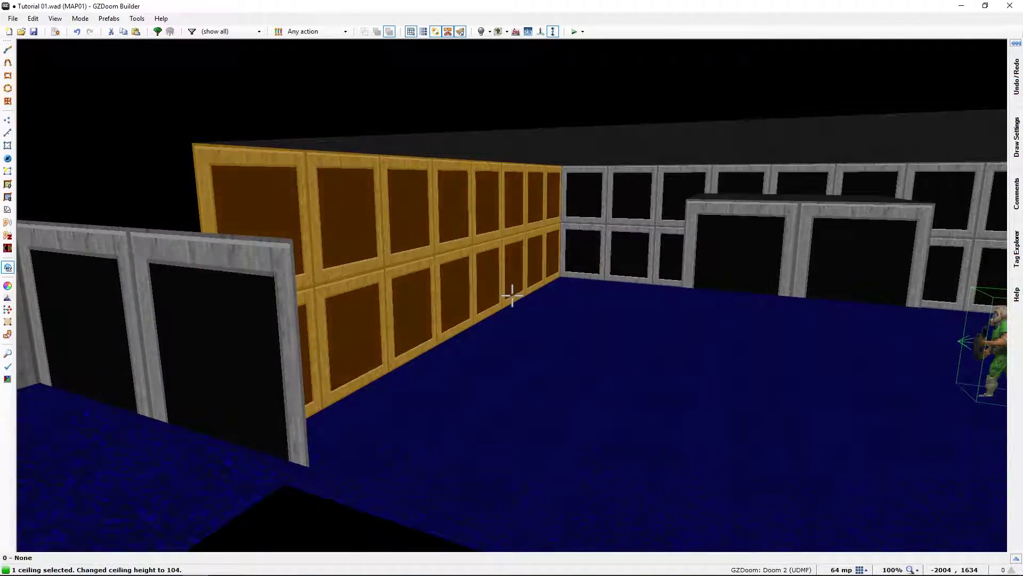
key(d)
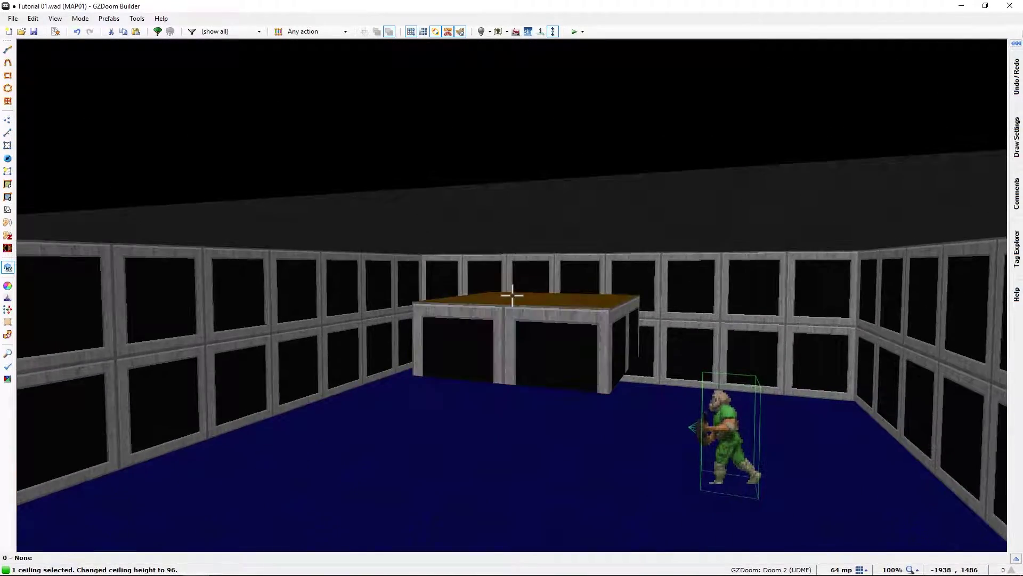
key(w)
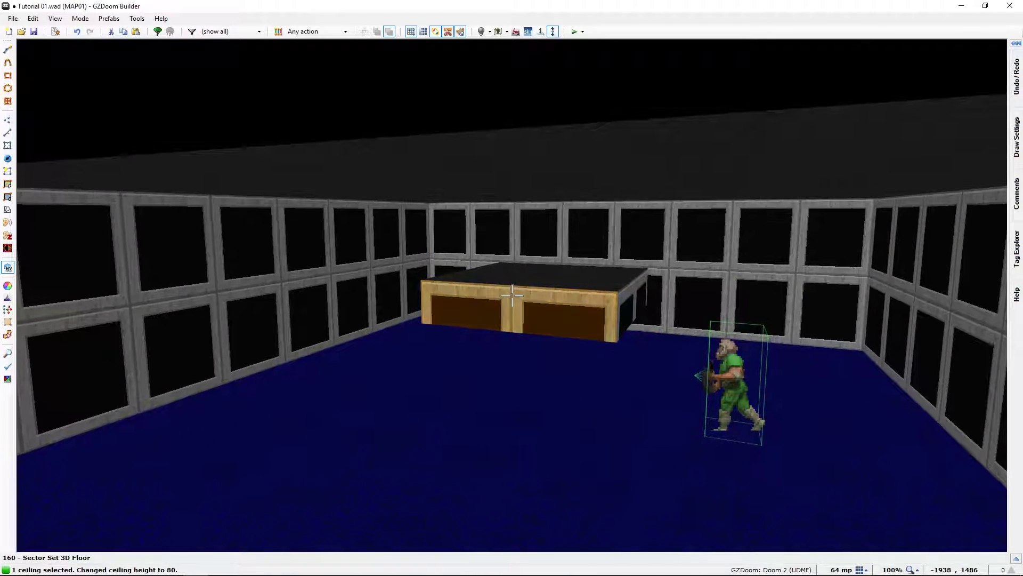
key(e)
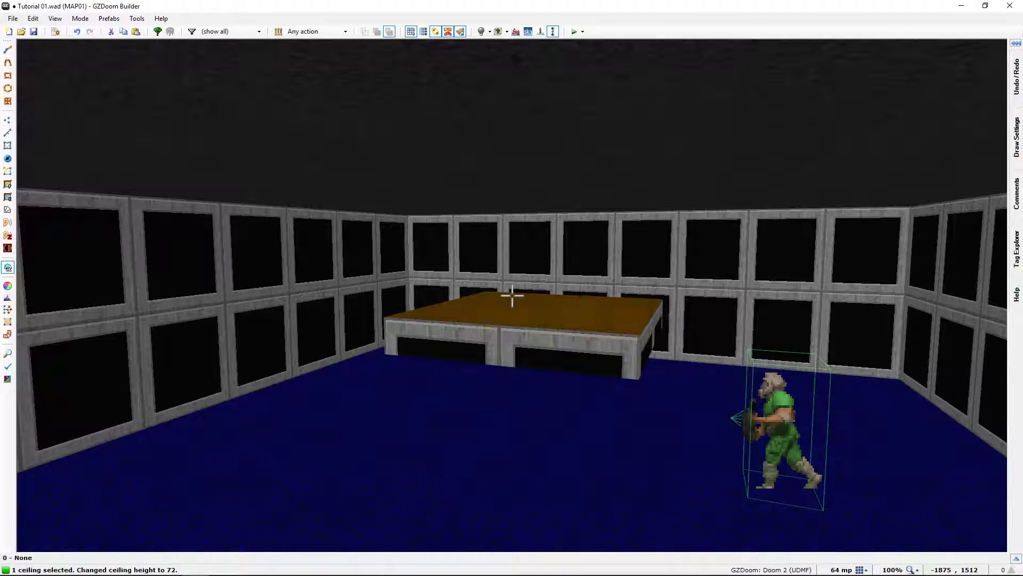
Lower the control sector's ceiling to a height of 56 and view the block in the room.
key(s)
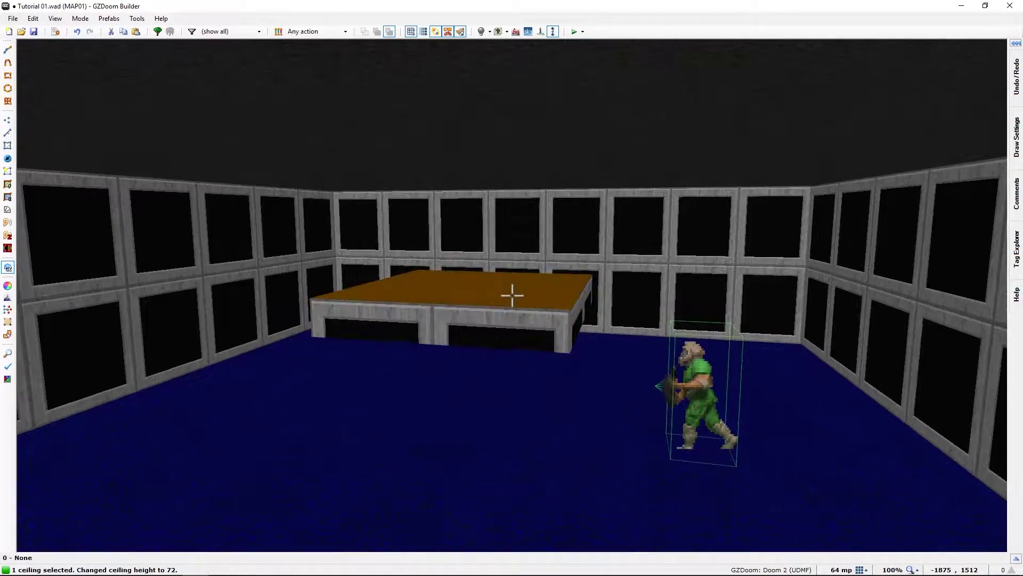
key(w)
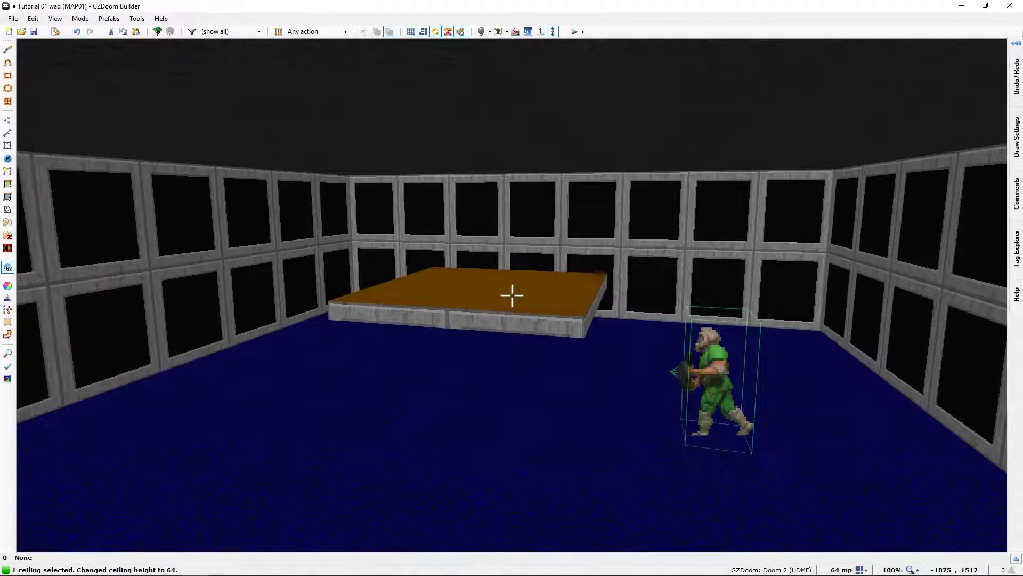
key(e)
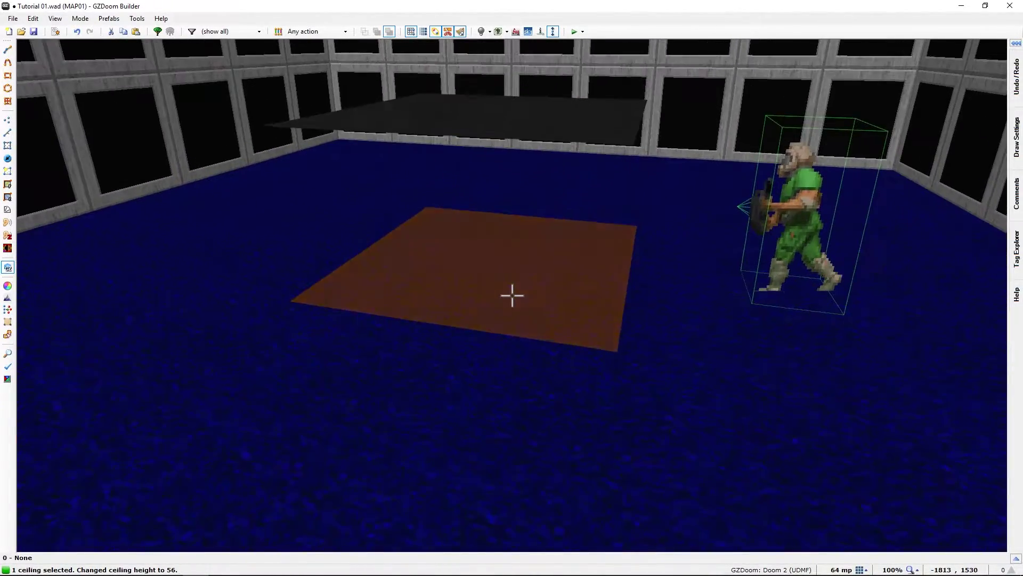
key(d)
key(d)
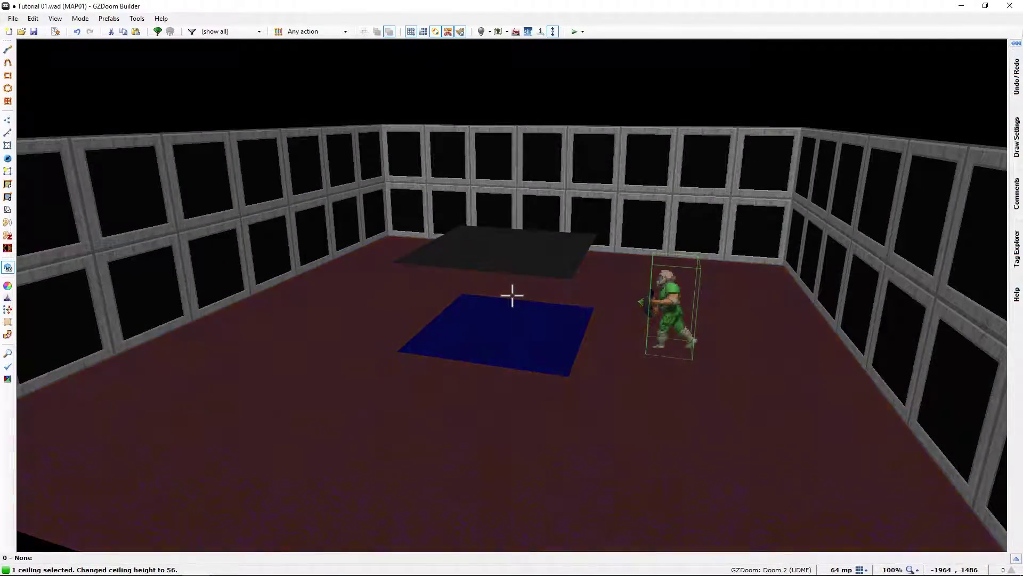
key(w)
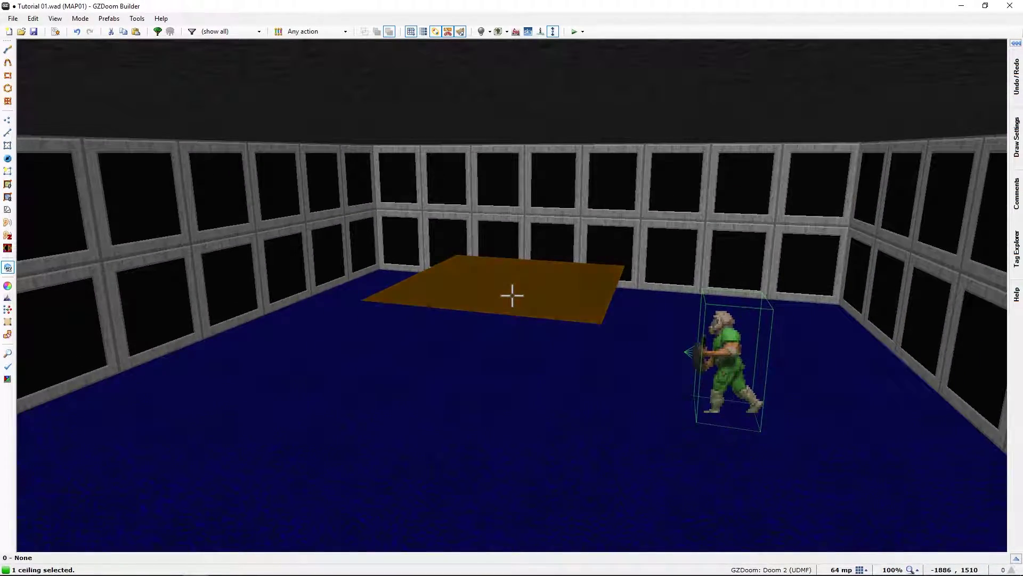
key(s)
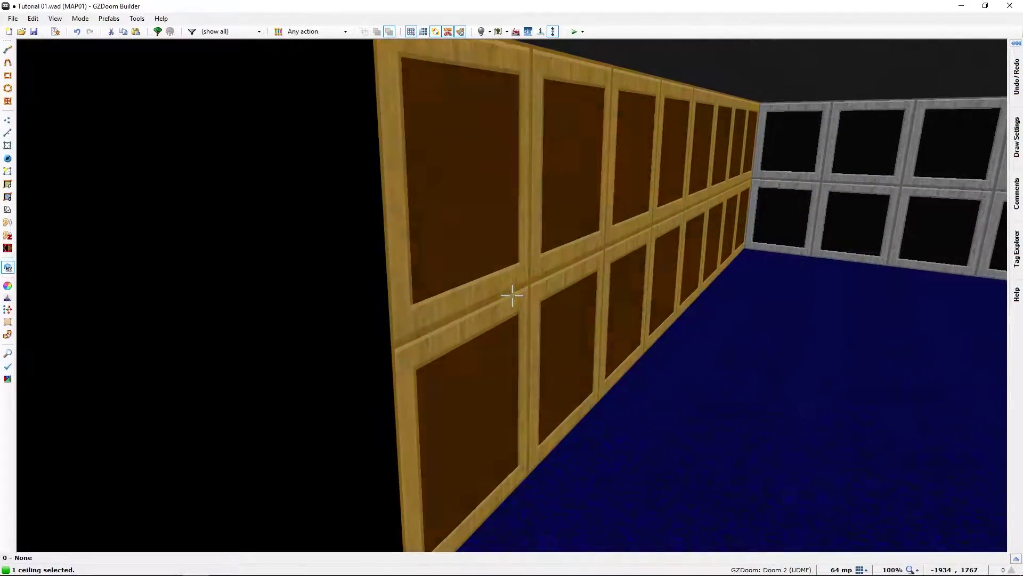
Raise the control sector's ceiling to 72, trying 64 in between, while watching the block in the room.
mouse_move(512, 296)
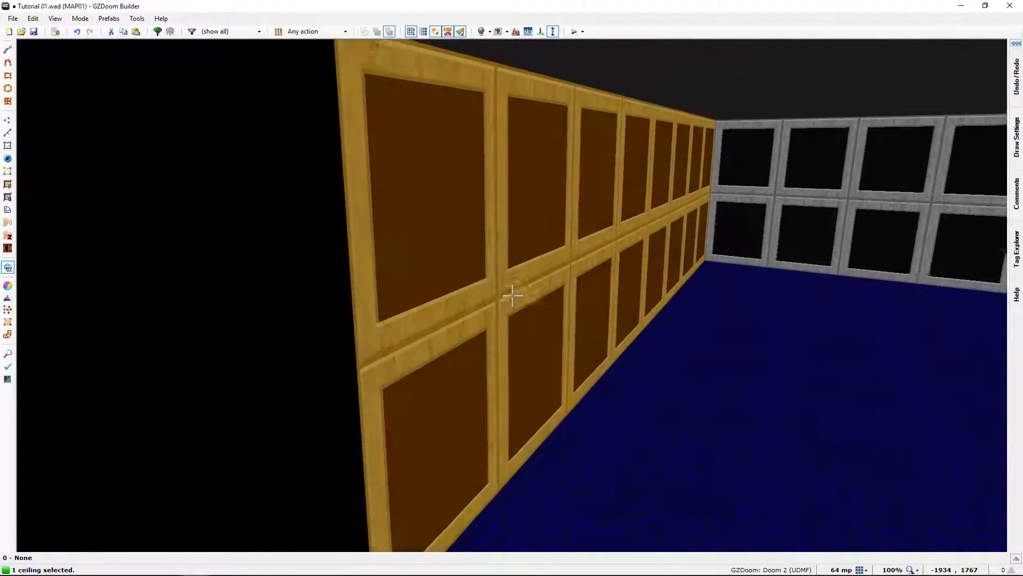
key(f)
key(e)
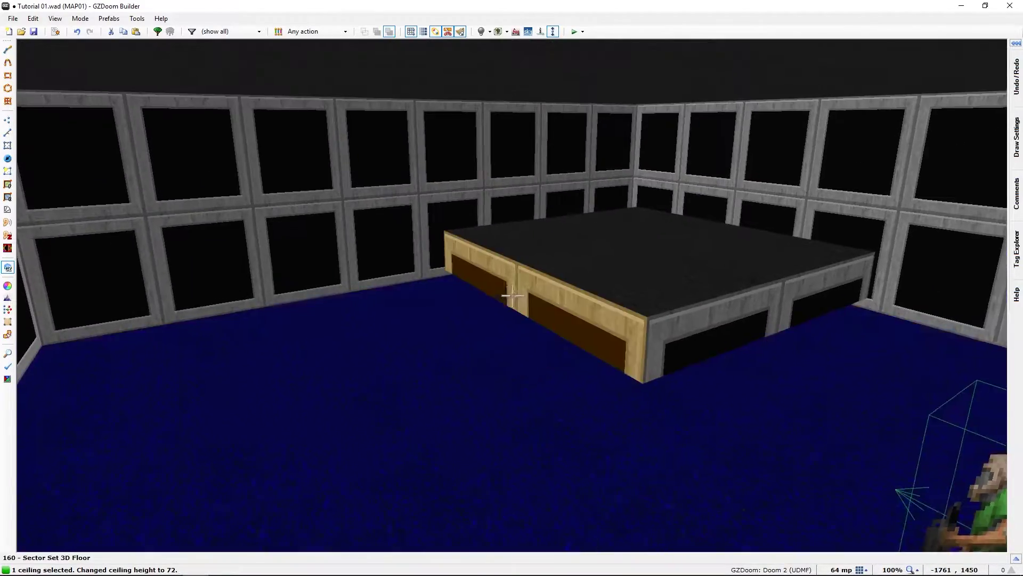
scroll(512, 296, down, 2)
scroll(511, 295, up, 2)
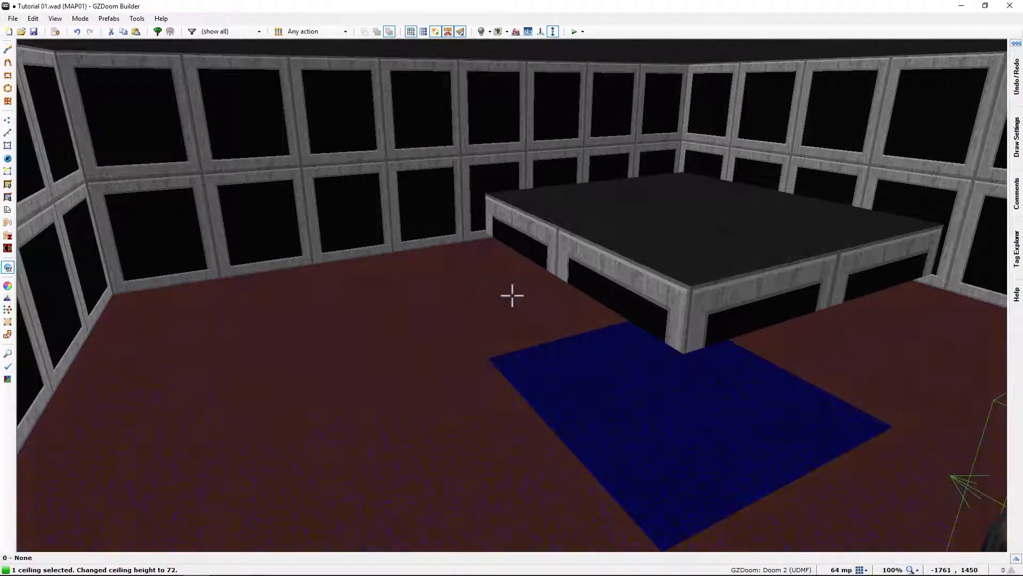
scroll(512, 296, down, 1)
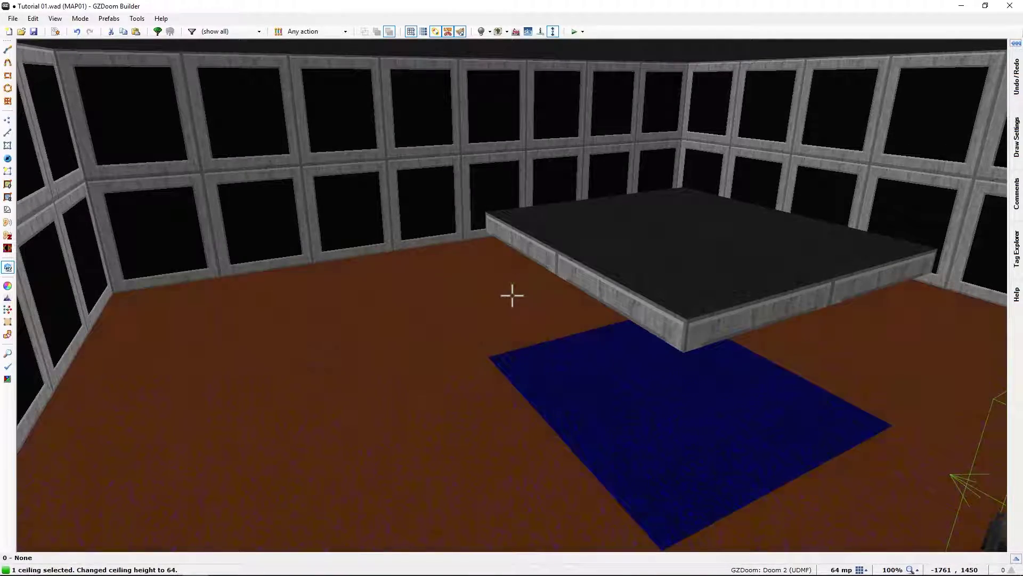
scroll(512, 295, up, 1)
Deselect the control sector's ceiling and look over its ceiling and floor surfaces.
key(d)
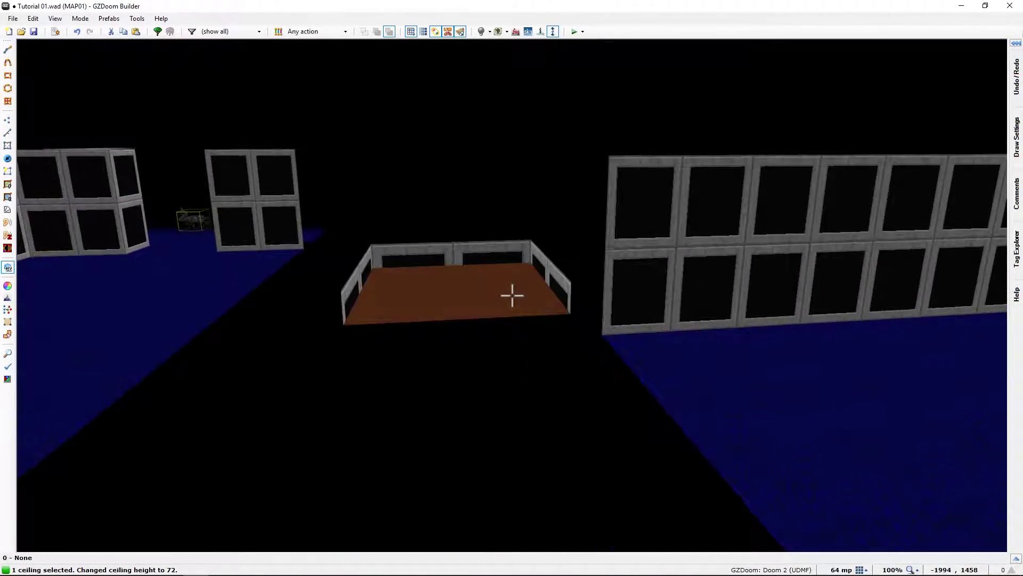
key(e)
key(w)
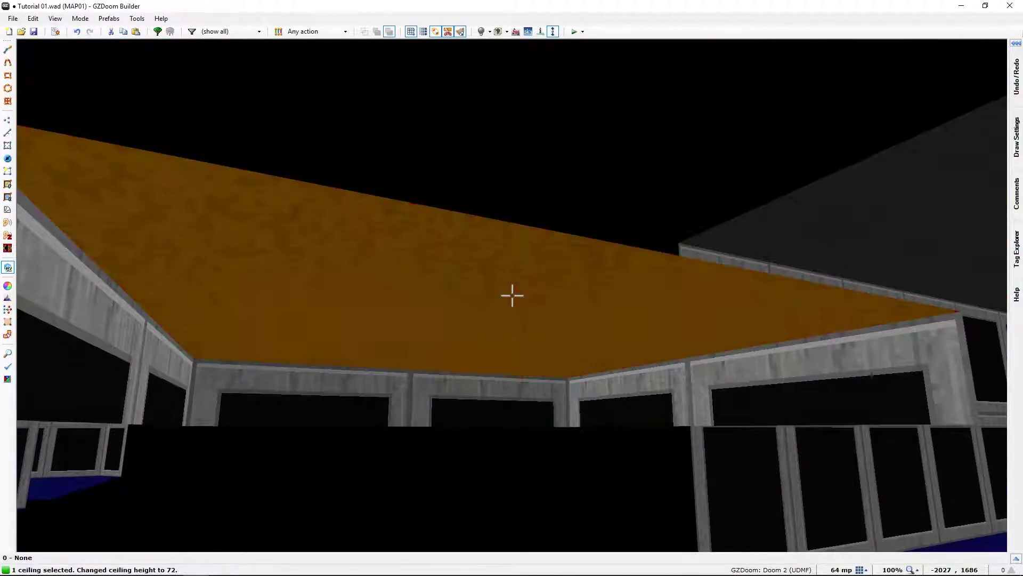
click(512, 295)
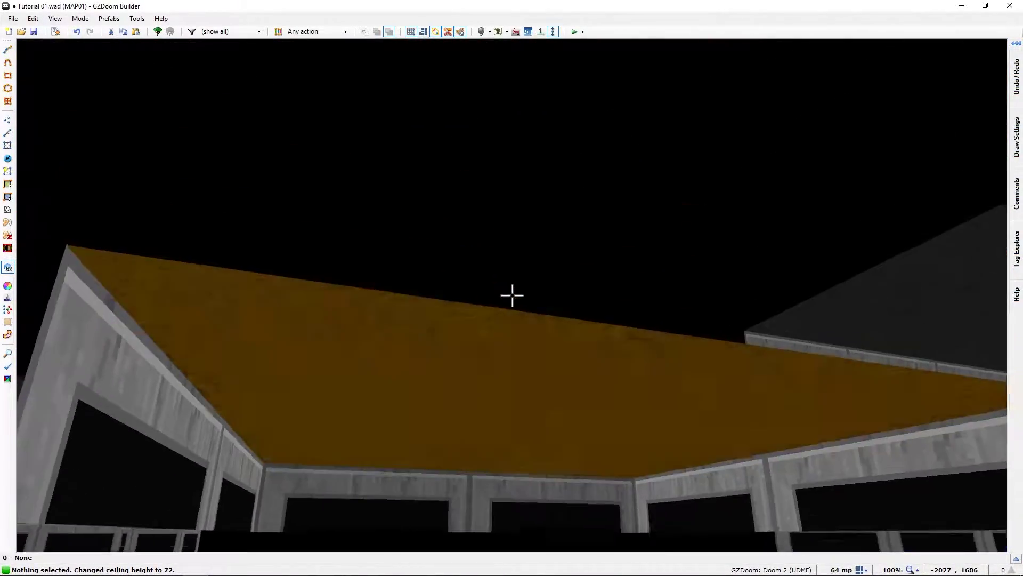
key(e)
key(d)
key(s)
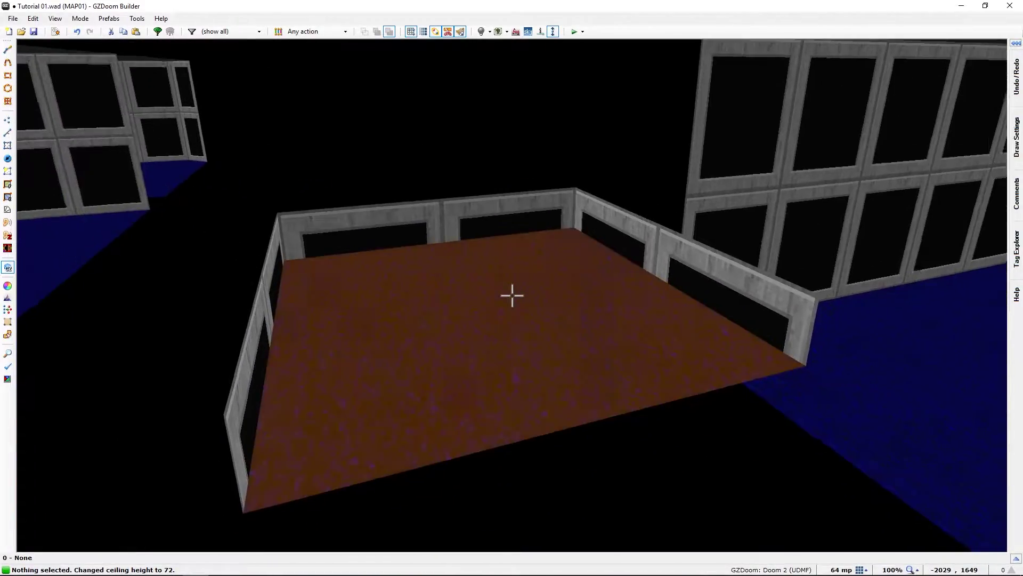
Inspect the block in the room and check the front-side textures of one of its sides, leaving the linedef properties unchanged.
key(f)
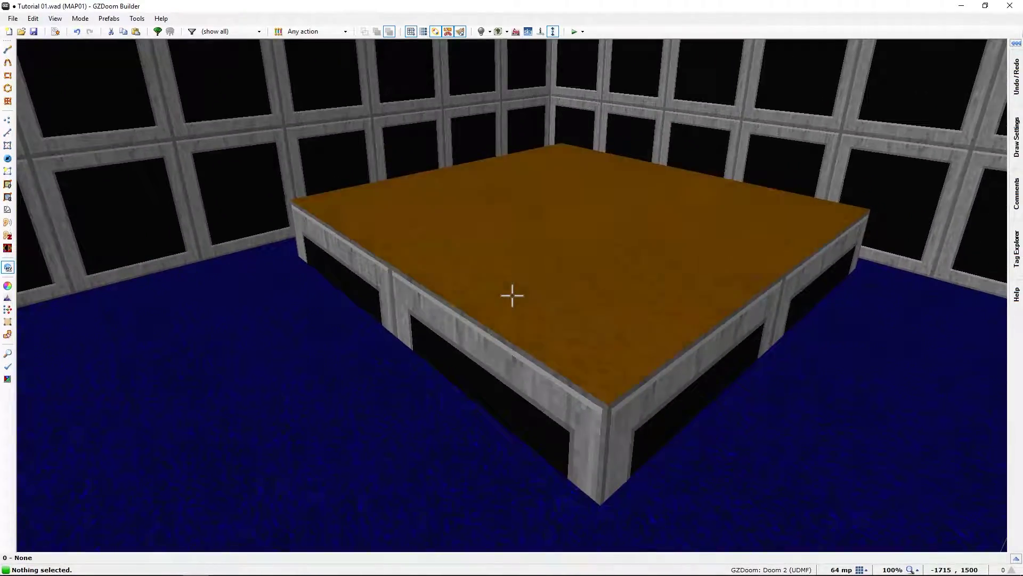
key(d)
key(f)
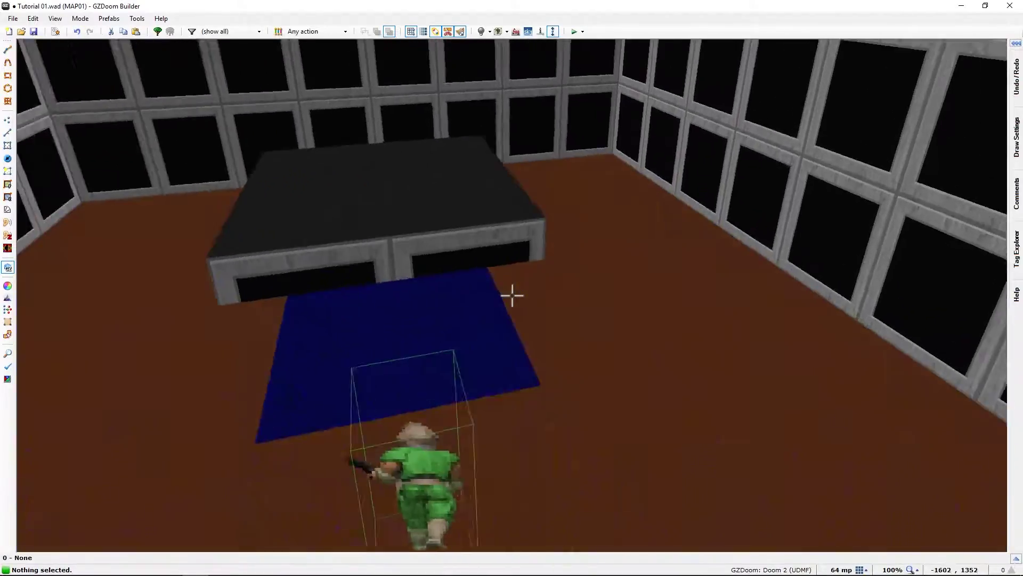
key(w)
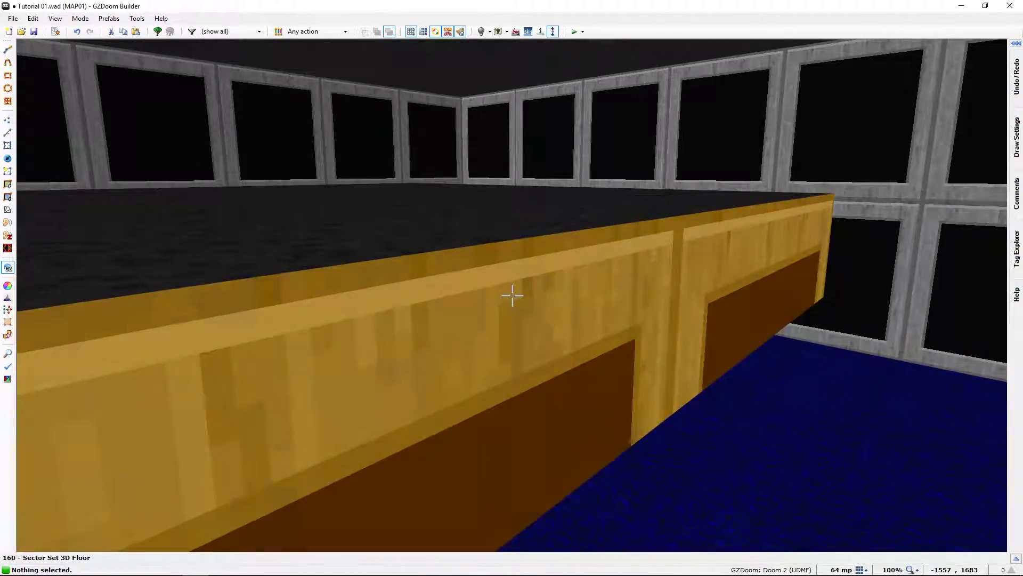
key(s)
right_click(512, 295)
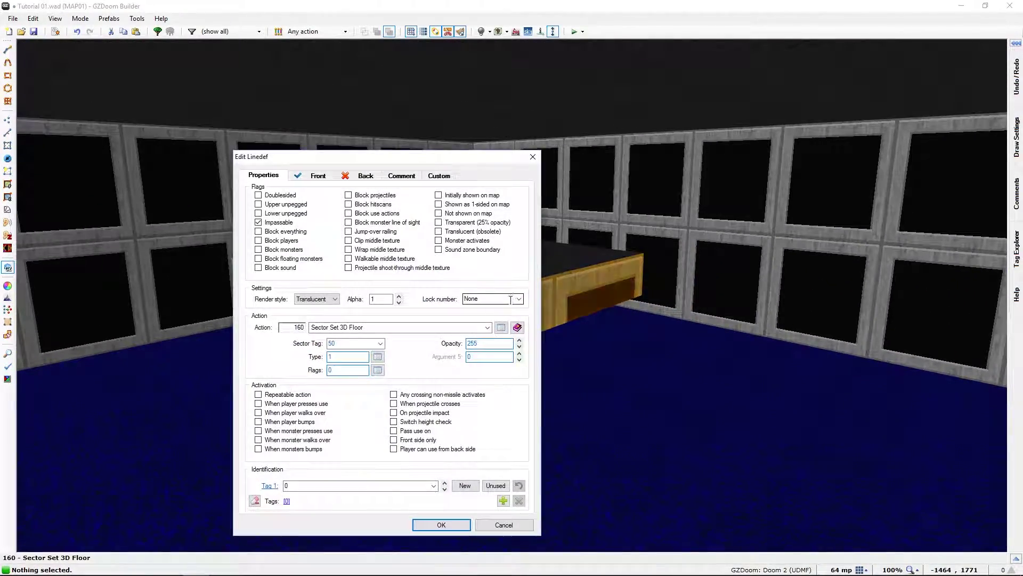
click(318, 175)
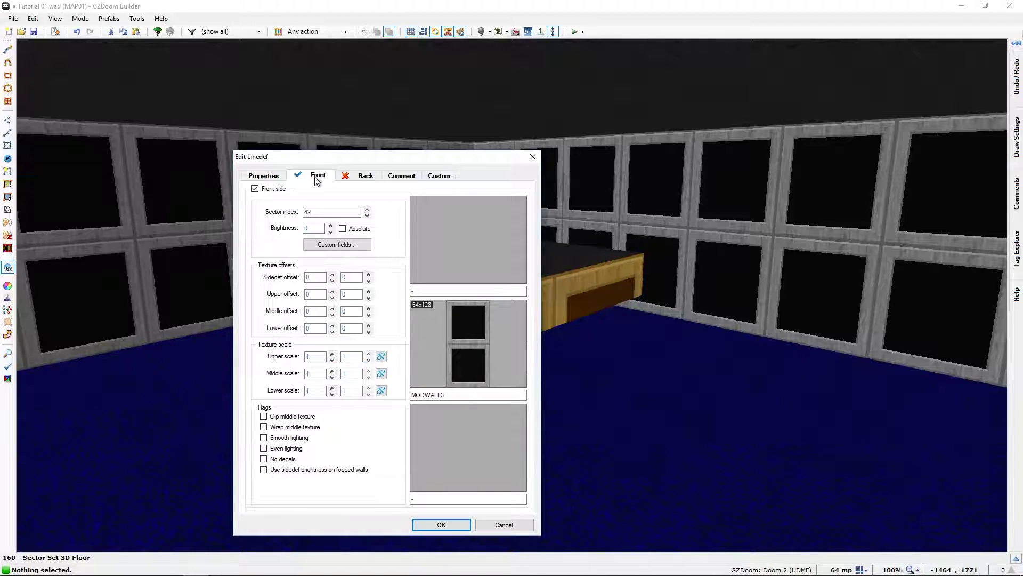
key(Escape)
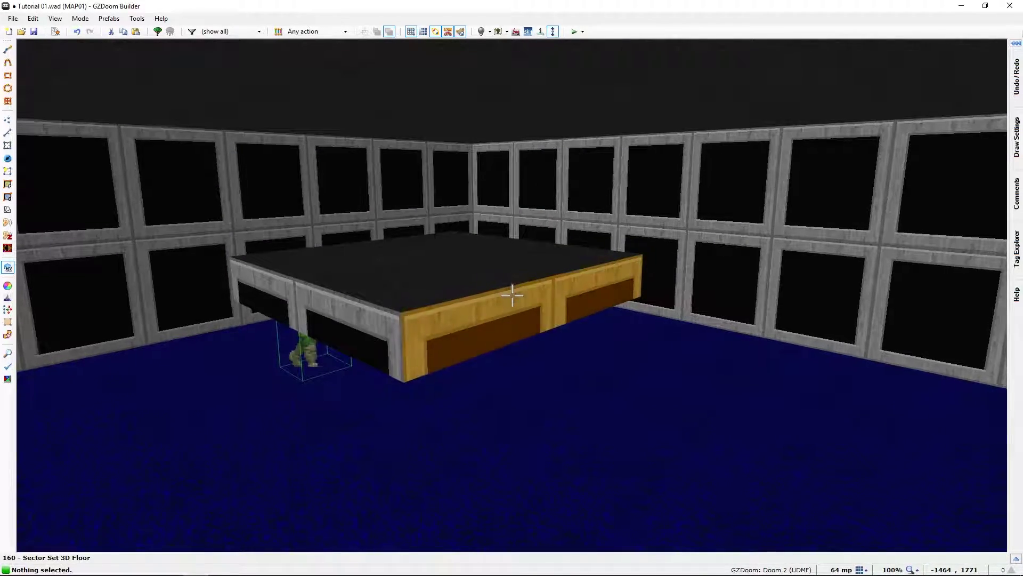
Select all four inner walls of the control sector in Visual Mode.
key(w)
key(w)
key(e)
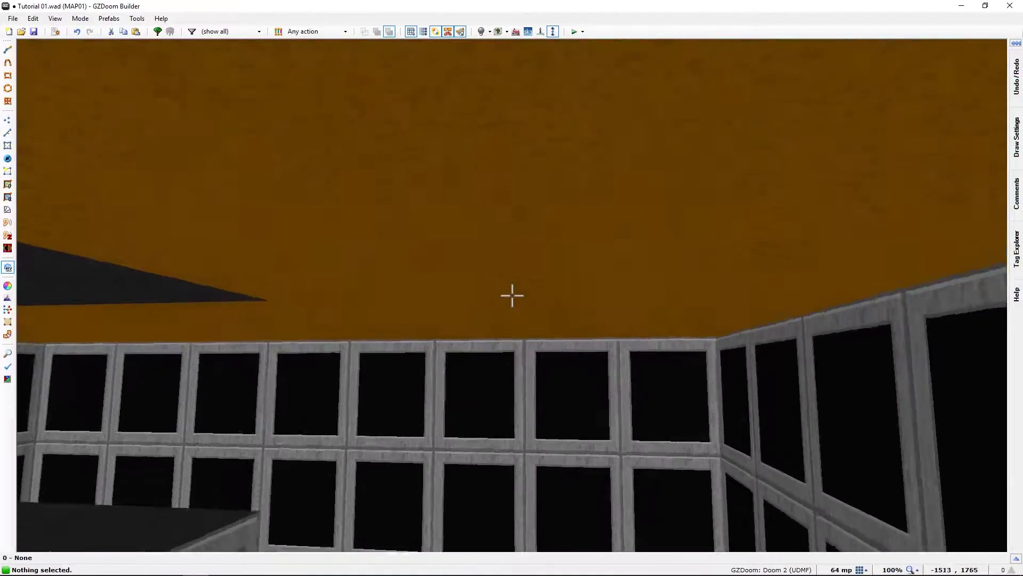
key(e)
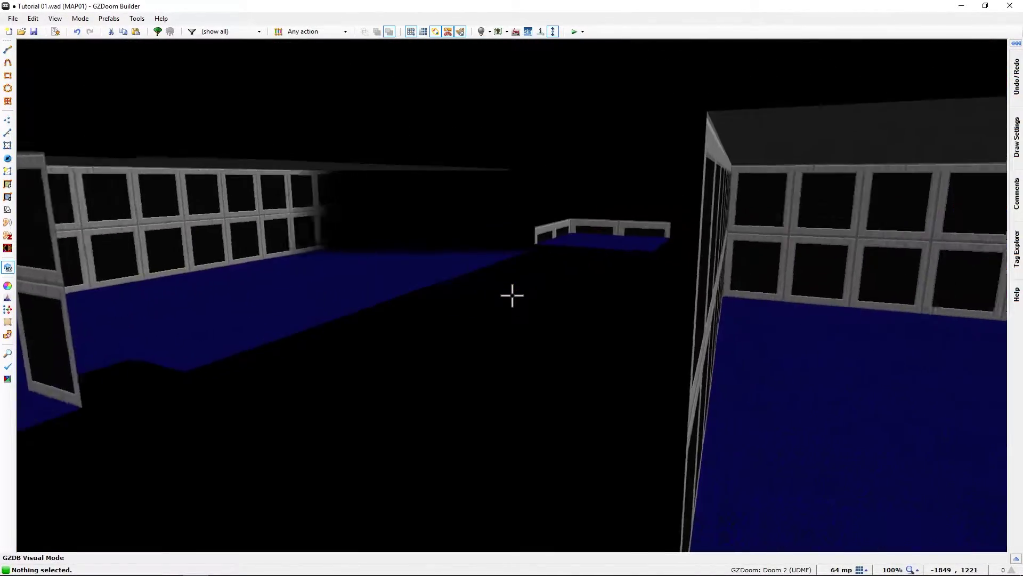
key(w)
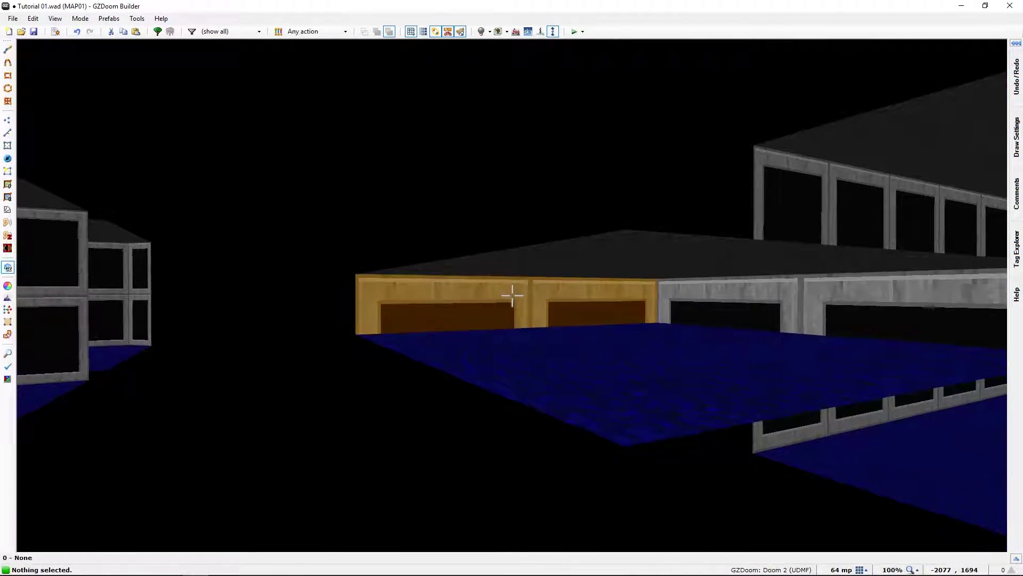
click(512, 296)
key(s)
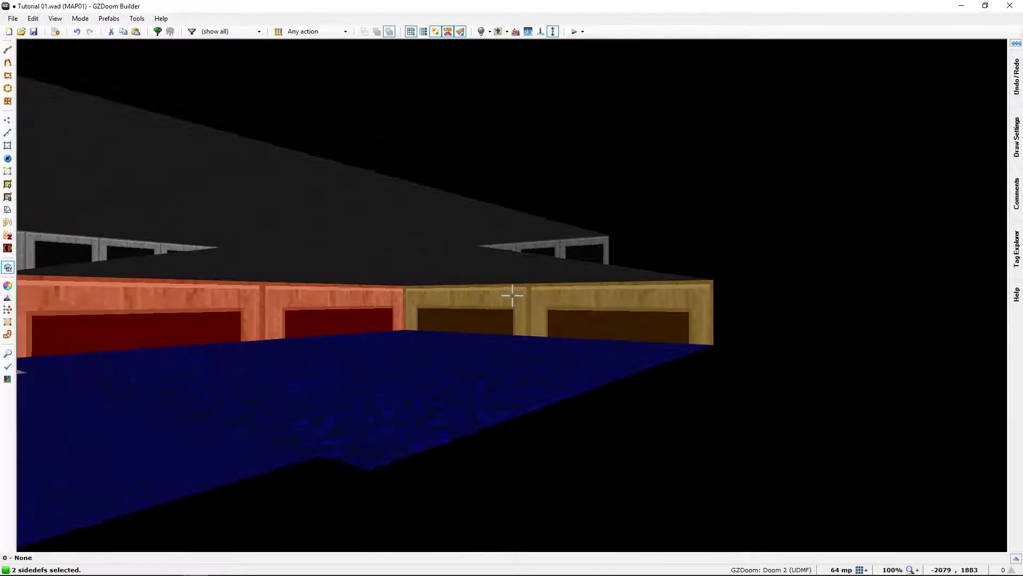
click(512, 295)
key(f)
click(513, 295)
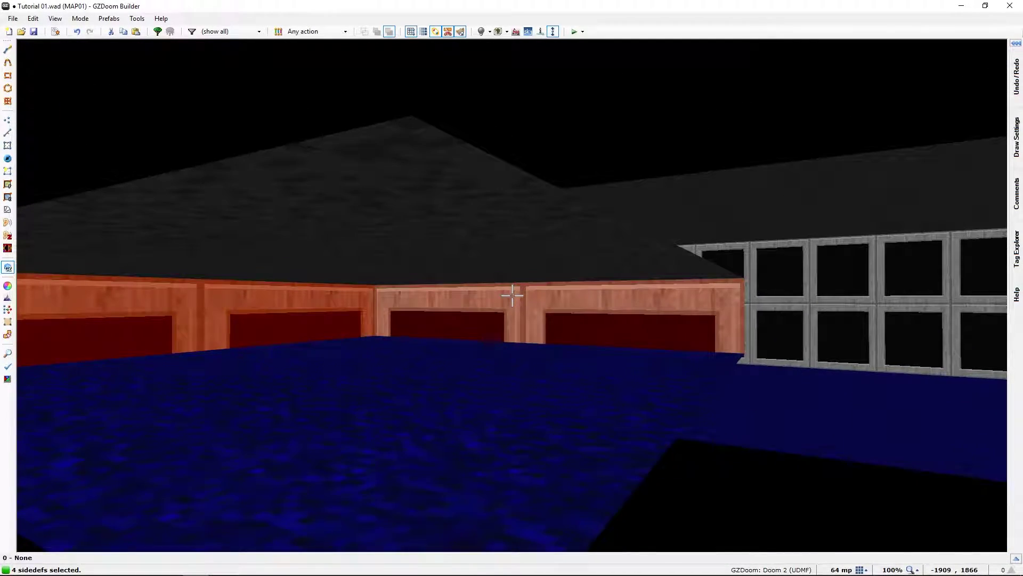
Assign the STEPLAD1 texture from the Steps set as the front middle texture of the four selected walls and clear the selection.
right_click(512, 295)
click(481, 346)
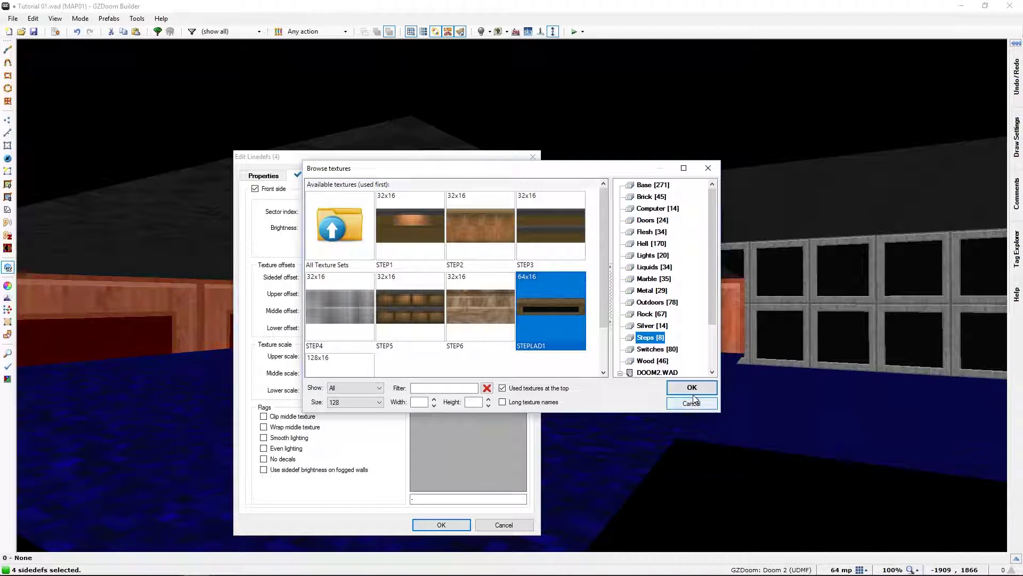
click(693, 390)
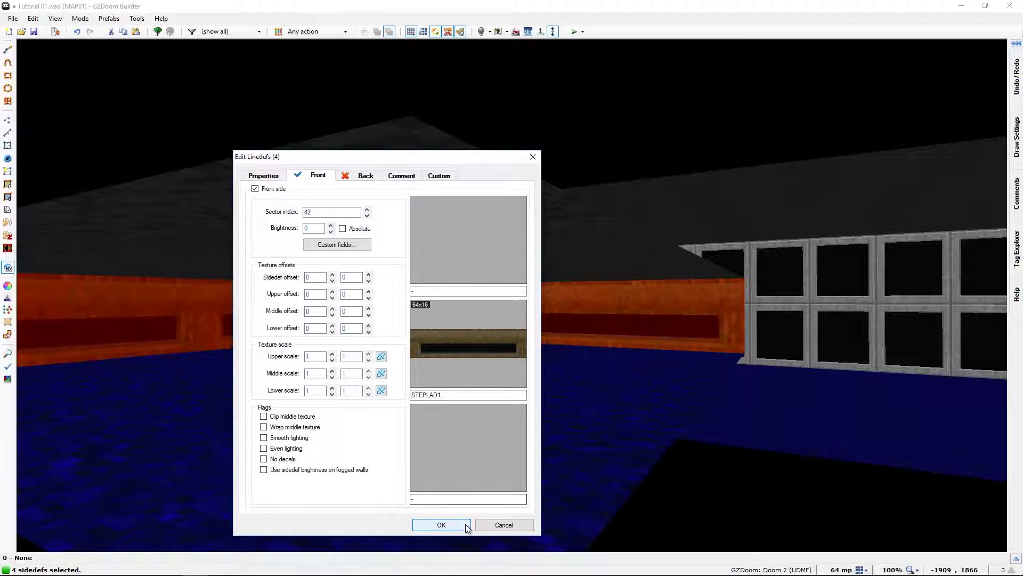
click(441, 525)
key(c)
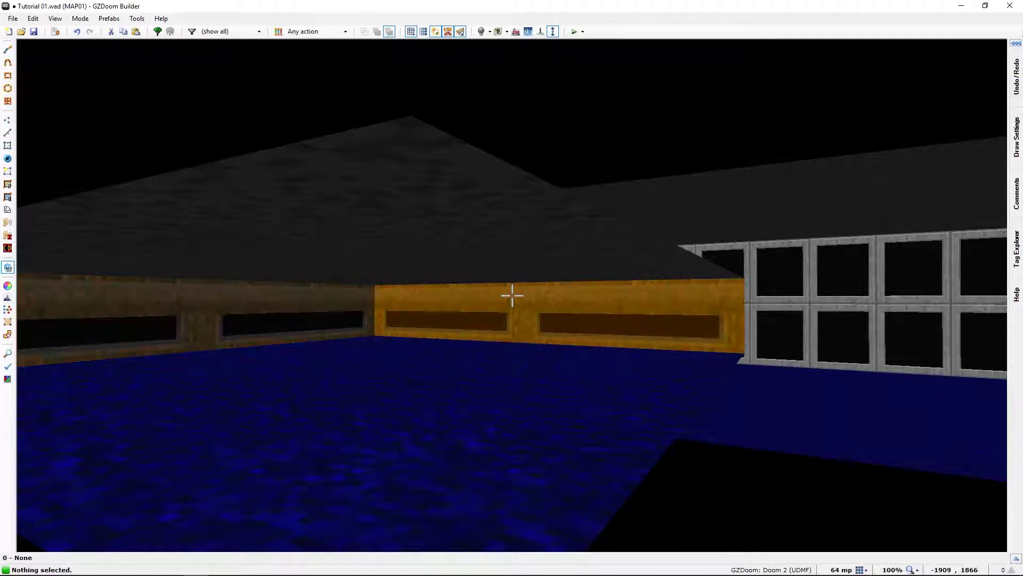
View the block's sides in the room and check the front middle texture in one side's linedef properties.
key(d)
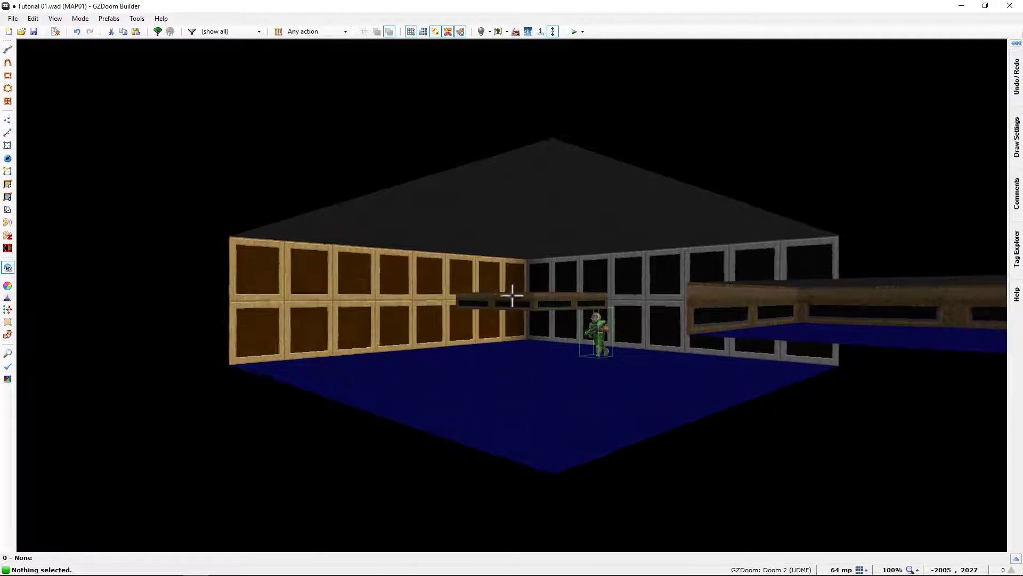
key(e)
key(s)
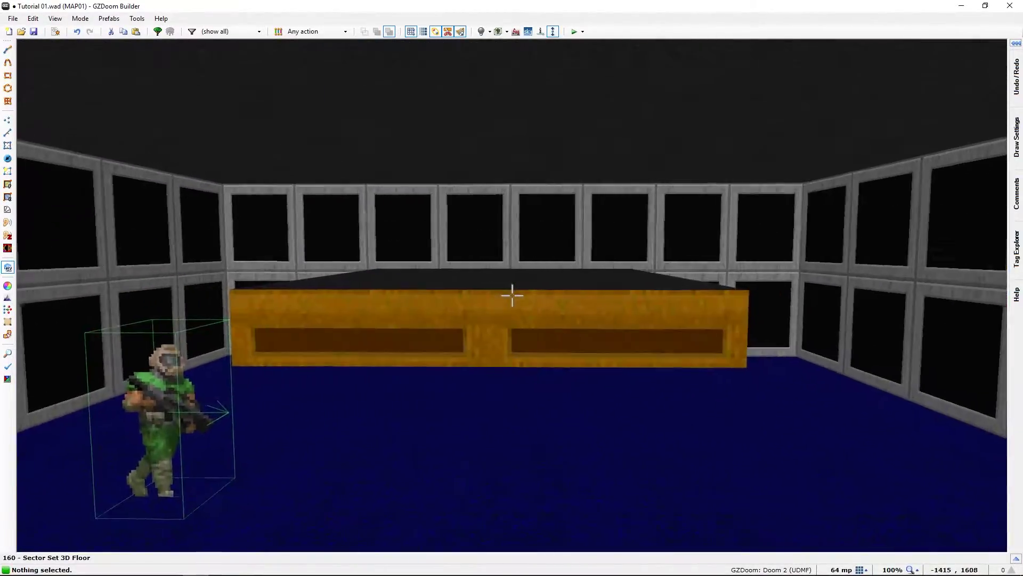
key(s)
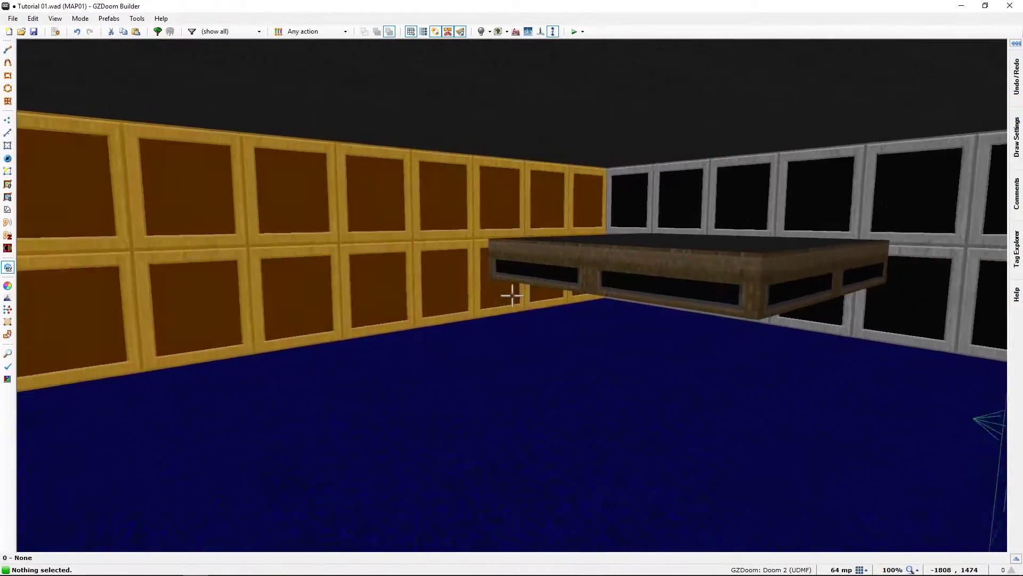
right_click(511, 296)
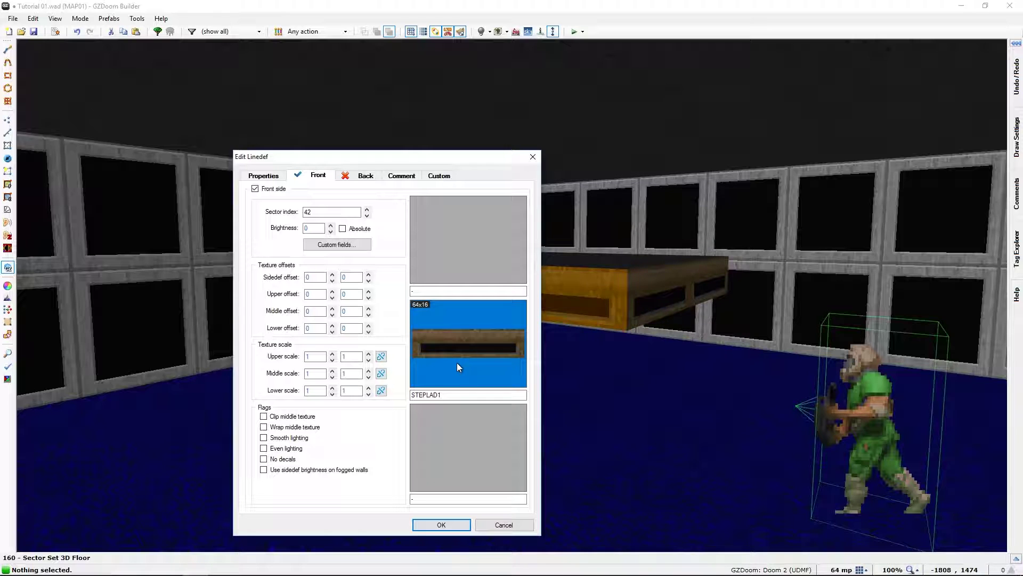
click(417, 527)
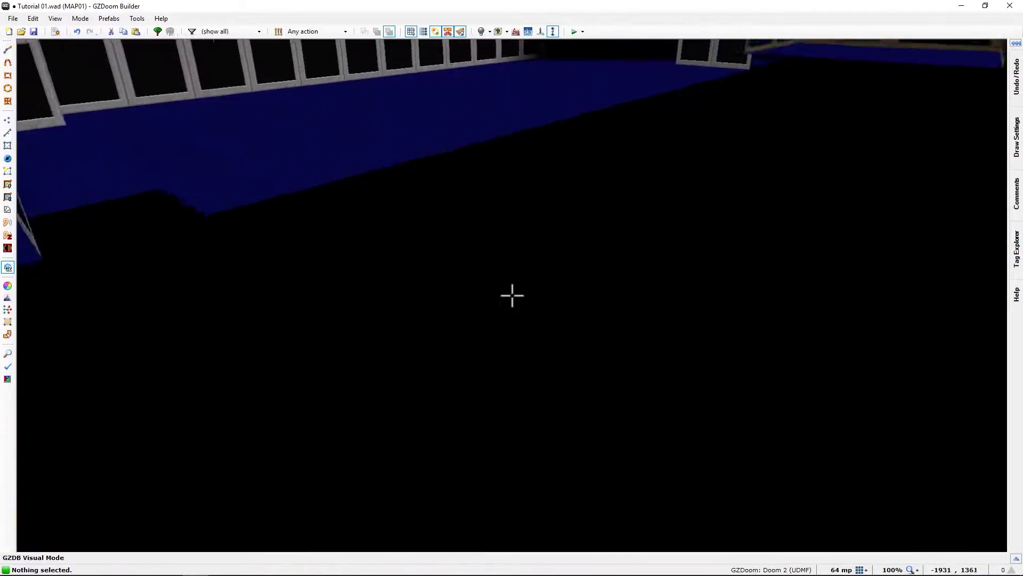
Select both the ceiling and the floor of the control sector in Visual Mode.
key(d)
key(e)
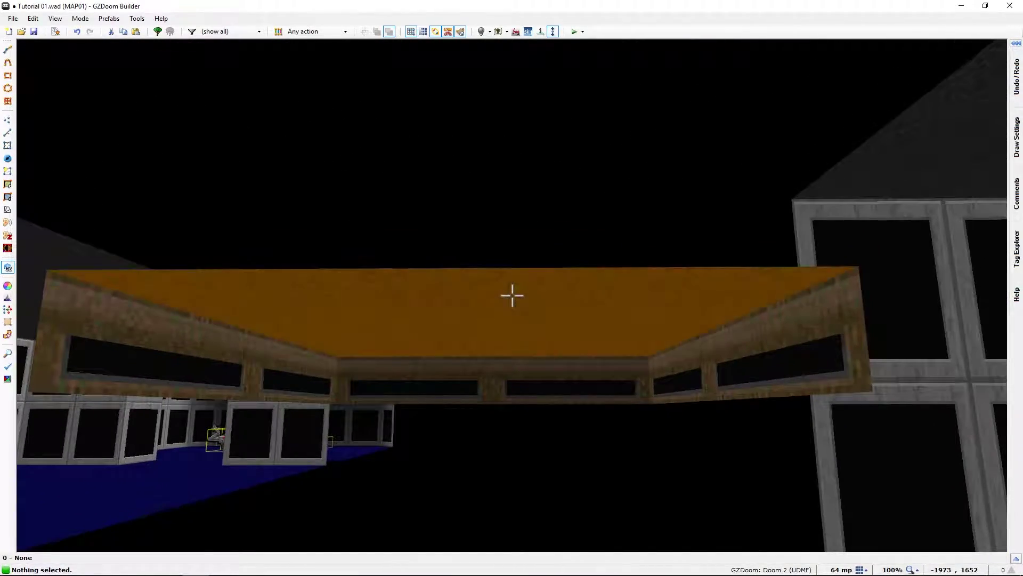
click(512, 295)
key(e)
key(d)
click(512, 295)
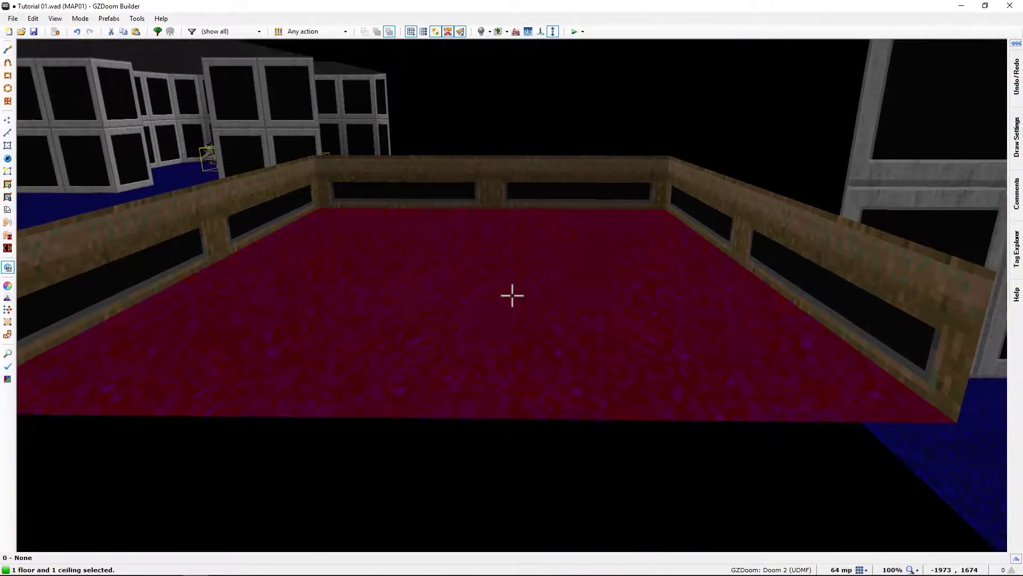
Open the selected control sector's surface properties and choose FLAT5 as its ceiling texture, filtering the flats by FLAT.
right_click(512, 294)
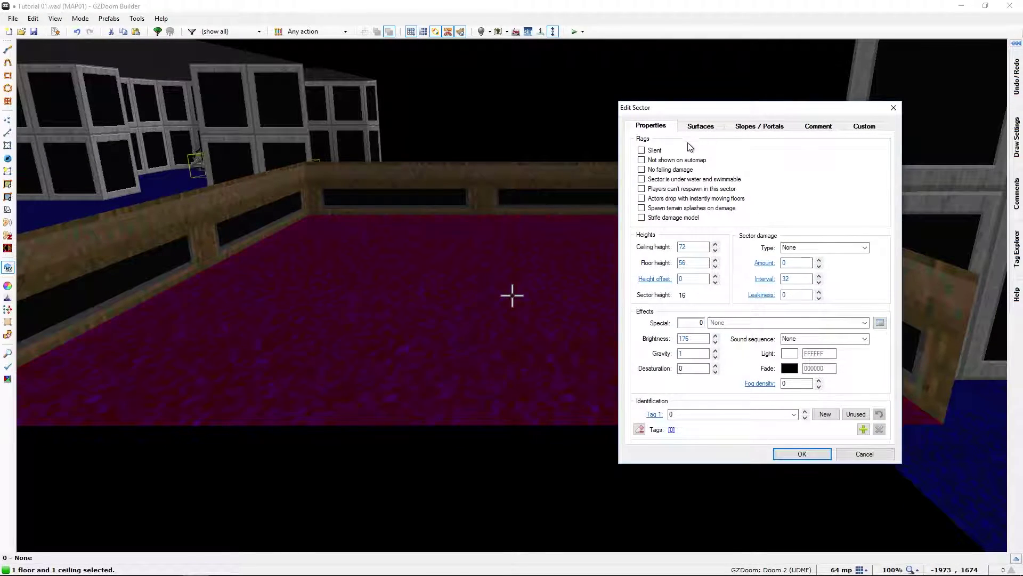
click(699, 128)
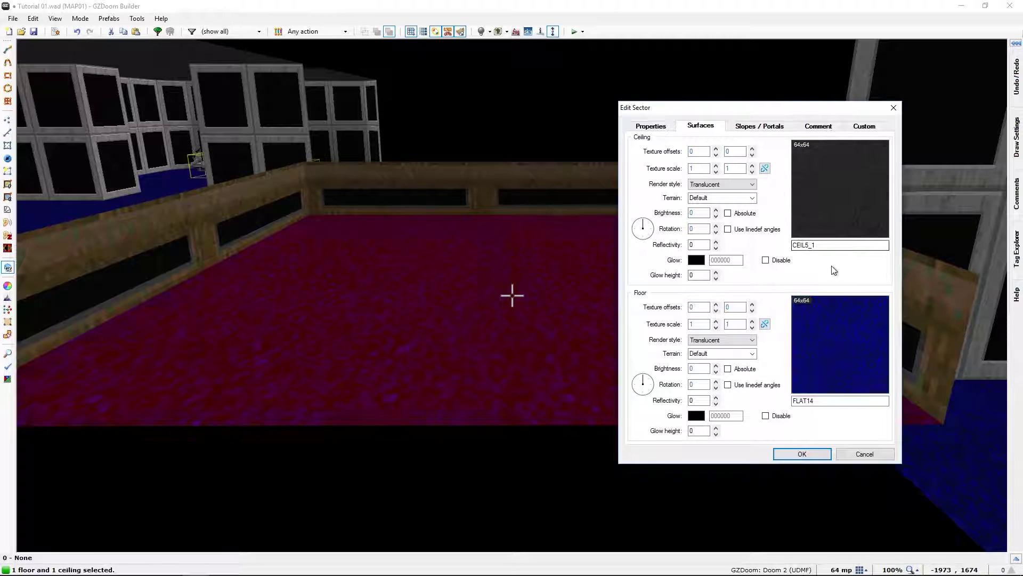
click(826, 197)
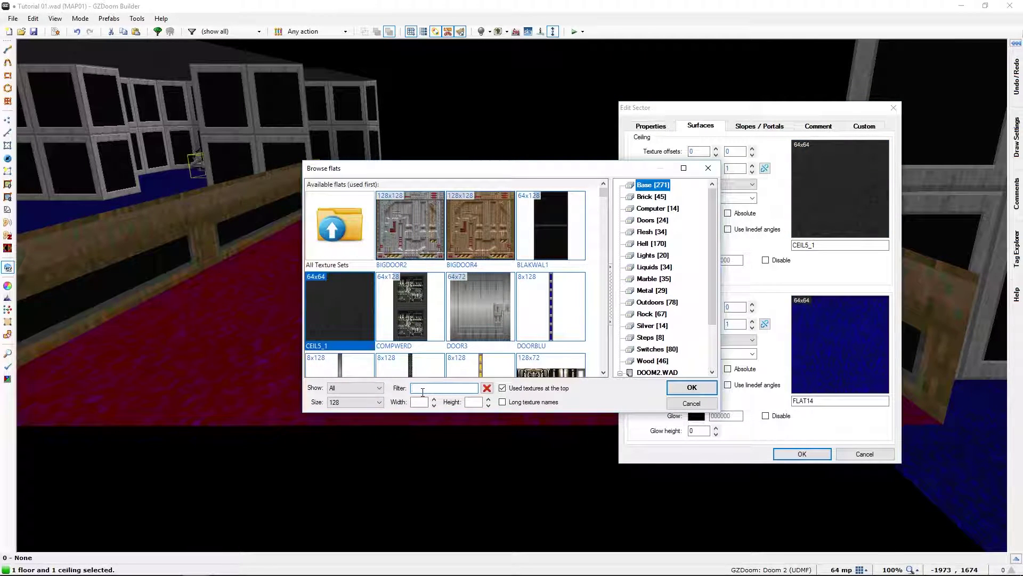
text(FLAT)
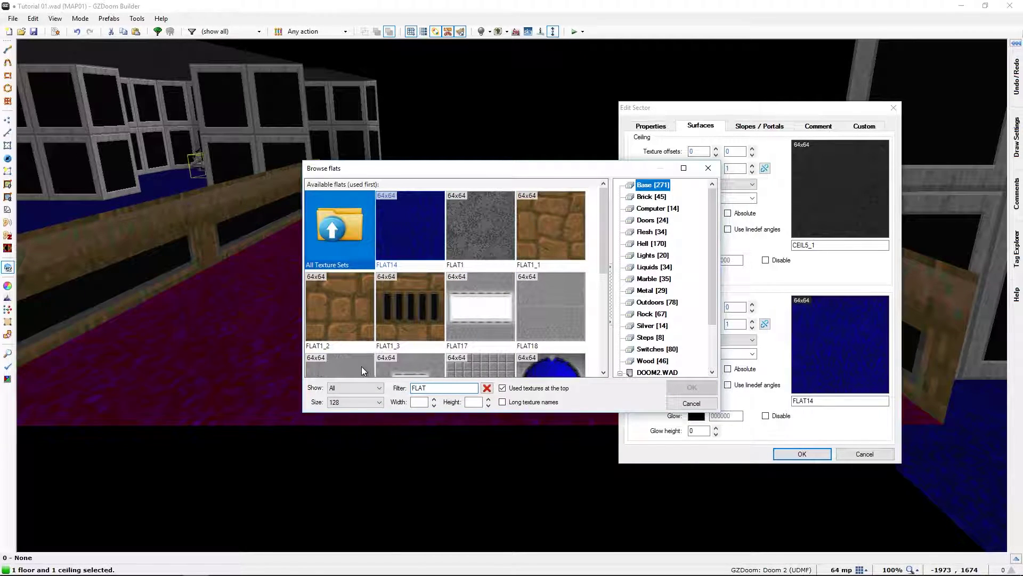
scroll(475, 292, down, 2)
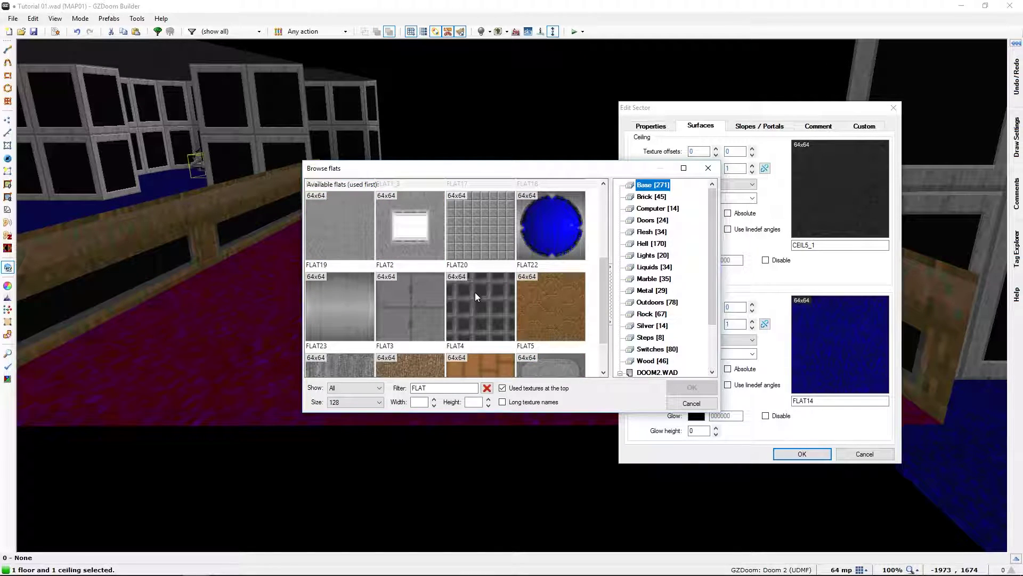
scroll(457, 309, down, 1)
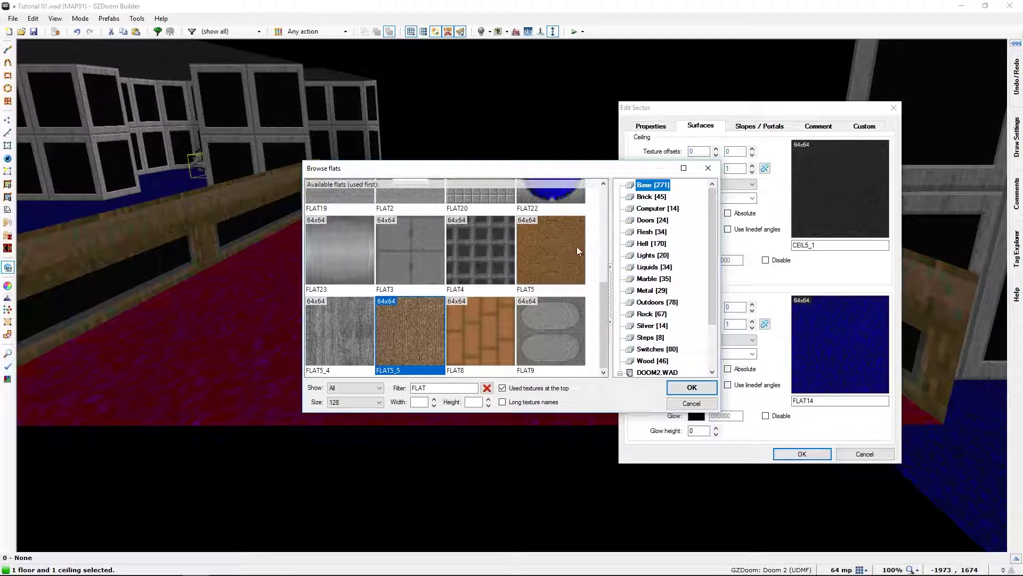
click(692, 387)
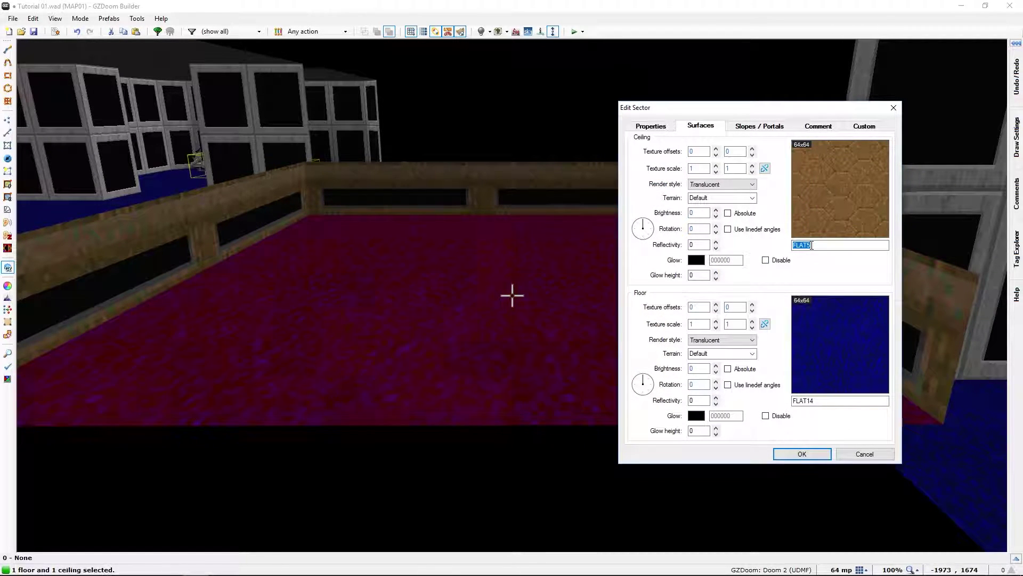
Set the control sector's floor texture to FLAT5 as well and apply the sector changes.
text(FLAT5)
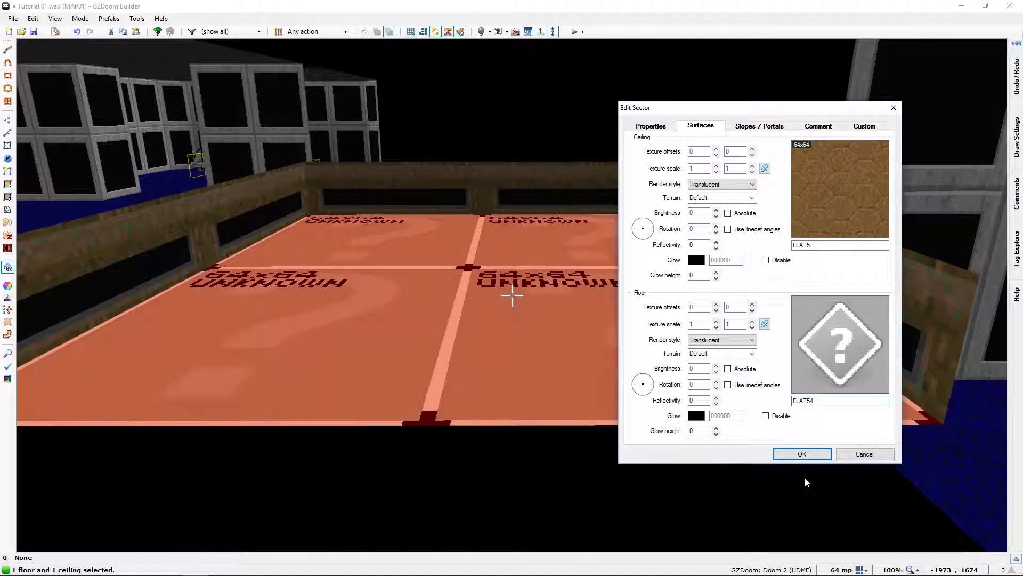
key(Delete)
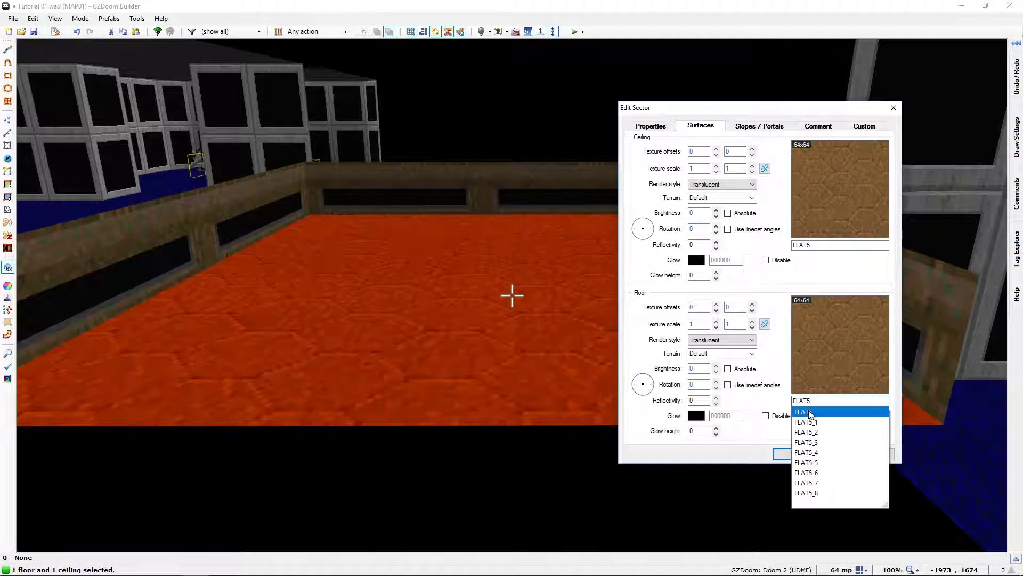
click(749, 455)
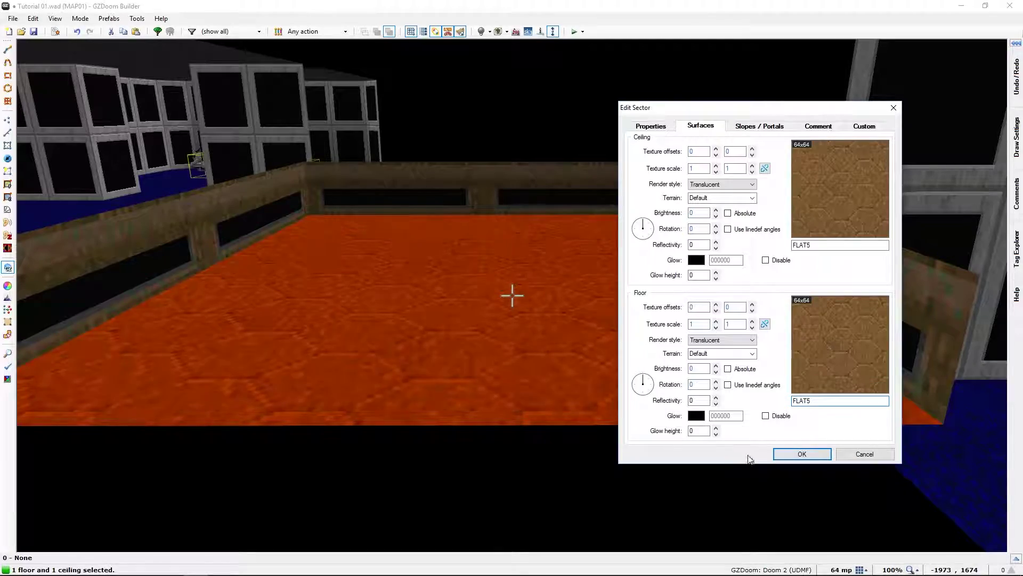
click(791, 459)
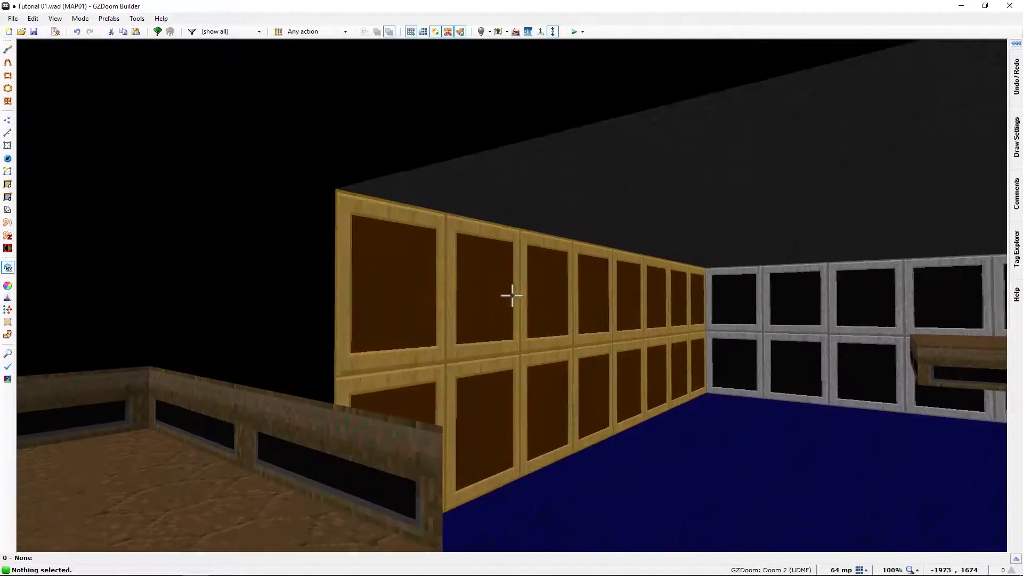
Examine the retextured 3D floor's top, sides and underside in the room, and return to the 2D map view.
key(e)
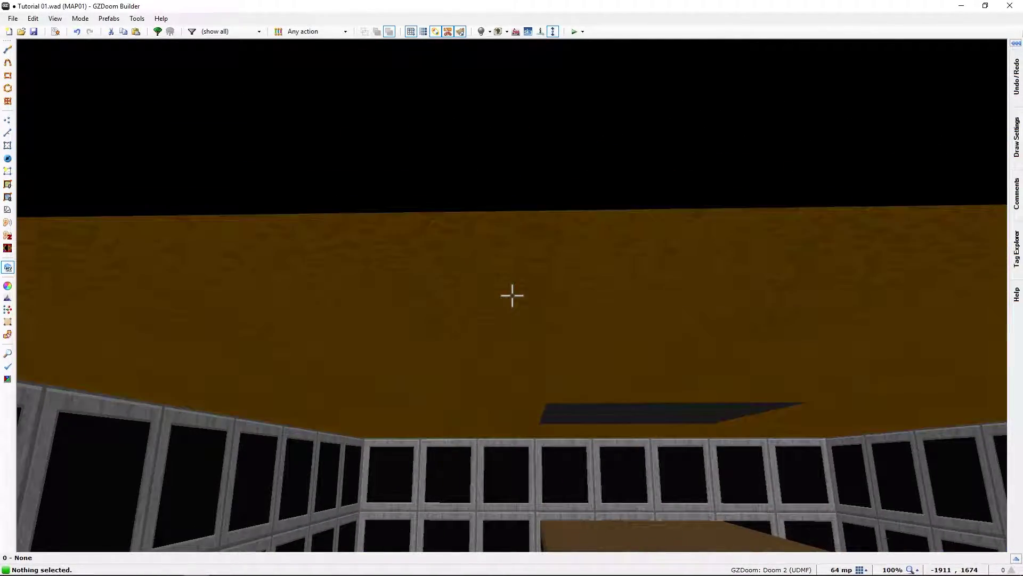
key(q)
key(q)
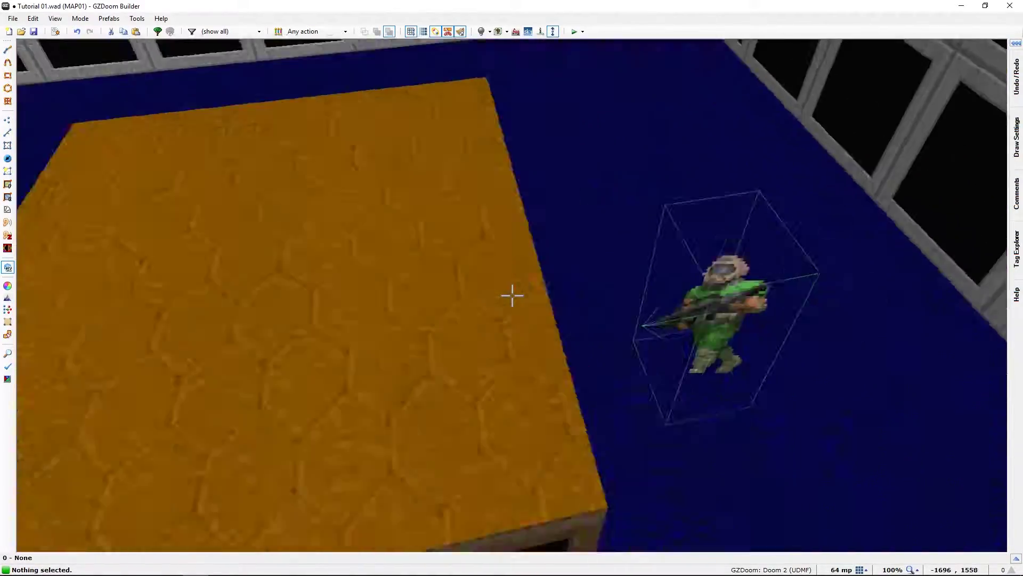
key(d)
key(e)
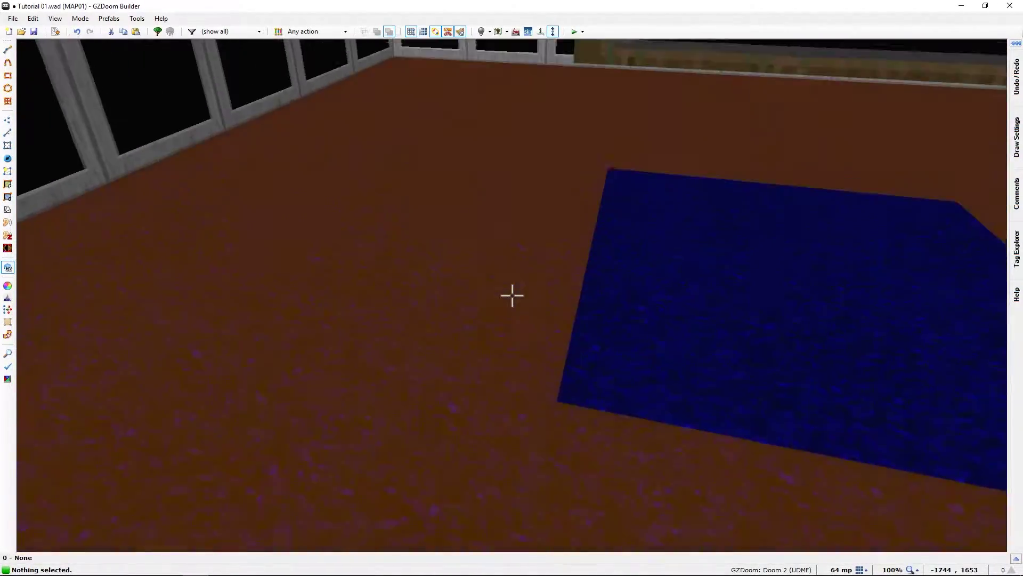
key(e)
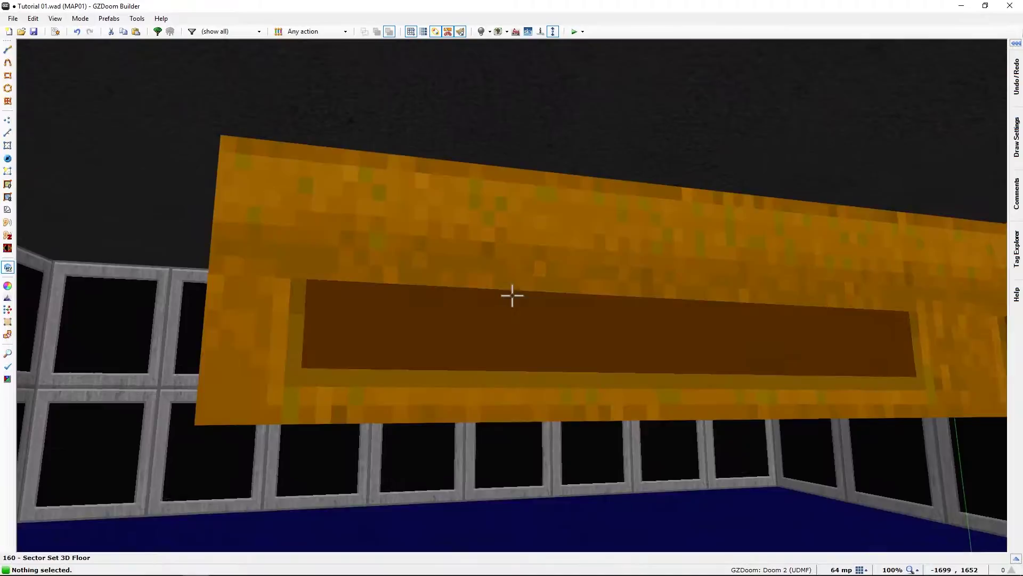
key(e)
key(d)
key(f)
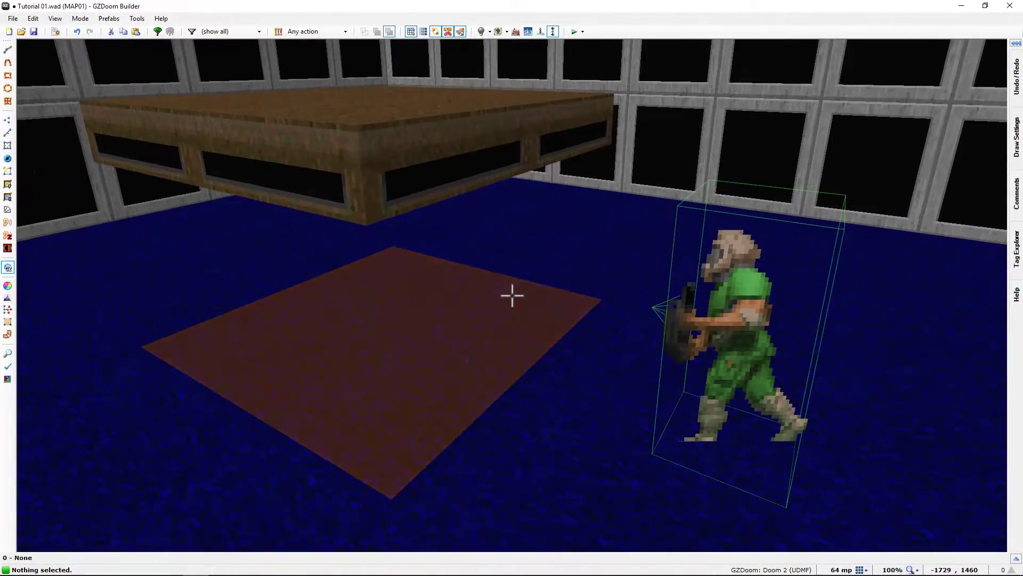
key(q)
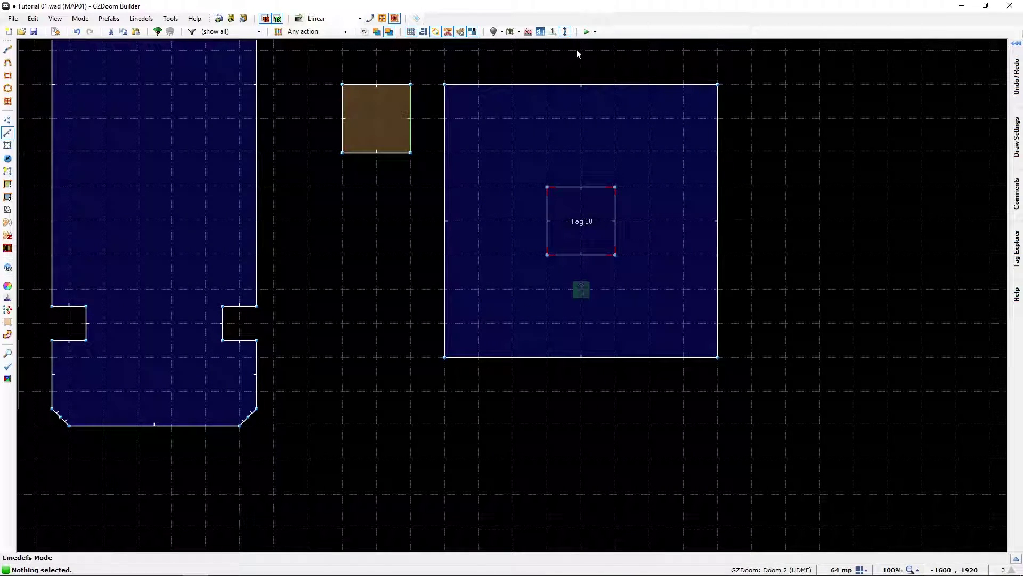
Test-play the map, fire at the 3D floor's underside and walk beneath the floating block.
click(585, 32)
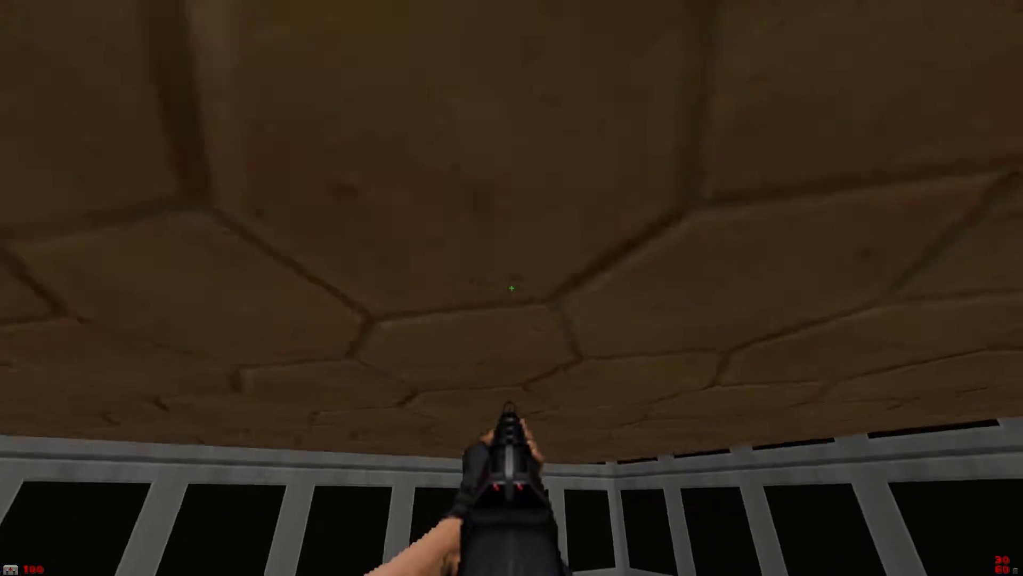
key(a)
click(511, 288)
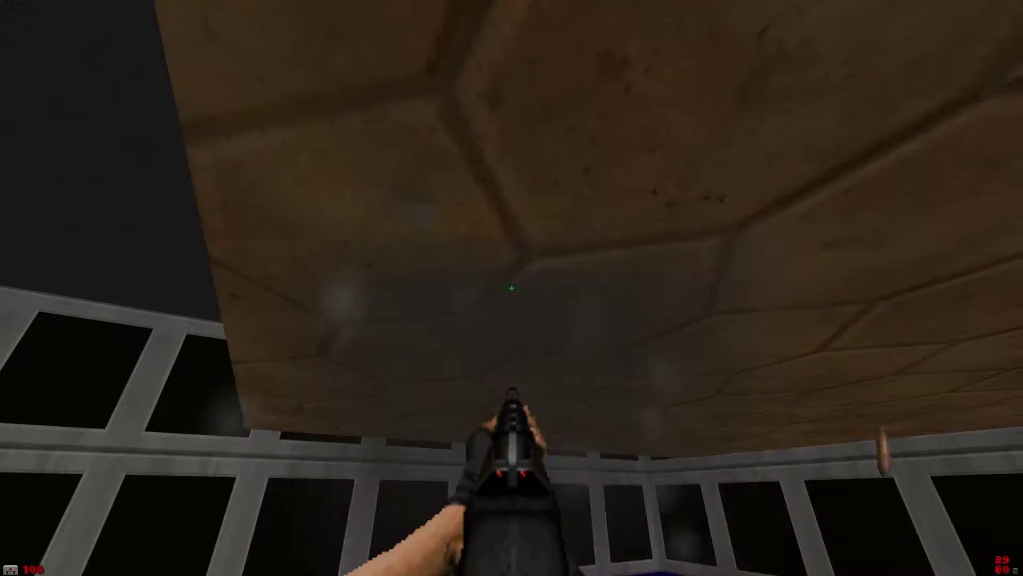
key(s)
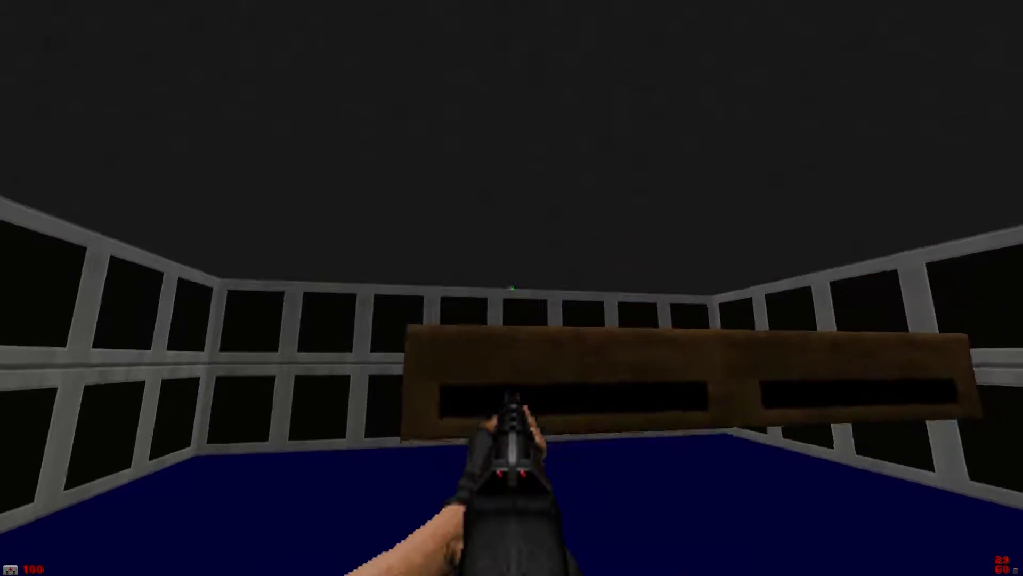
key(w)
key(space)
key(space)
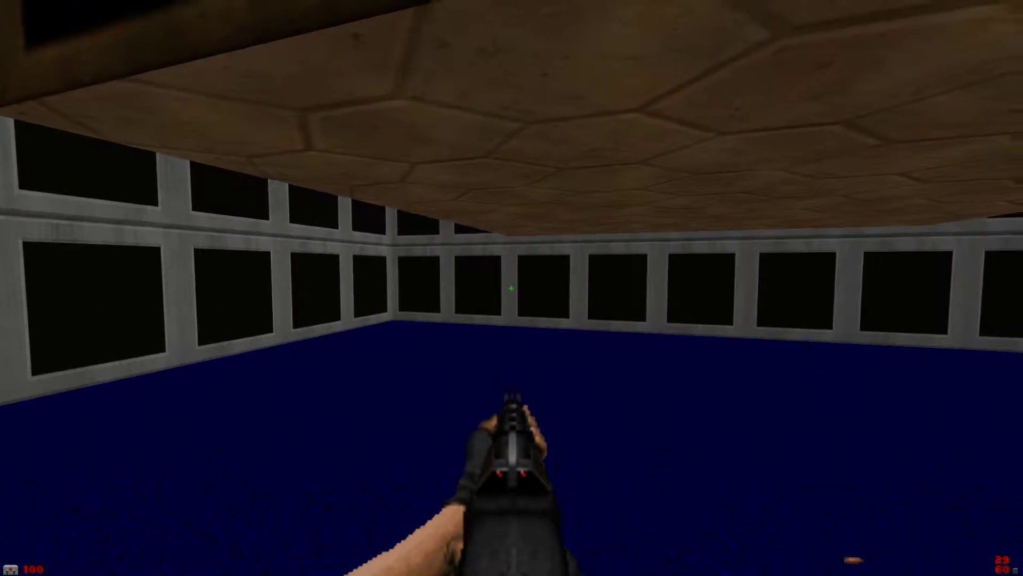
key(d)
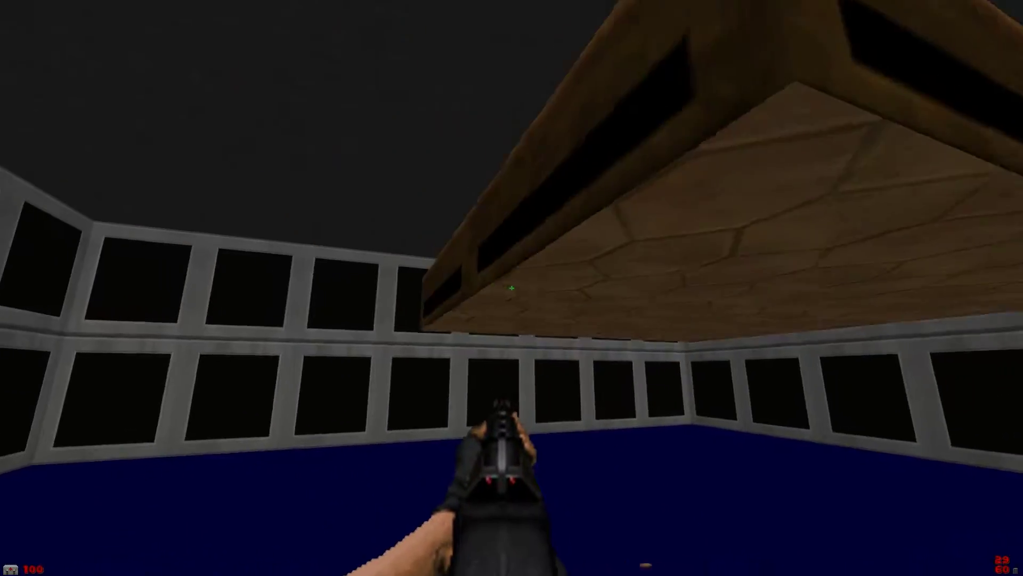
key(a)
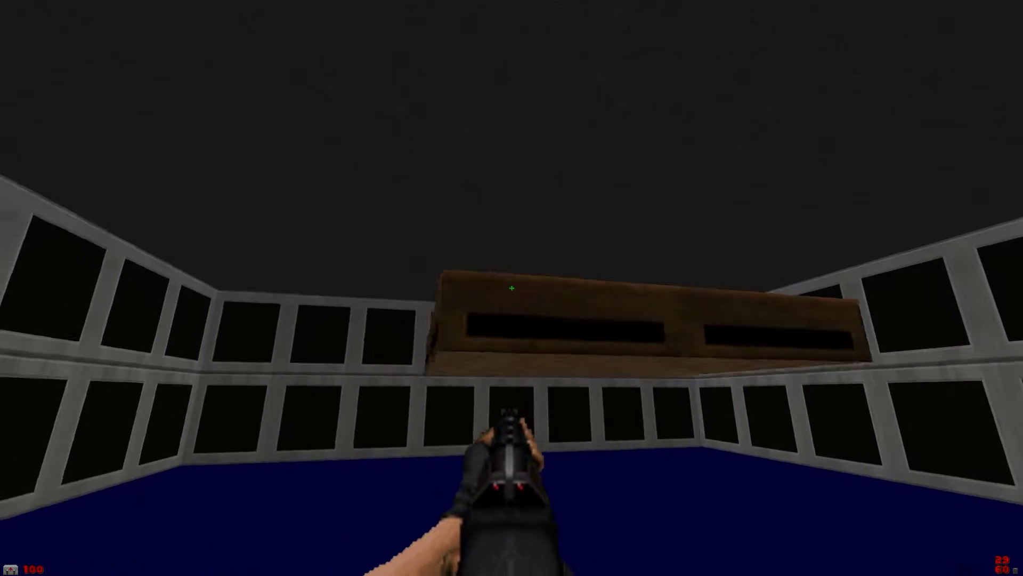
key(a)
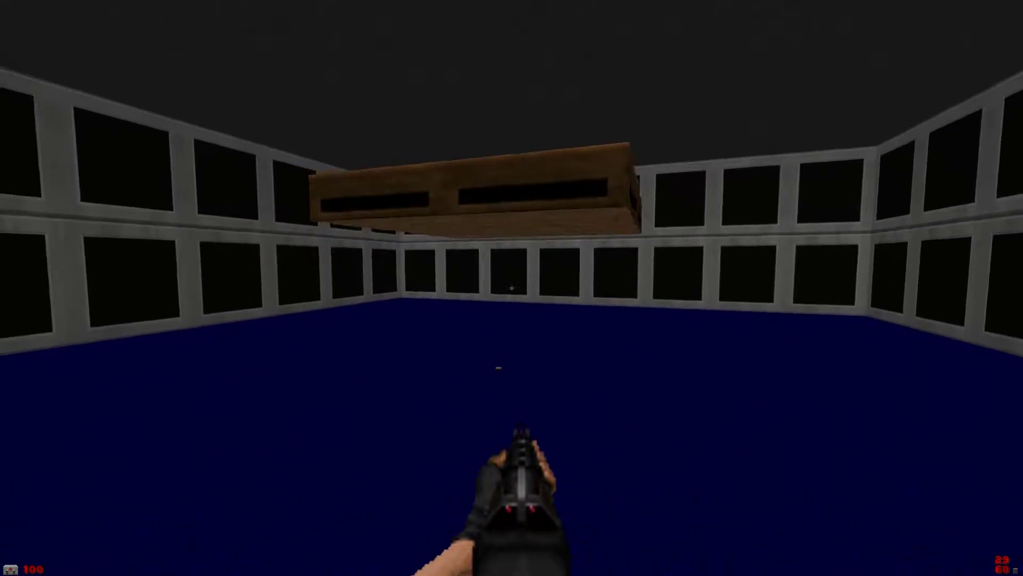
Walk around the floating block in the test game to view its sides, and return to the map editor.
key(w)
key(Right)
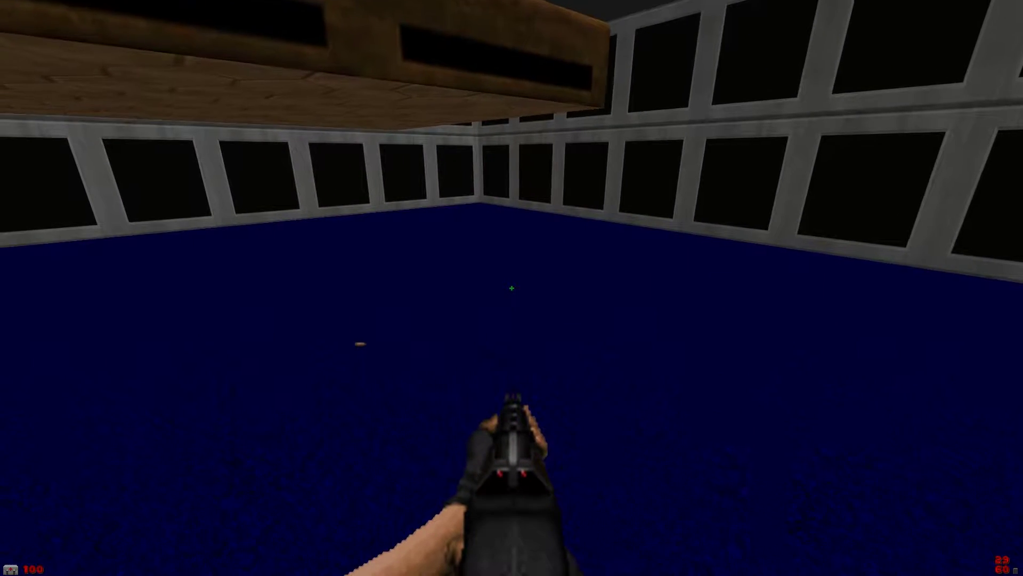
key(w)
key(Left)
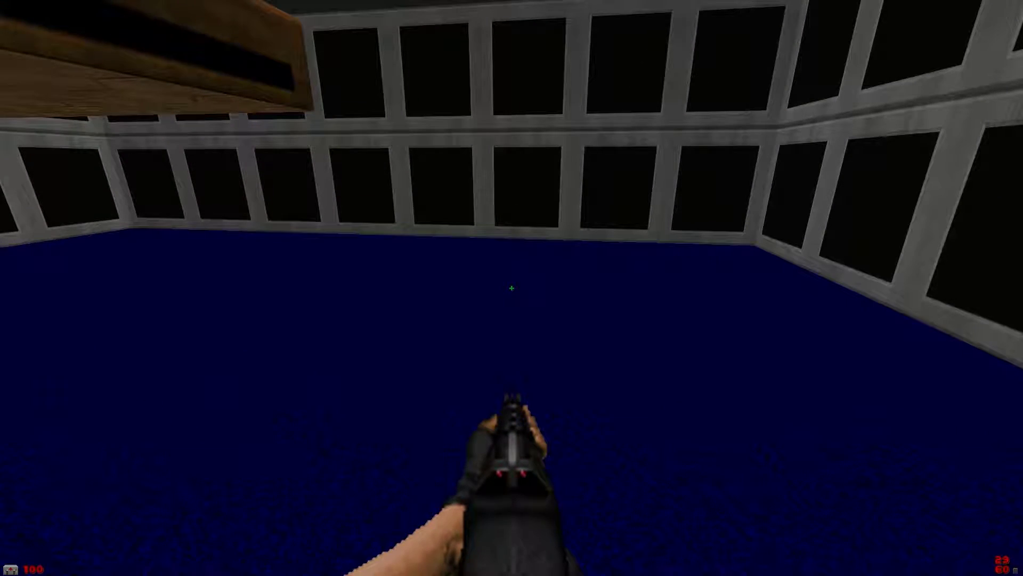
key(r)
key(Left)
key(w)
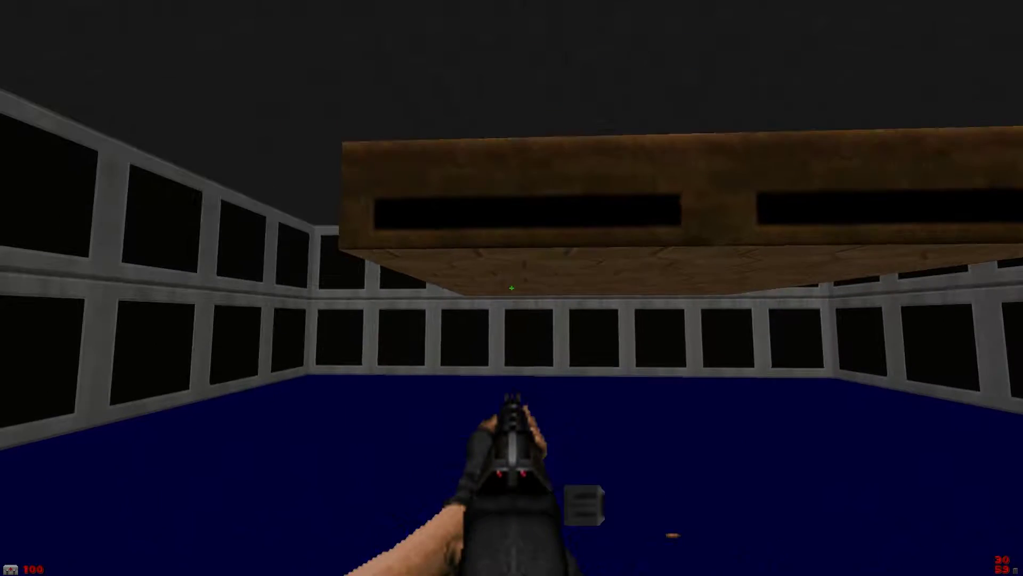
key(d)
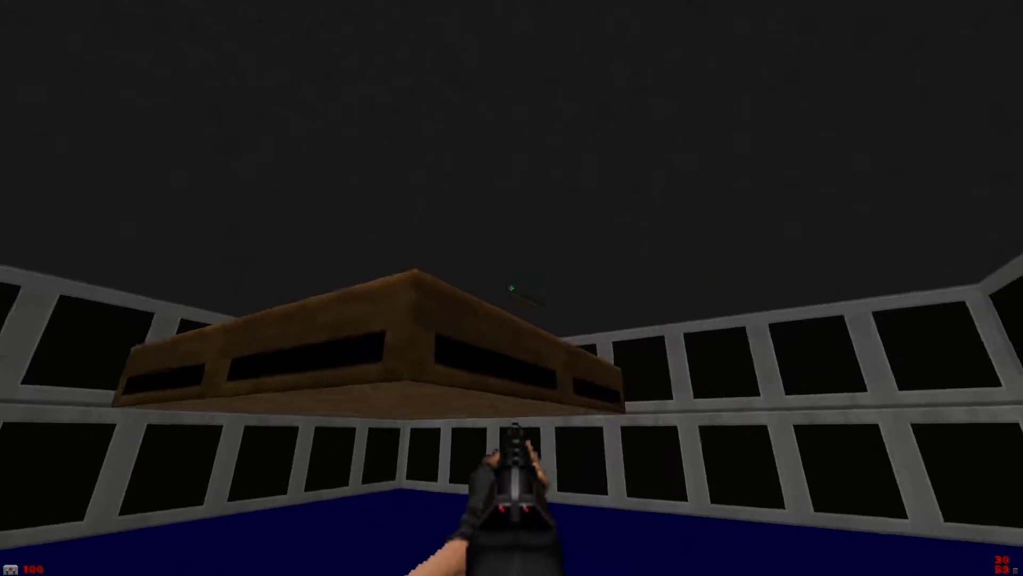
key(a)
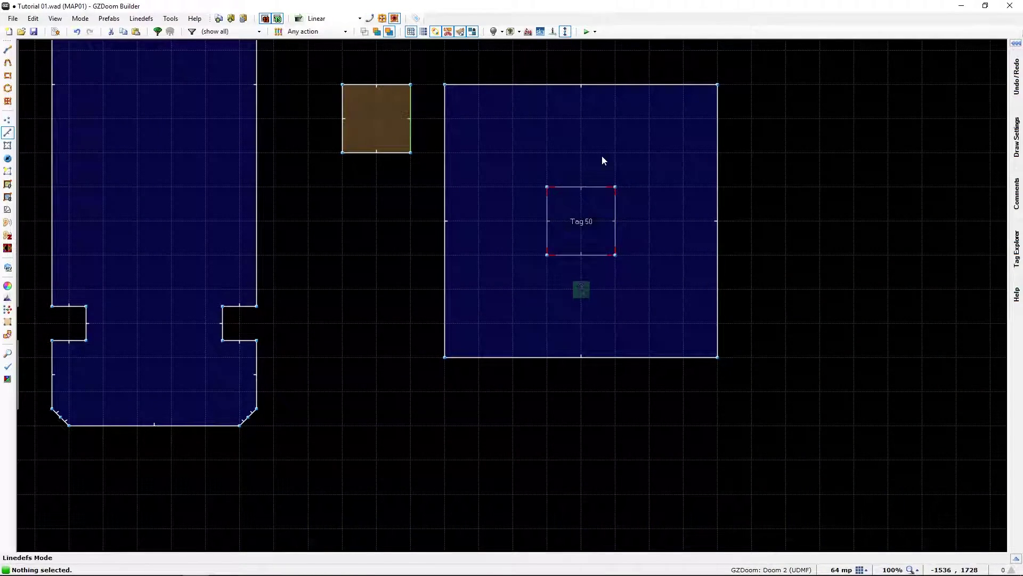
middle_drag(489, 302, 419, 357)
scroll(419, 356, down, 1)
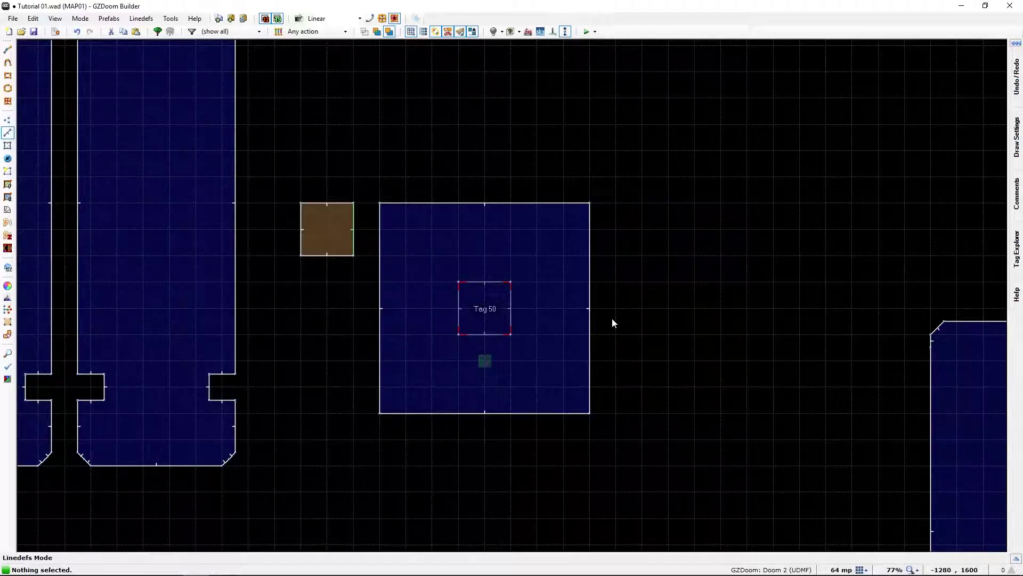
scroll(612, 323, down, 2)
scroll(613, 319, up, 2)
middle_drag(612, 323, 675, 316)
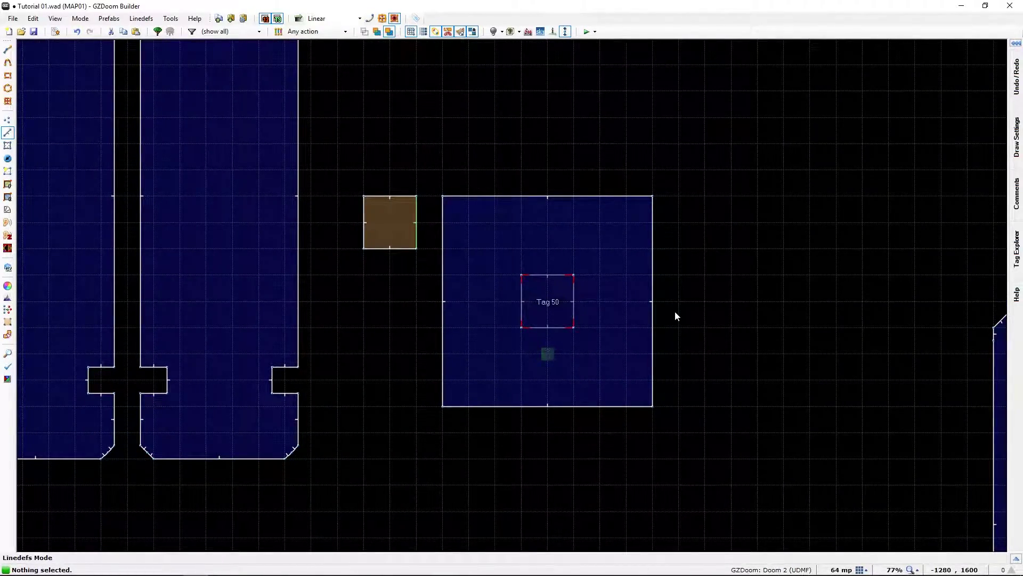